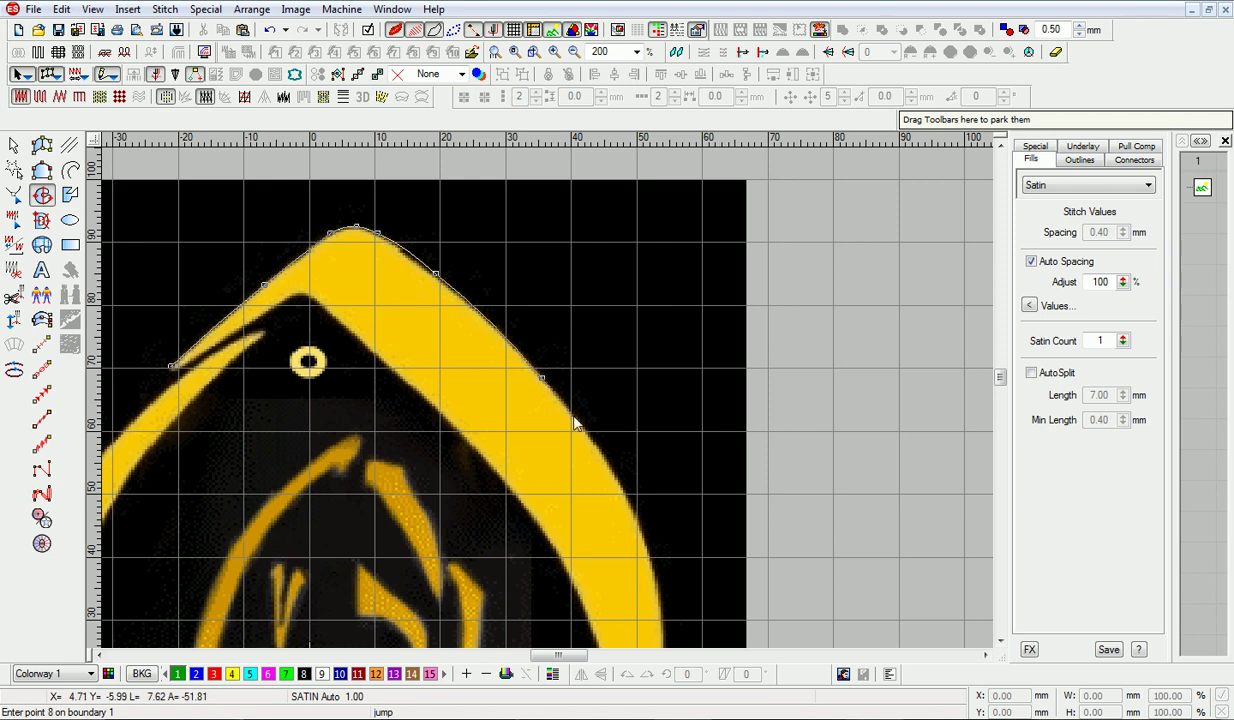
Continue tracing the Complex Fill boundary down the right arch's outer edge to its lower tip.
scroll(575, 425, "down", 3)
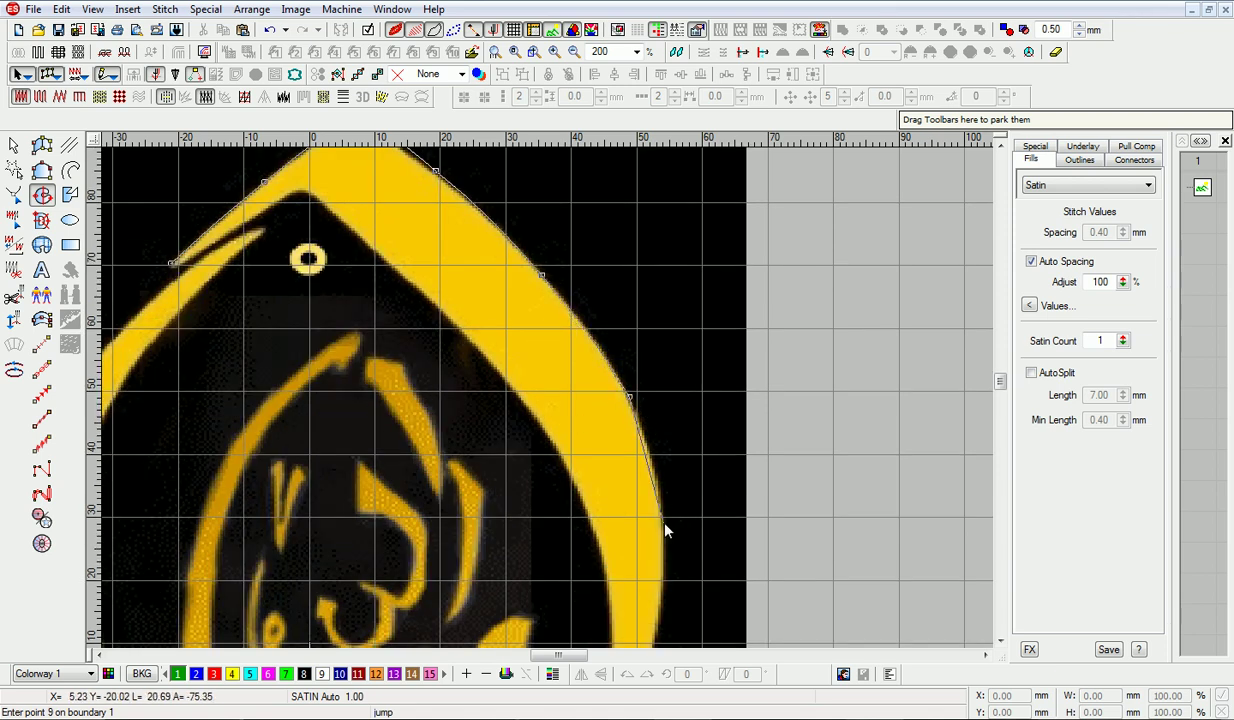
left_click(665, 529)
scroll(660, 535, "down", 3)
left_click(655, 543)
scroll(640, 550, "down", 4)
left_click(564, 565)
Trace the right arch's inner edge back up around the apex and generate the Complex Fill.
left_click(577, 422)
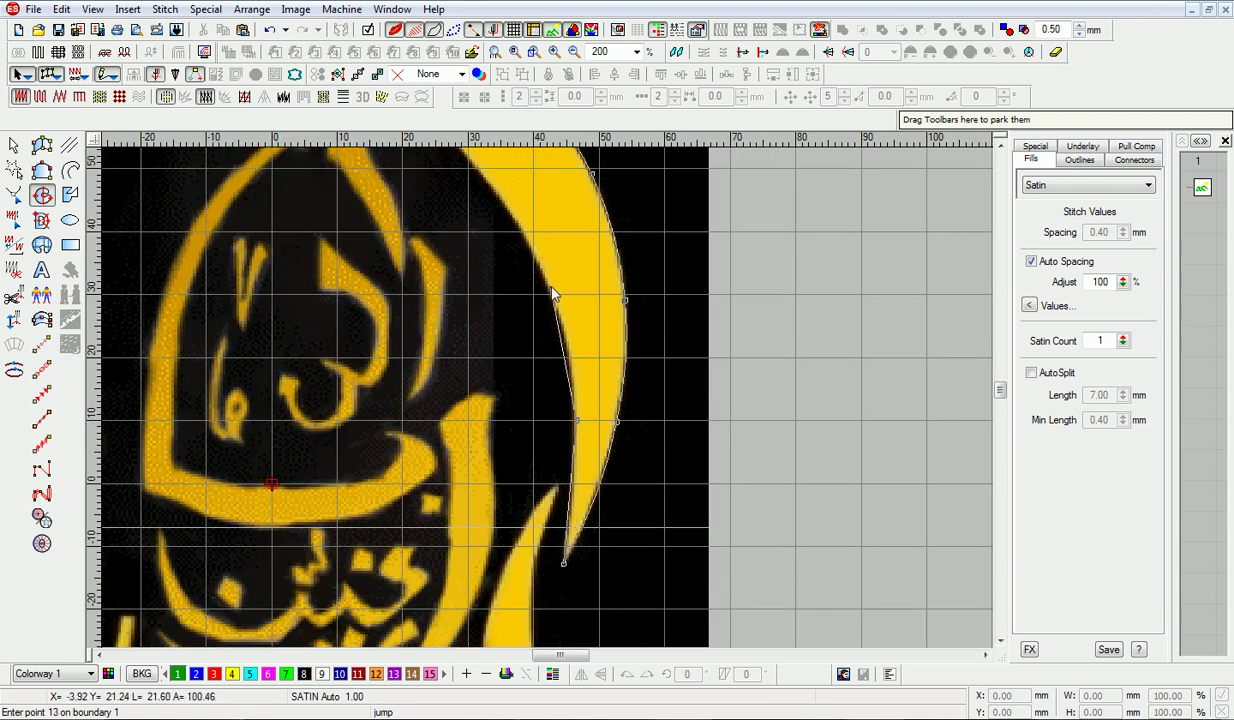
left_click(551, 289)
scroll(500, 285, "up", 3)
left_click(452, 245)
scroll(452, 245, "up", 6)
left_click(308, 311)
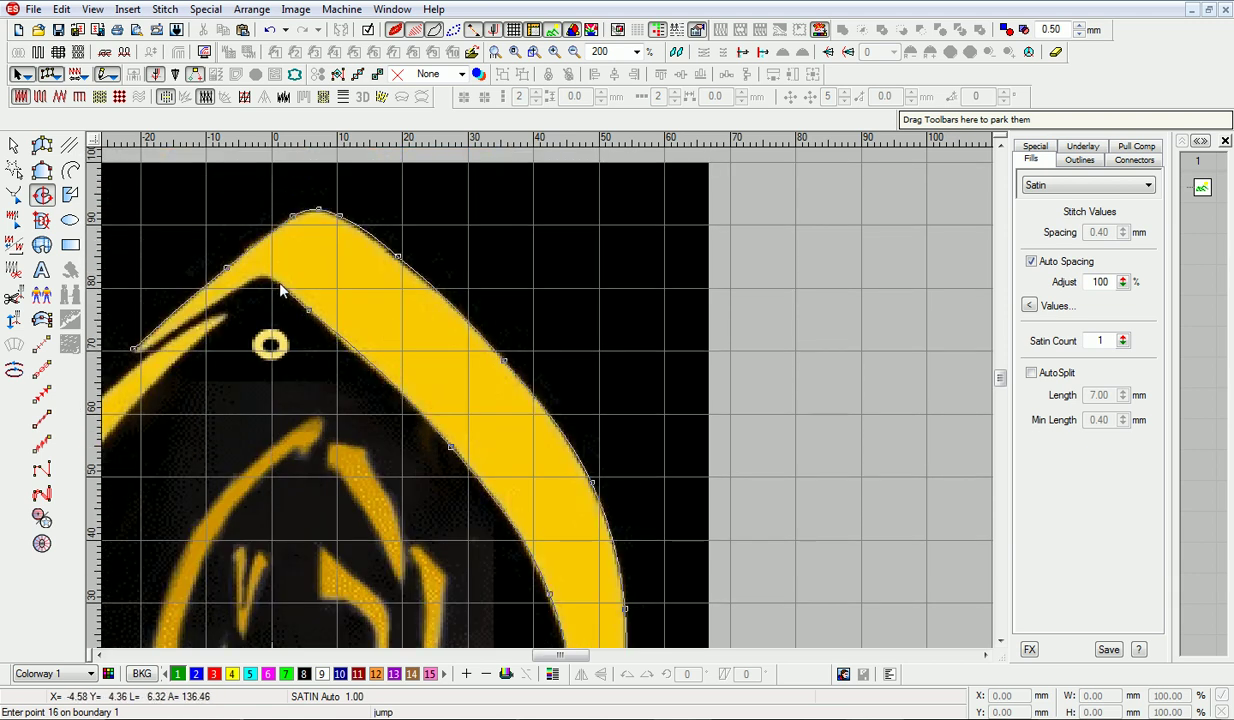
key("c")
key("z")
key("Return")
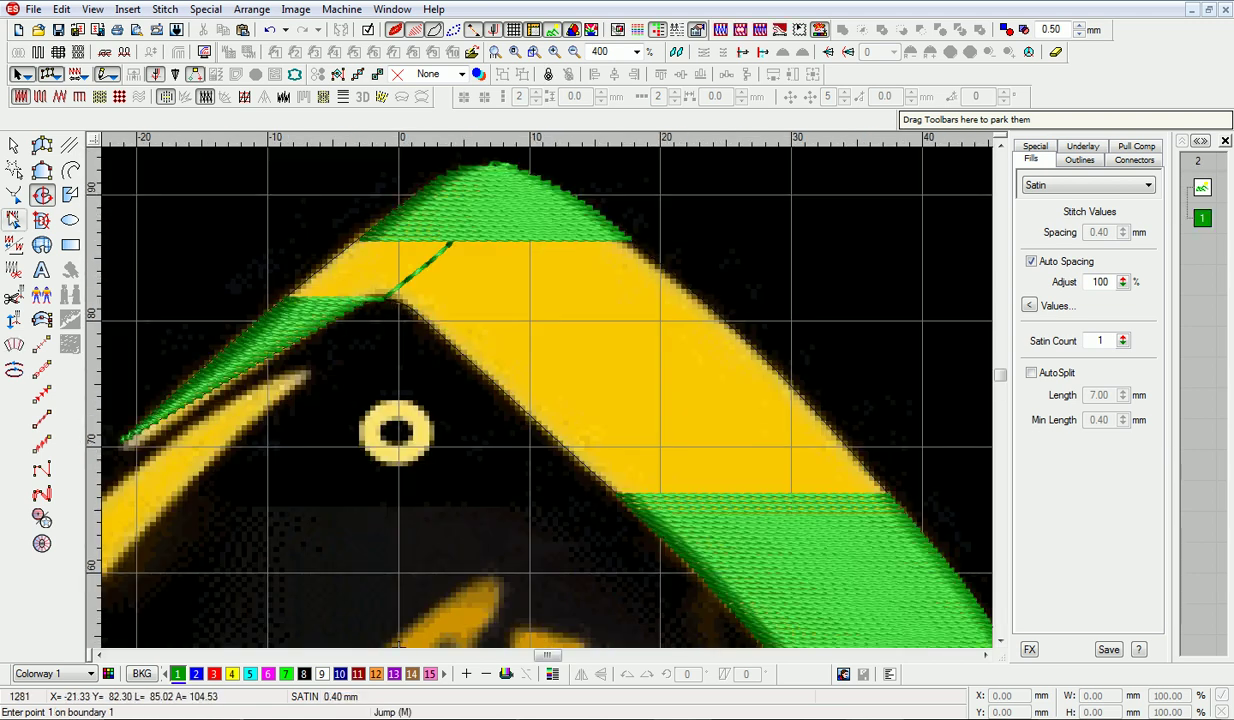
Switch the right arch to Tatami fill and refine its outline points along the upper left arm and lower inner edge.
key("h")
key("c")
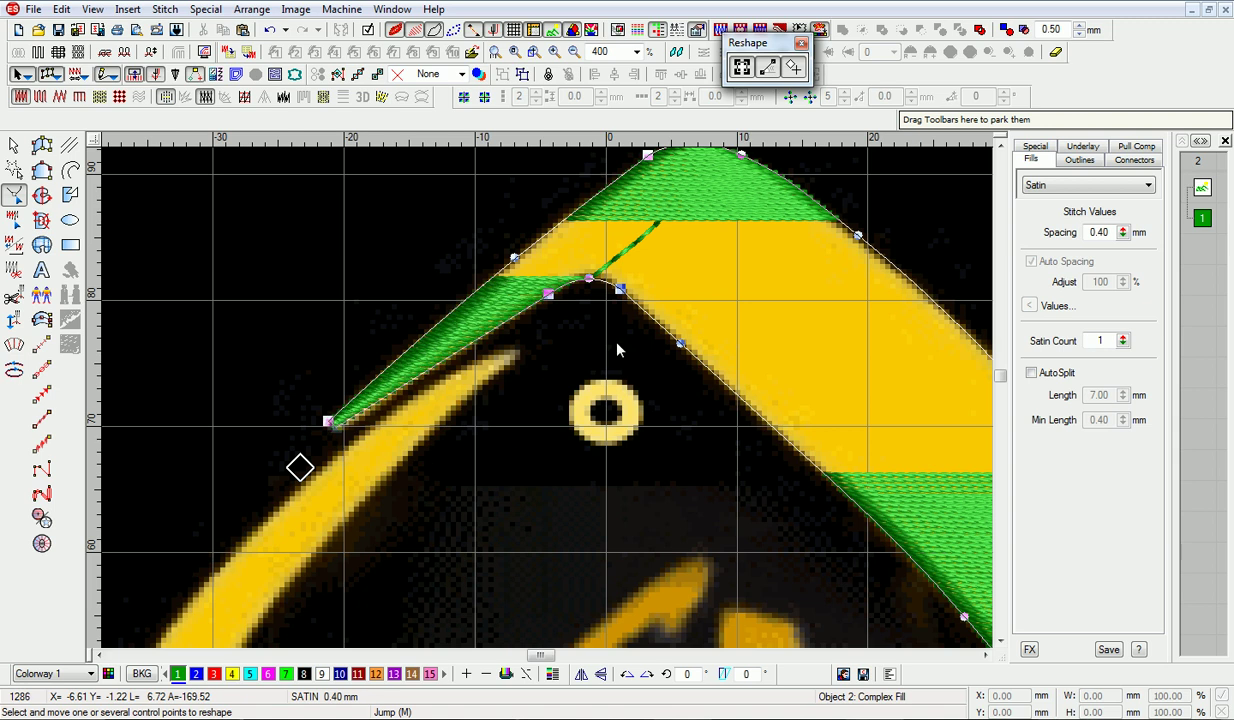
key("shift+z")
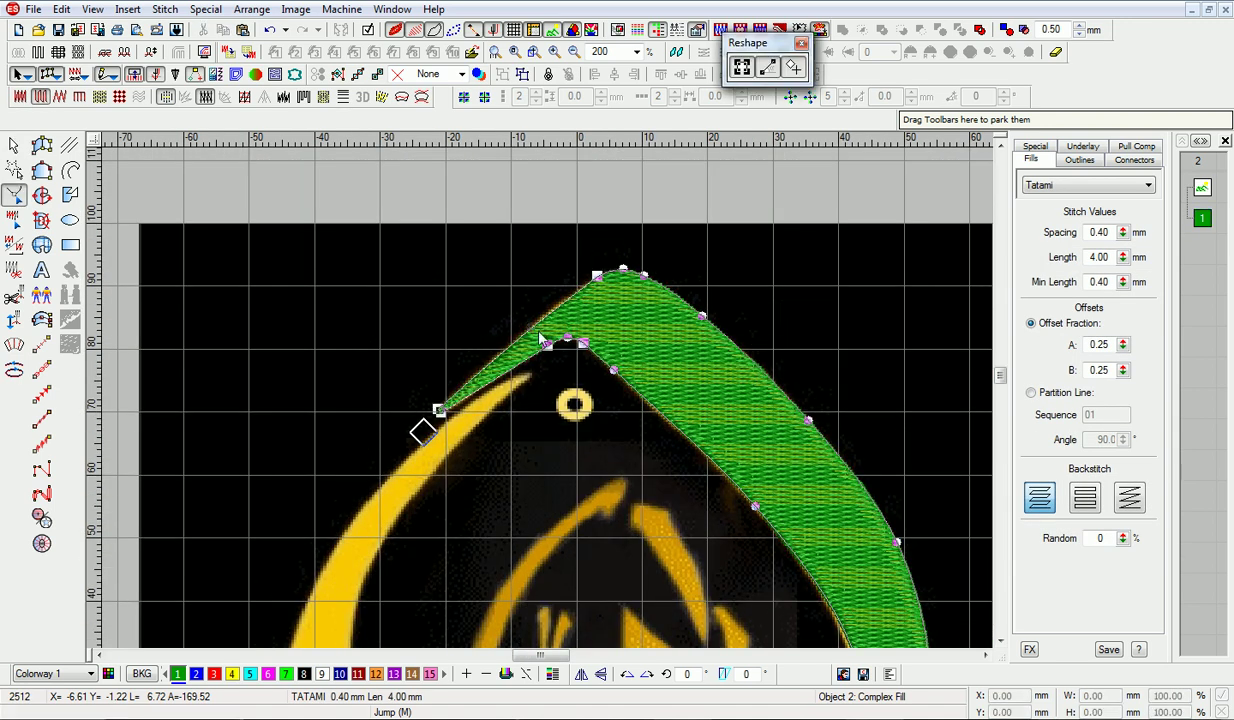
left_click(528, 328)
scroll(720, 400, "down", 1)
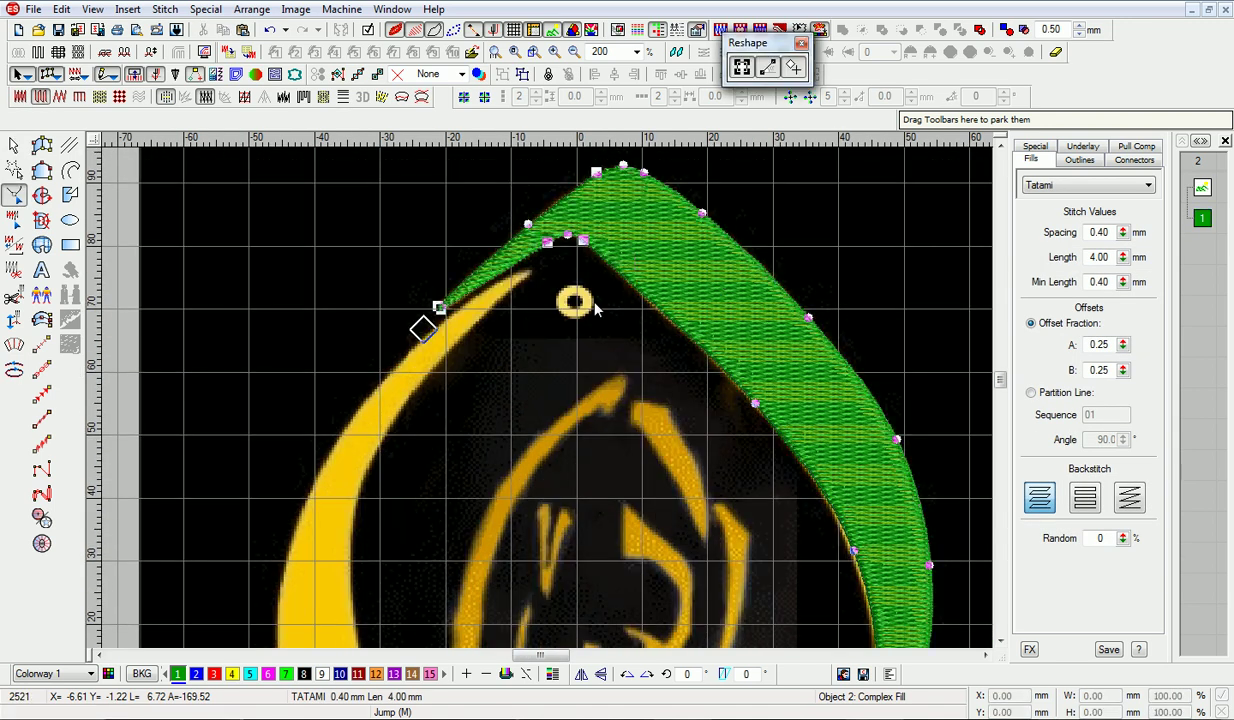
key("c")
key("c")
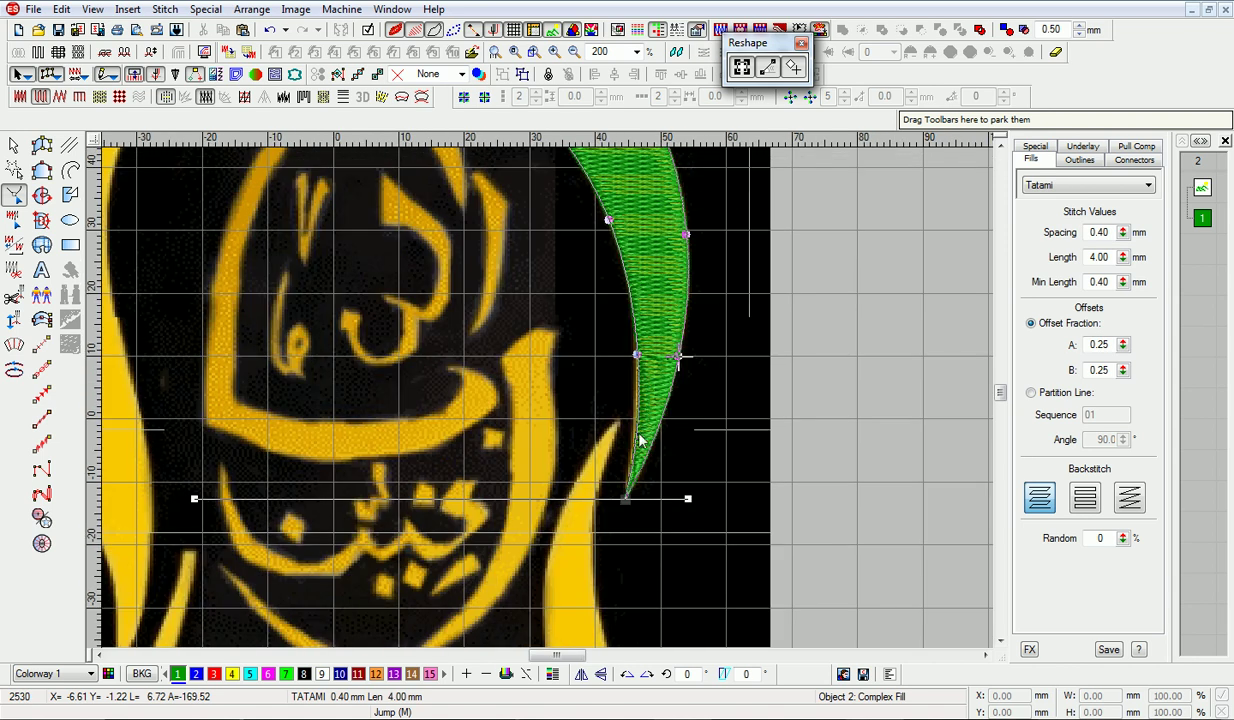
key("shift+z")
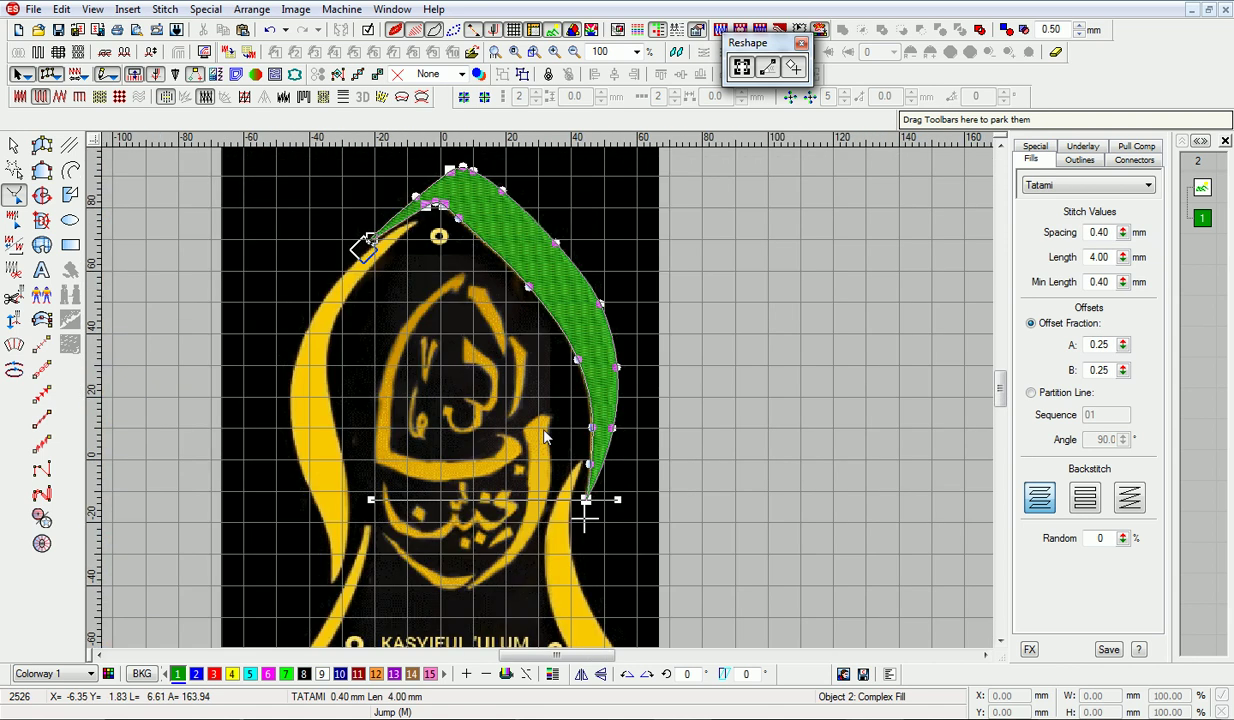
Set the right arch's Complex Fill angle to 20° and recolour it with yellow colour 4.
key("Escape")
type("20")
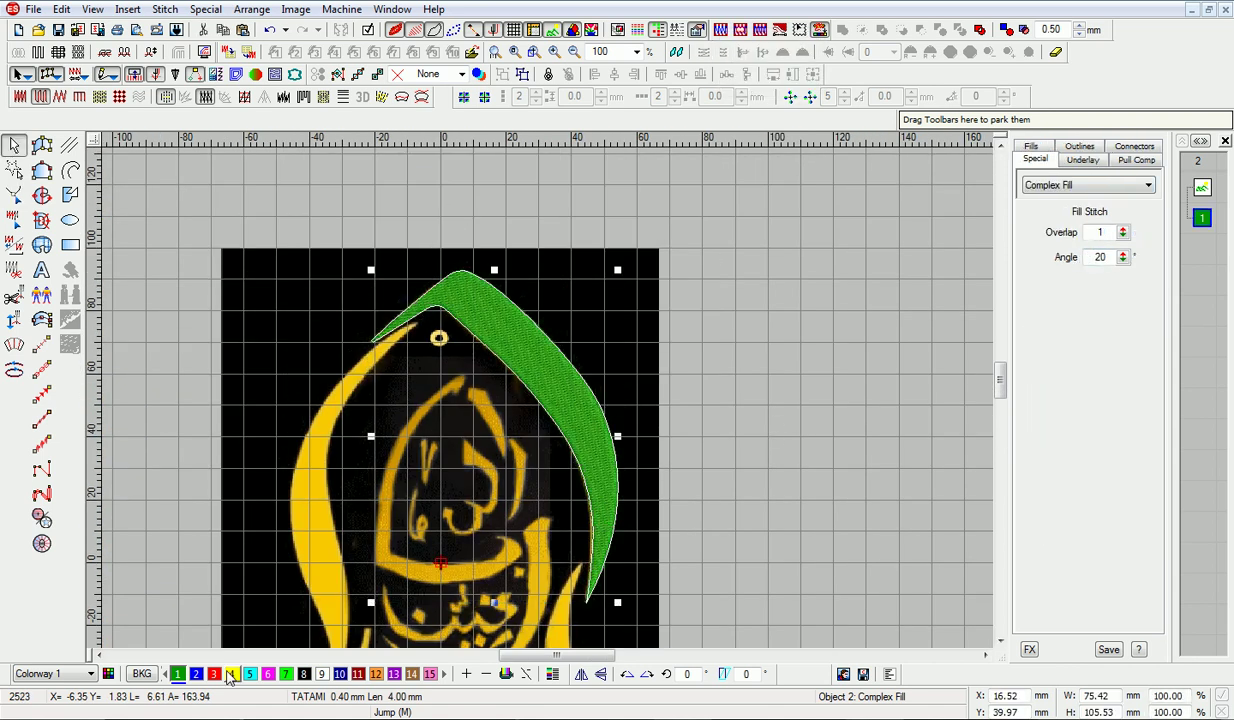
left_click(232, 673)
Start a Complex Fill on the left arch, tracing its inner edge from the upper tip down to the lower tip.
key("z")
left_click(41, 195)
left_click(288, 253)
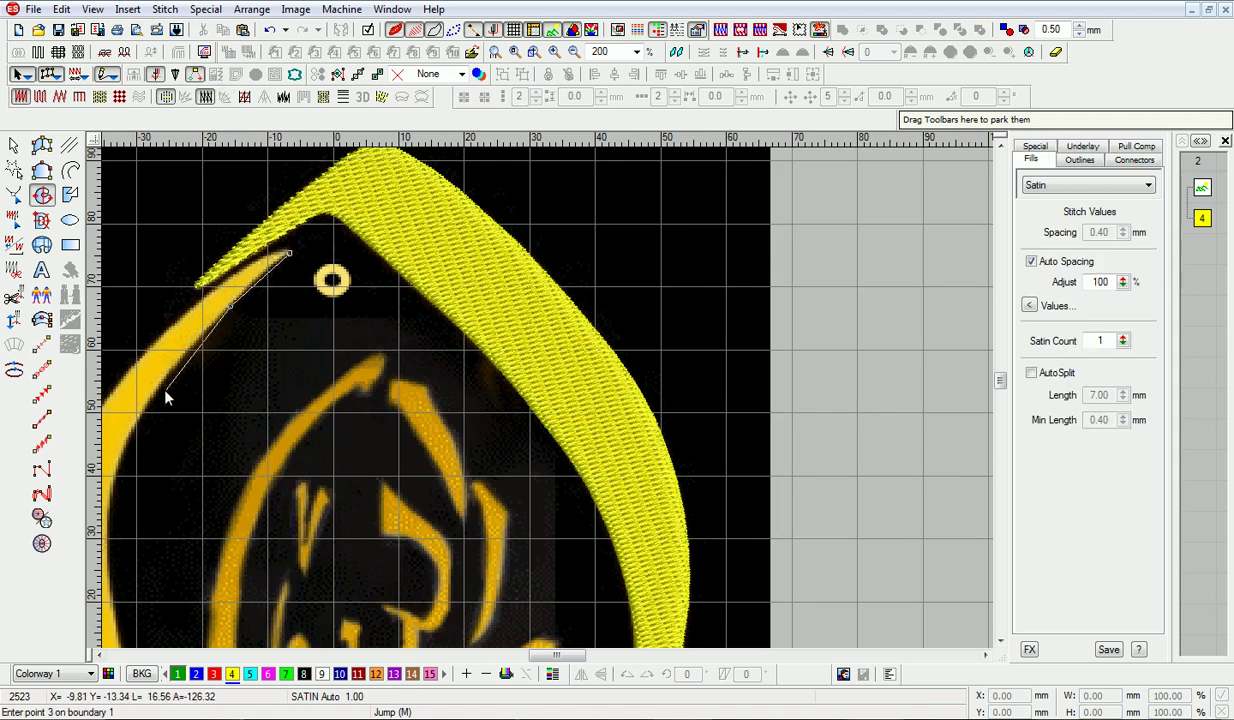
left_click(166, 397)
left_click(299, 478)
left_click(318, 540)
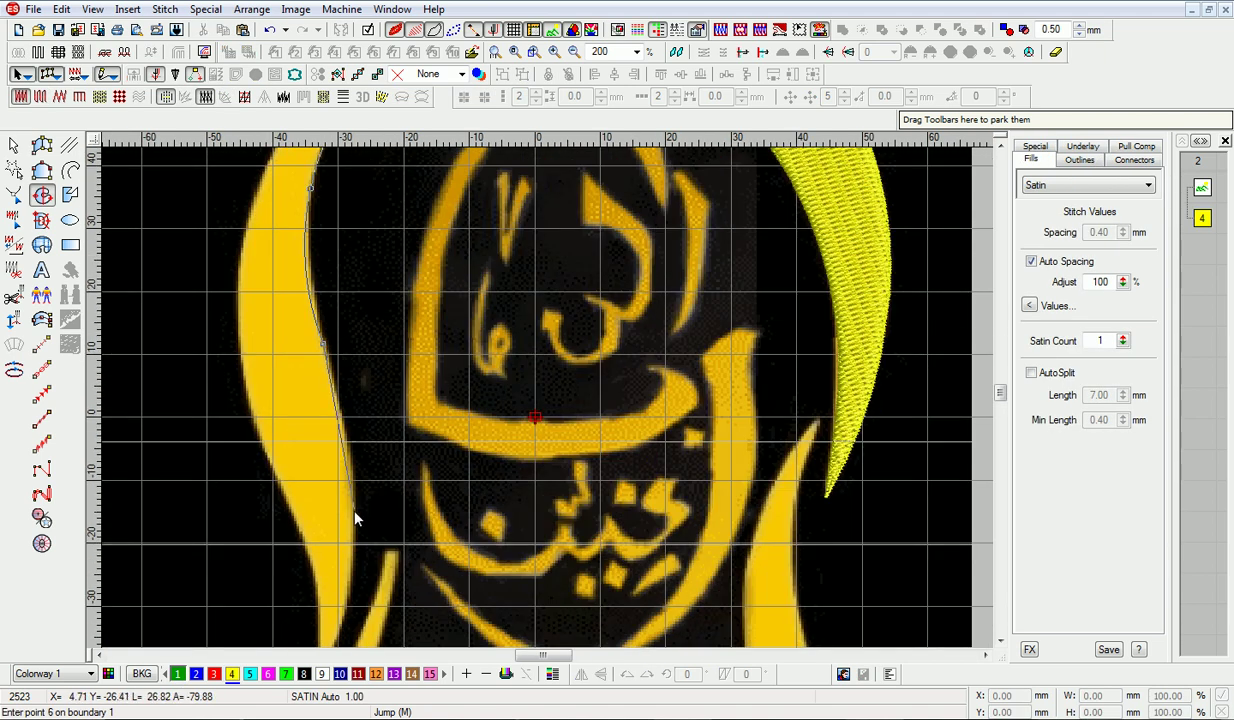
key("c")
left_click(460, 461)
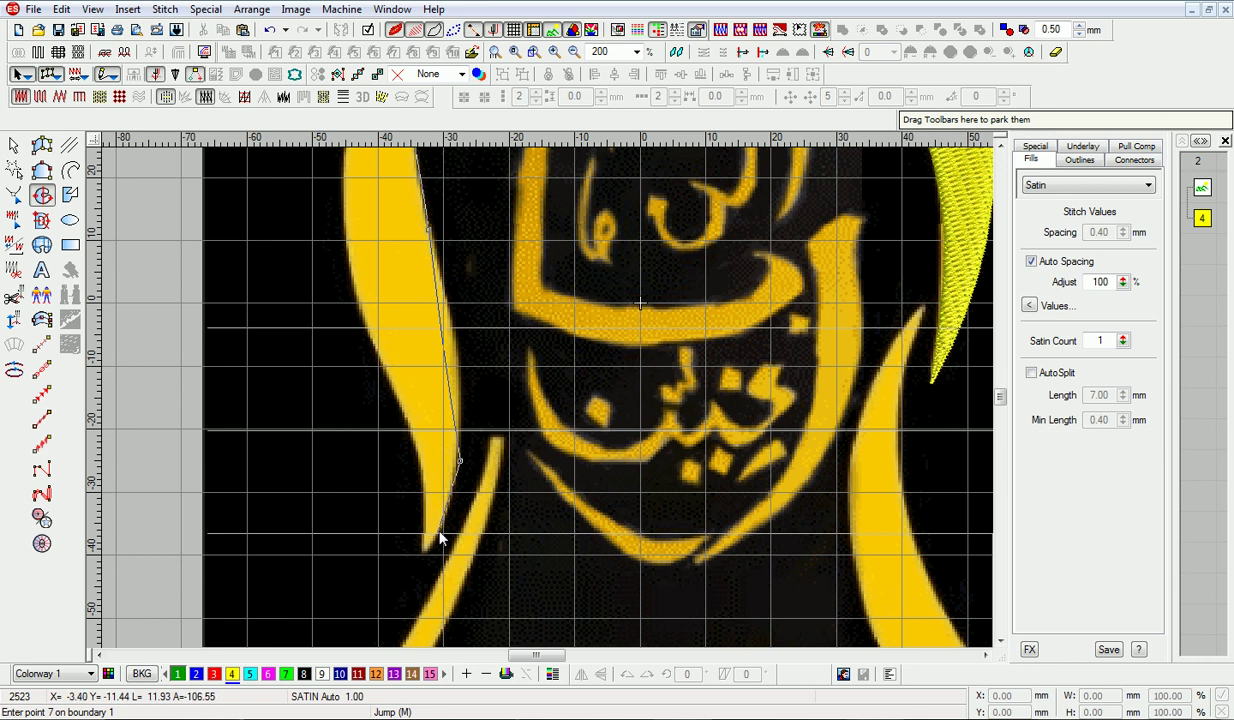
left_click(440, 540)
Trace the left arch's outer edge back up to the upper tip and generate the Complex Fill.
left_click(418, 462)
left_click(390, 392)
left_click(351, 292)
scroll(350, 310, "up", 5)
left_click(346, 333)
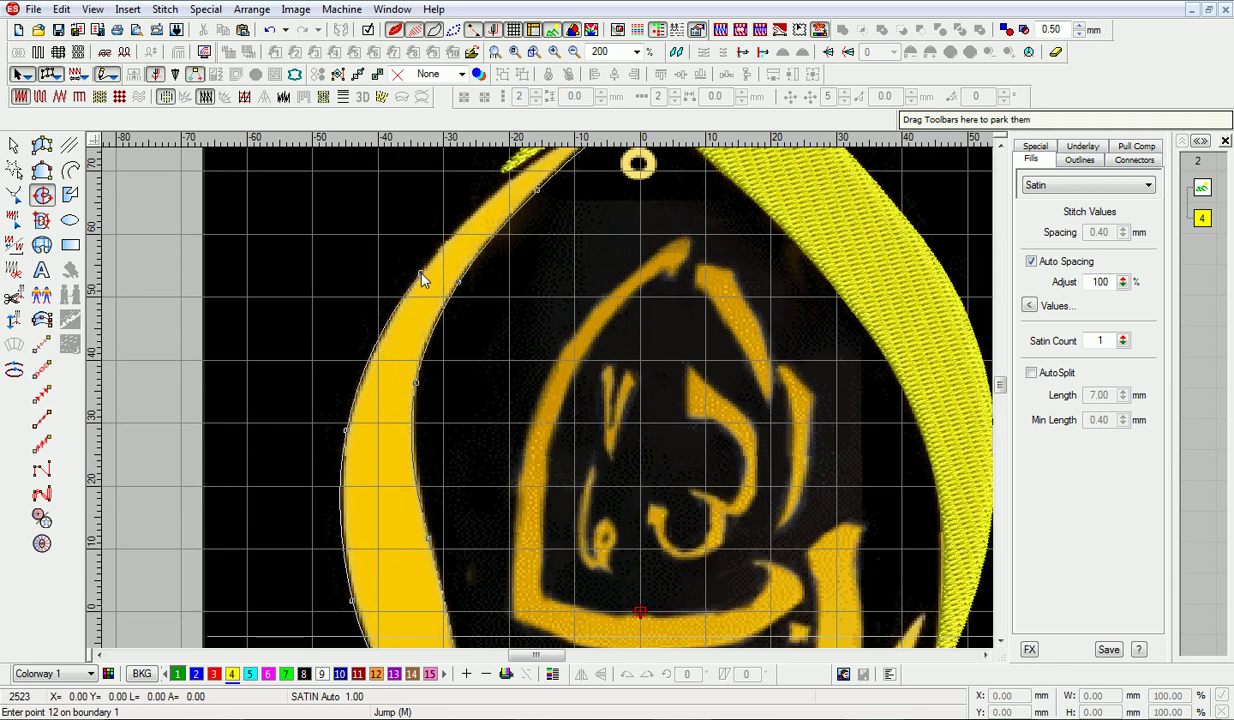
key("c")
left_click(592, 255)
key("z")
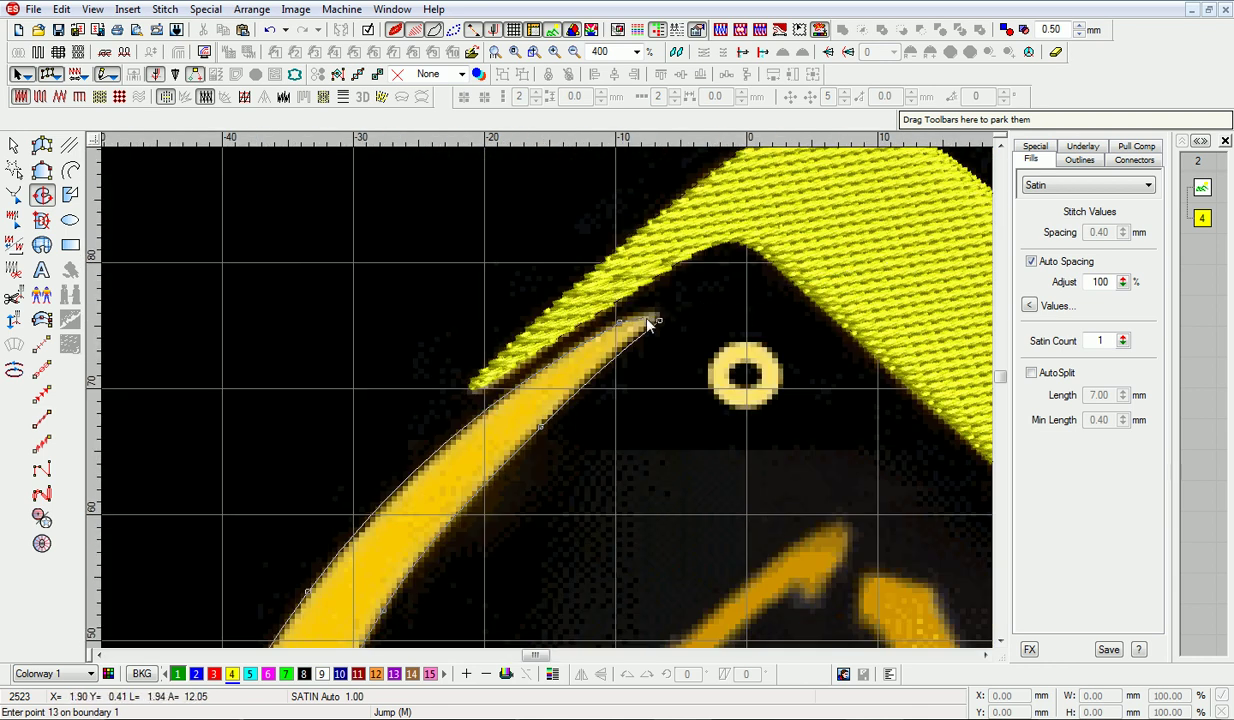
key("Return")
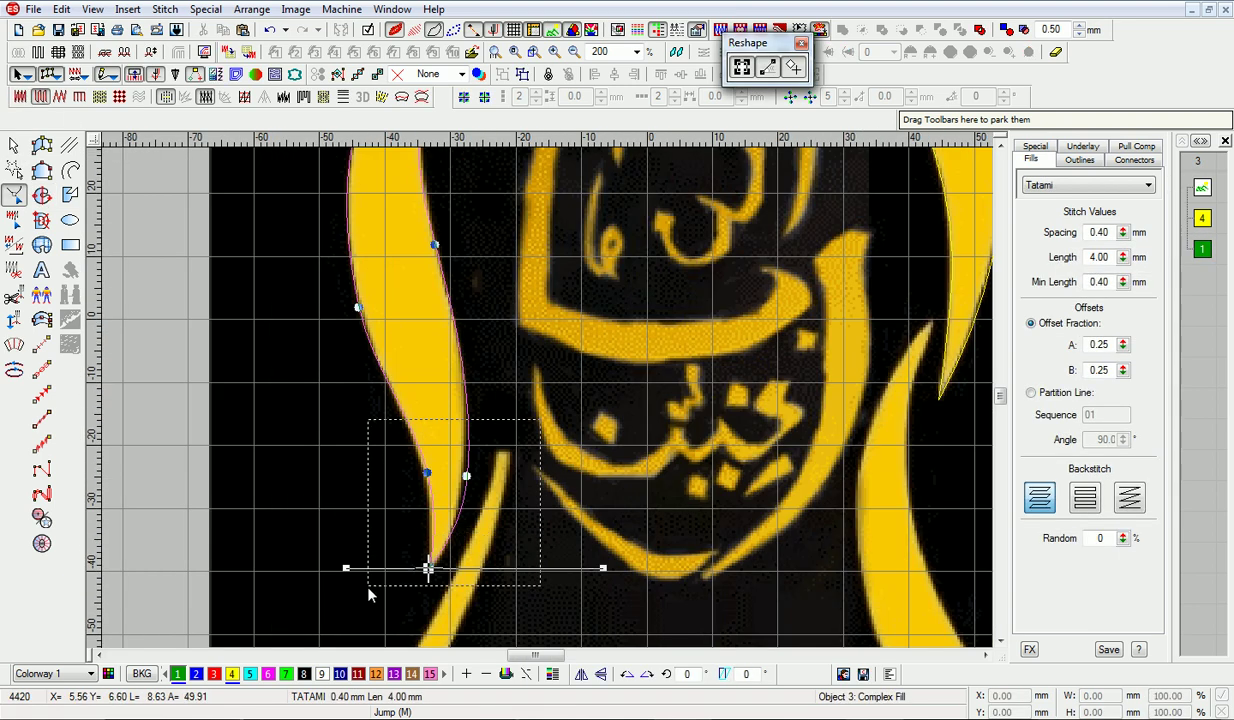
Reshape the left arch as a Tatami fill and recolour it with yellow colour 4.
left_click_drag(368, 588, 368, 589)
scroll(450, 425, "up", 3)
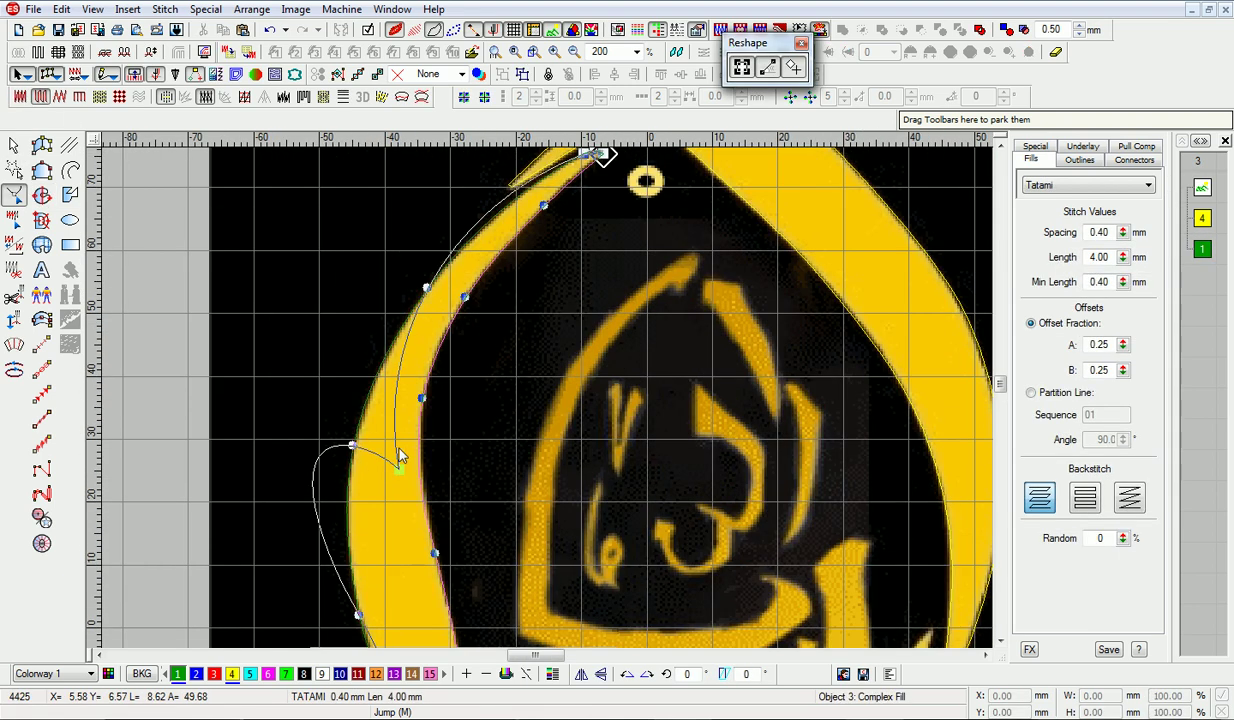
scroll(630, 290, "up", 1)
left_click_drag(588, 352, 537, 310)
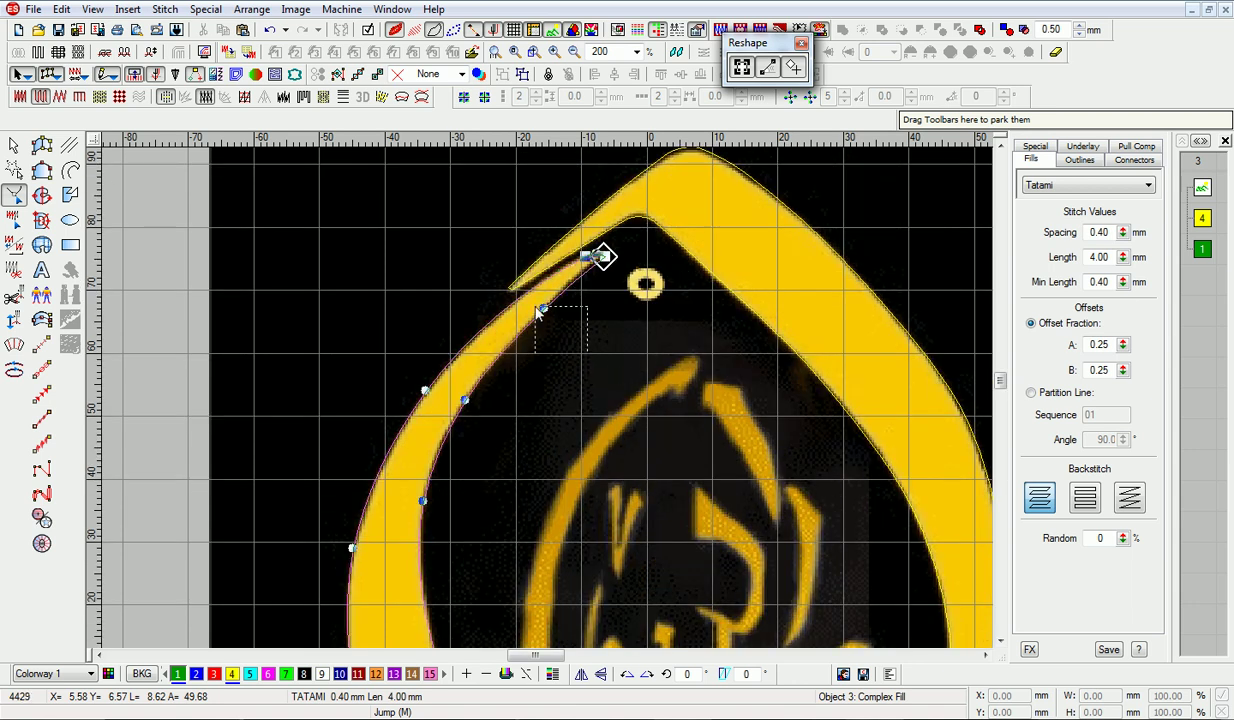
scroll(777, 330, "up", 3)
left_click_drag(774, 450, 812, 441)
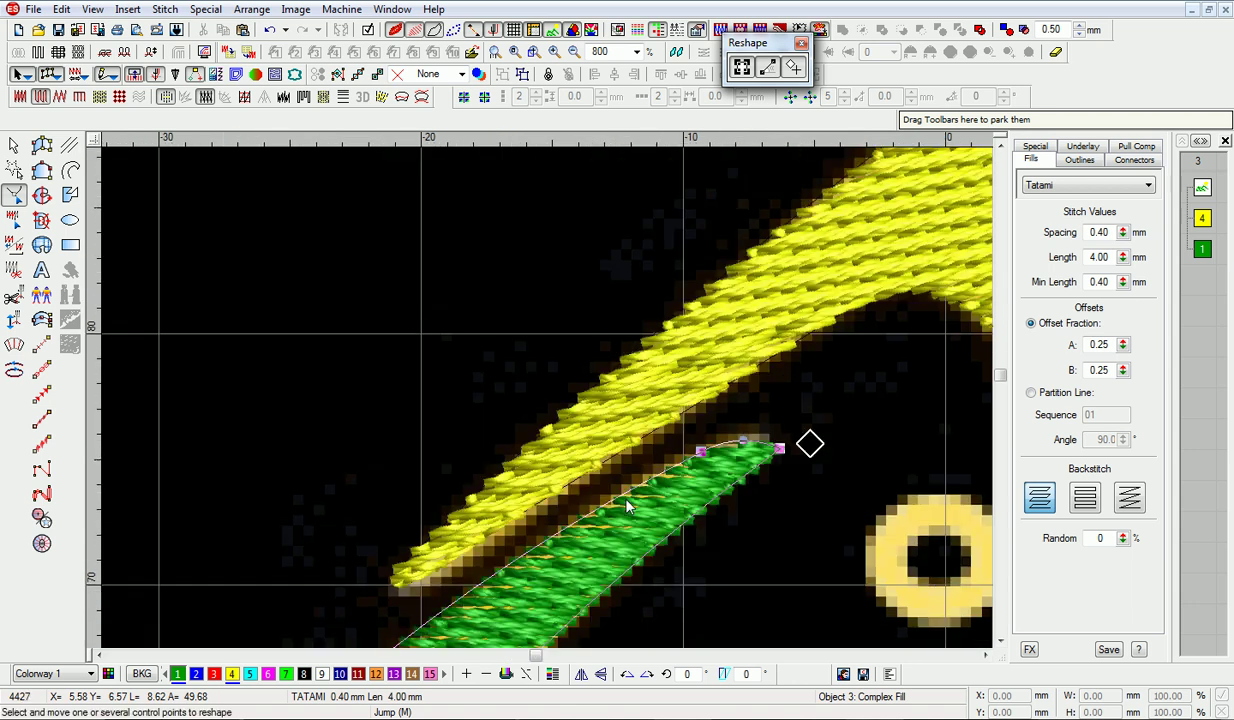
scroll(341, 329, "down", 4)
key("Escape")
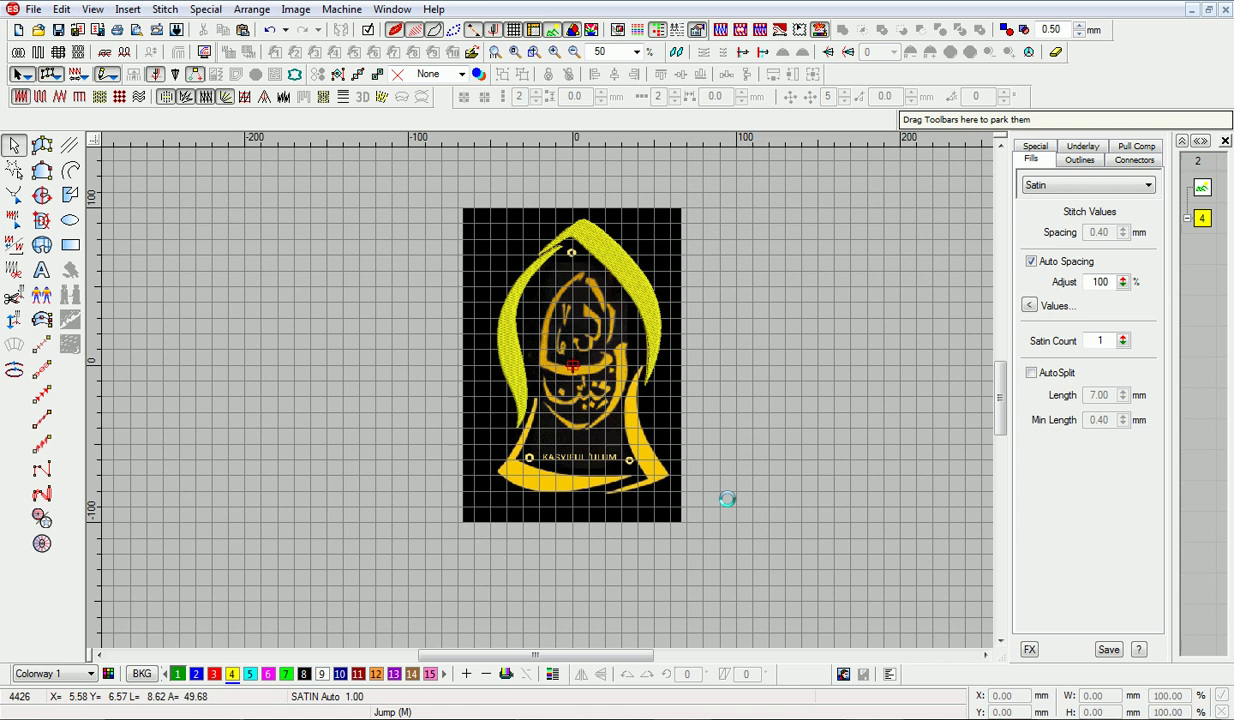
Start a Complex Fill on the lower-left border shape, tracing its outer edge from the upper tip to the left corner.
scroll(587, 571, "up", 3)
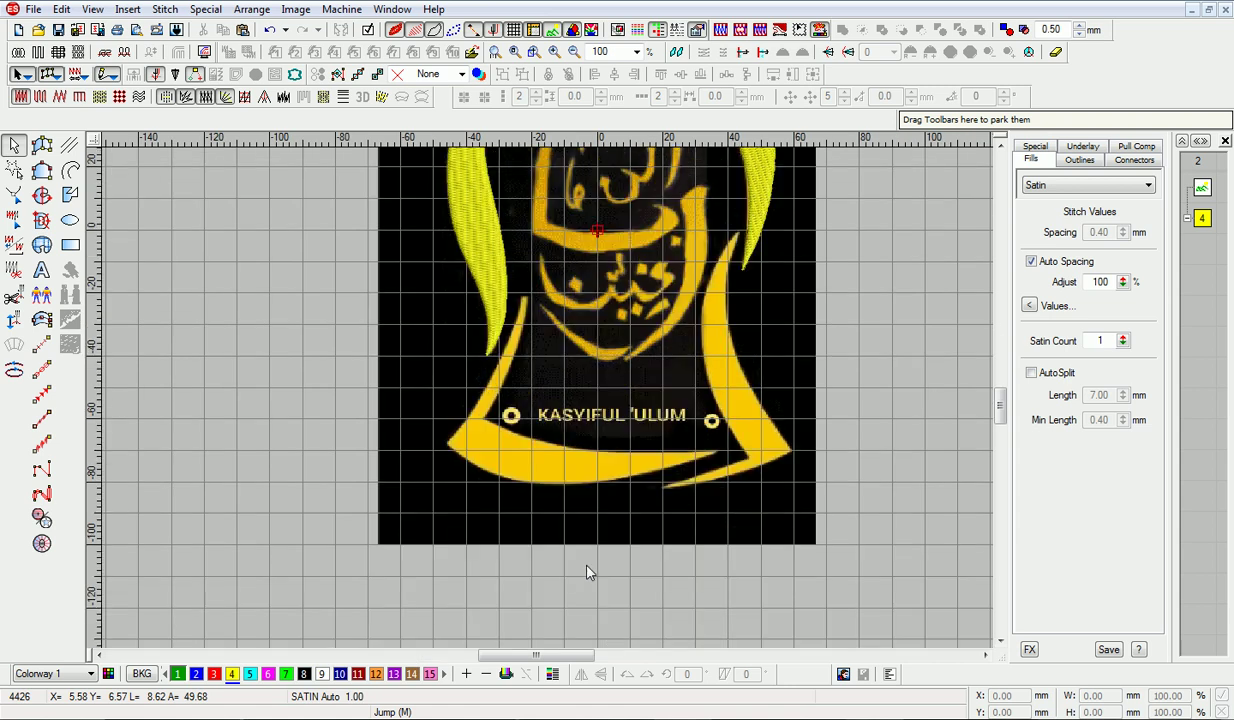
left_click(41, 195)
left_click(484, 292)
left_click(444, 441)
left_click(346, 590)
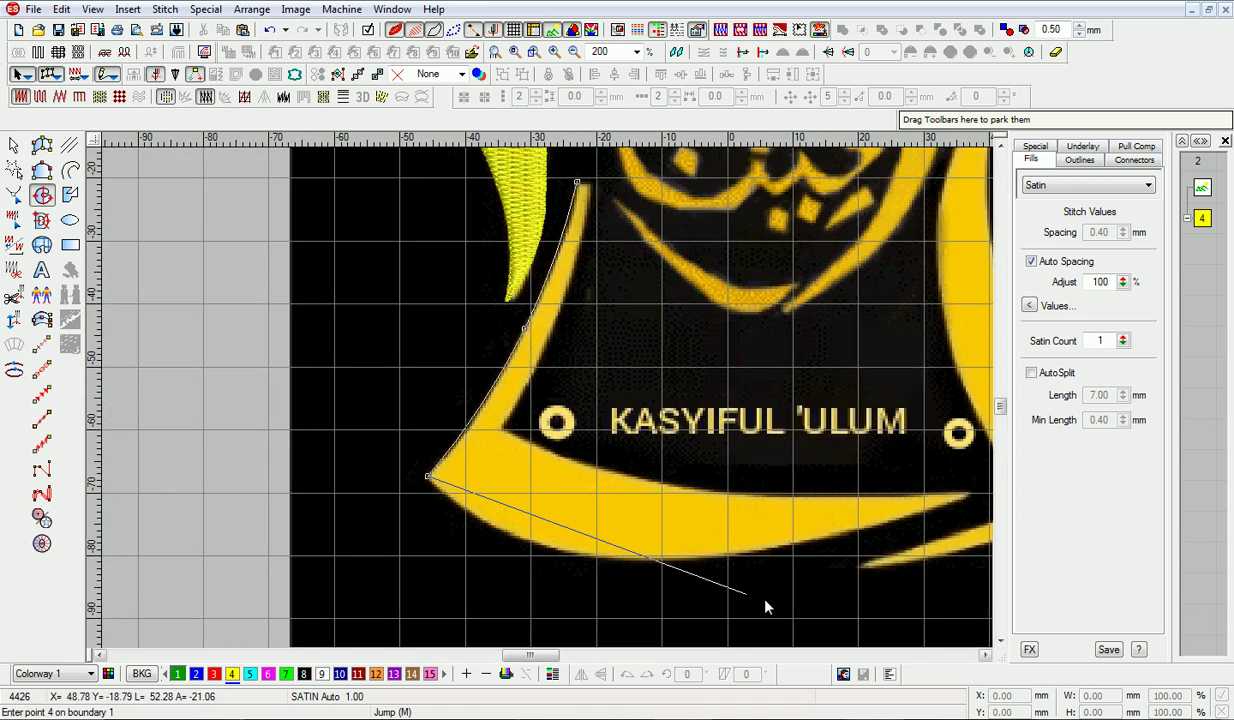
left_click(627, 565)
key("BackSpace")
Trace the lower-left shape's bottom curve and inner edges back to the upper tip and generate the fill.
right_click(297, 452)
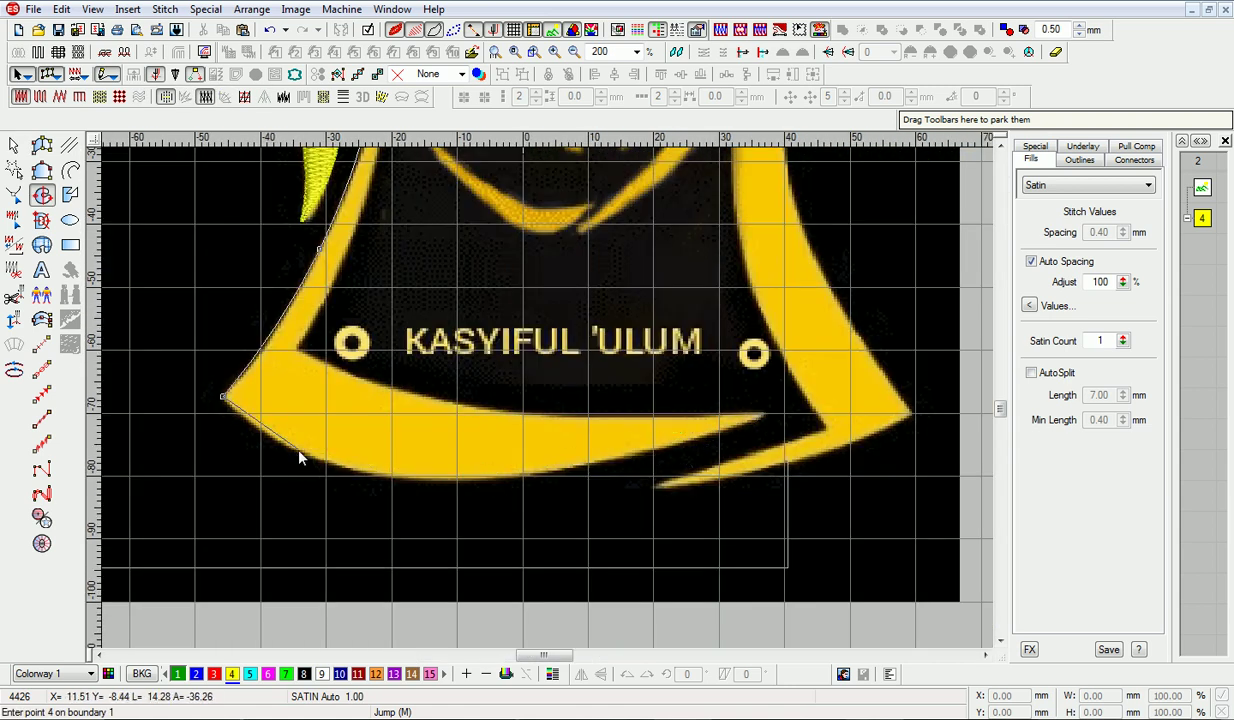
left_click(460, 480)
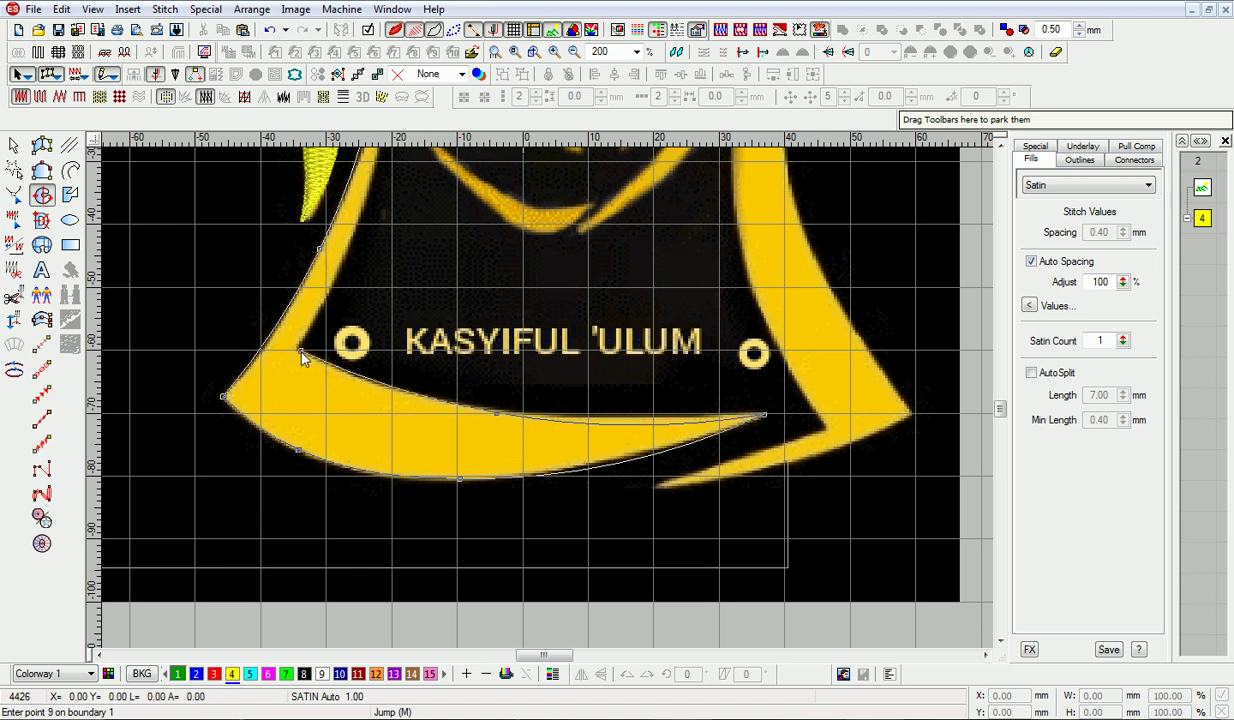
right_click(657, 451)
left_click(502, 412)
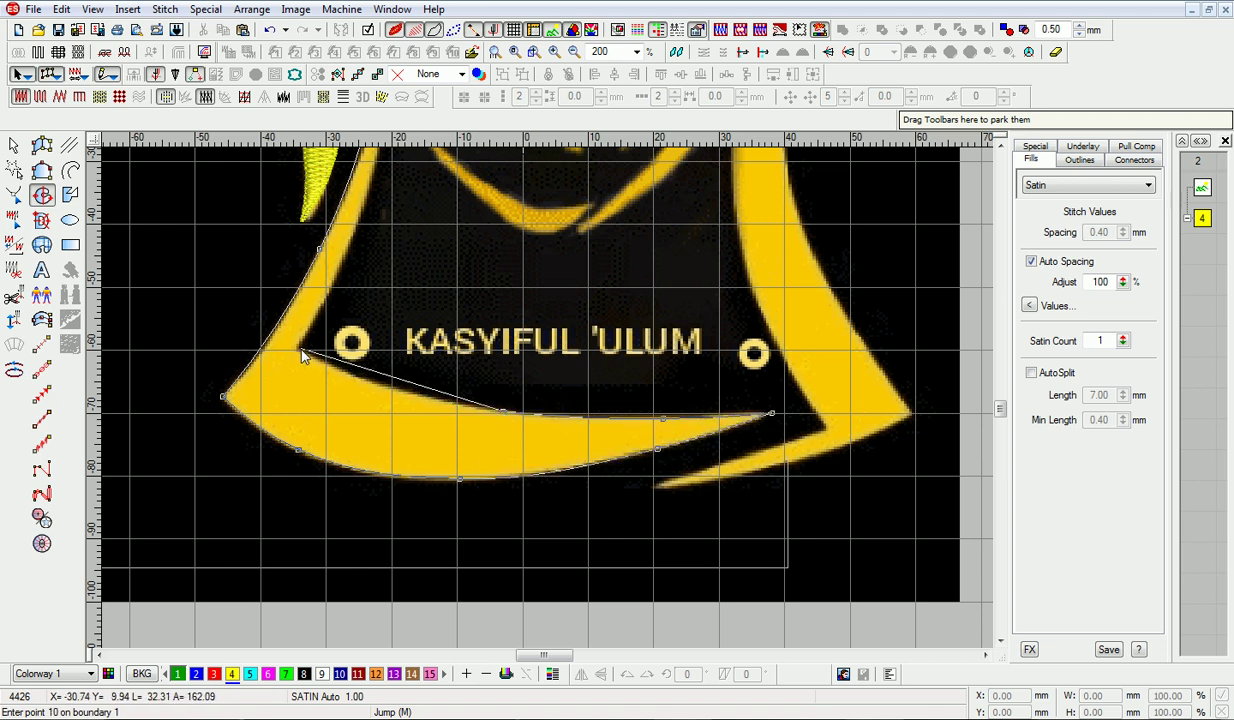
scroll(290, 339, "up", 3)
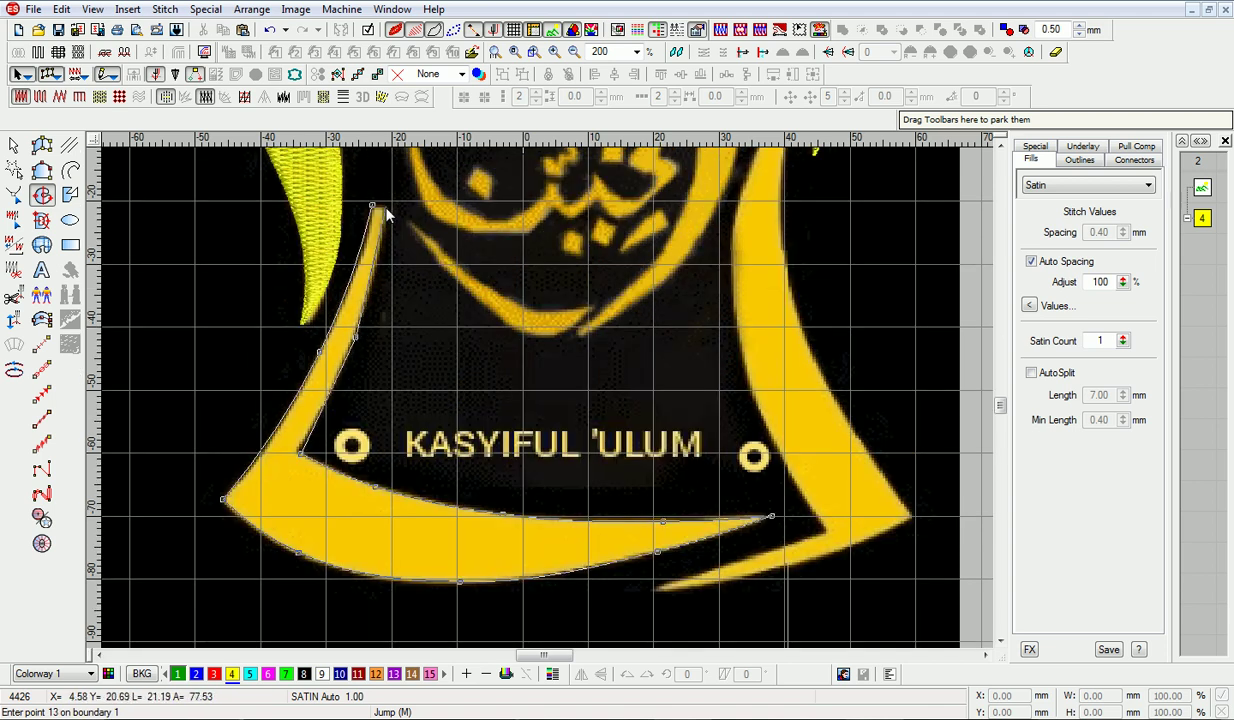
key("Return")
key("Escape")
Reshape the lower-left border shape as a Tatami fill and recolour it with yellow colour 4.
key("h")
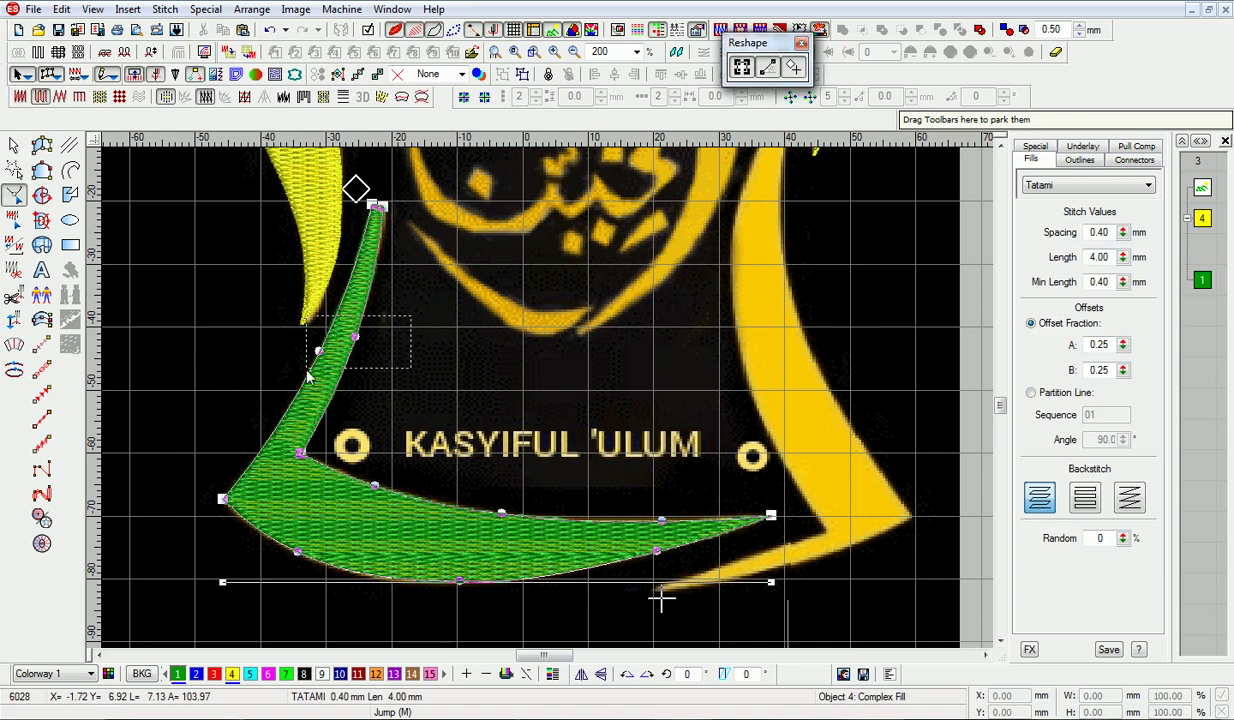
scroll(661, 598, "down", 2)
key("ctrl+z")
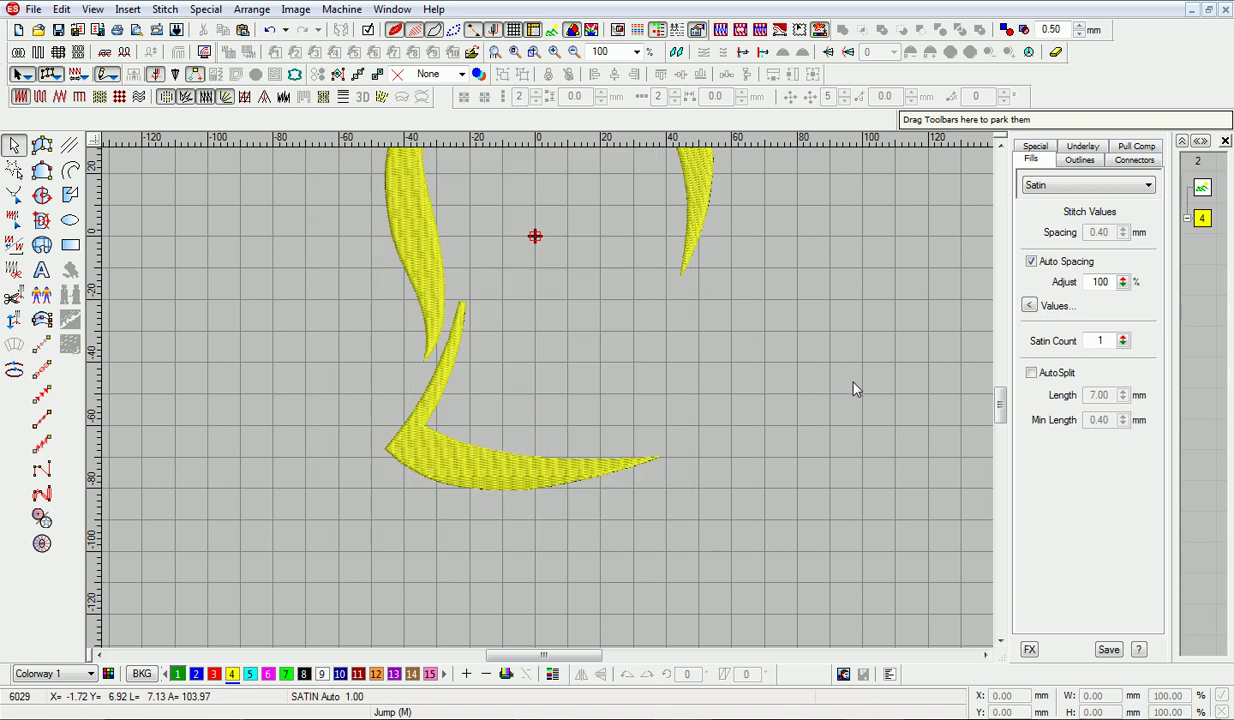
Start a Complex Fill on the lower-right border shape, tracing its inner edge down to the inside corner and the bottom tip.
scroll(825, 393, "up", 2)
scroll(268, 272, "up", 2)
key("a")
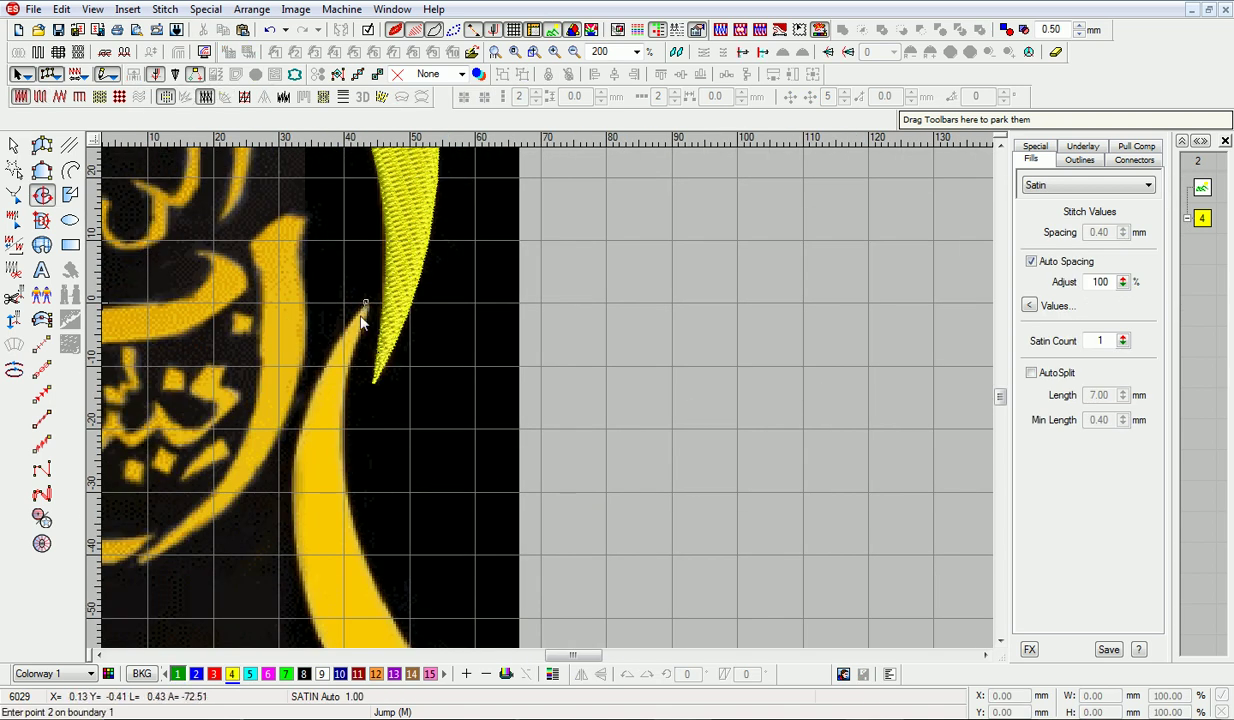
left_click(300, 495)
scroll(300, 305, "down", 5)
left_click(388, 449)
right_click(357, 485)
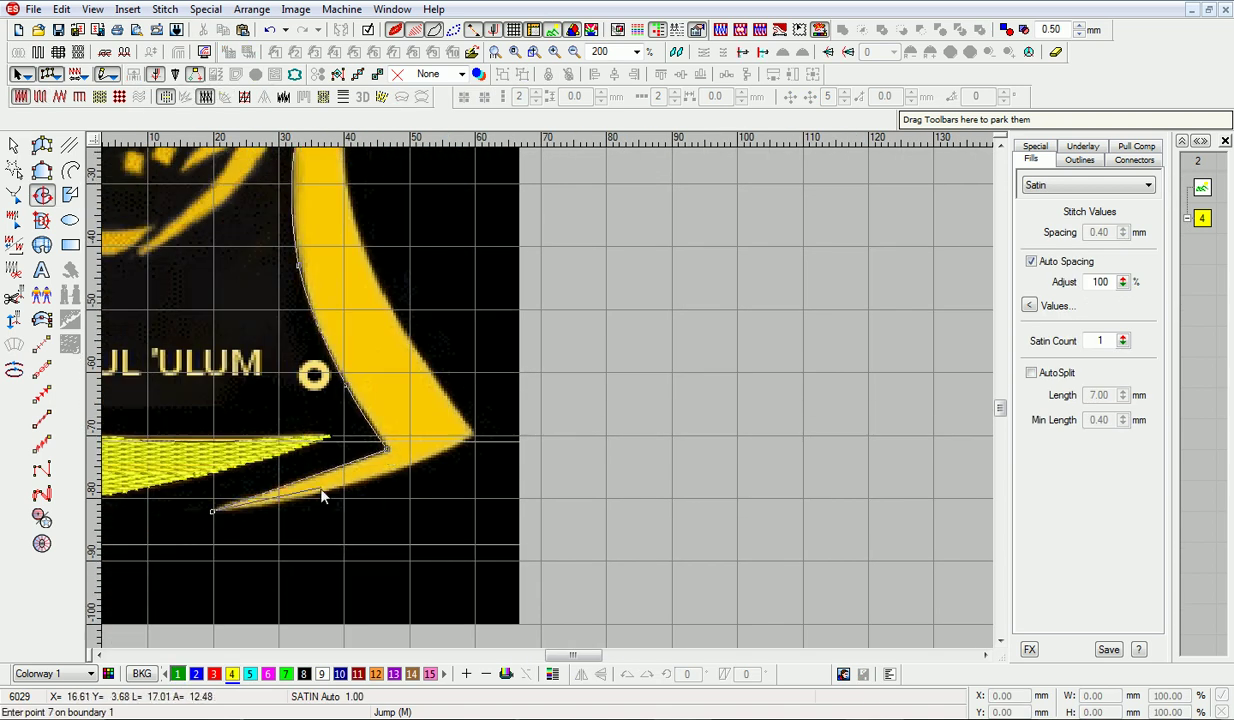
right_click(213, 511)
Trace the lower-right shape's outer edge around the right corner to the upper tip and generate the fill.
left_click(475, 432)
left_click(368, 254)
scroll(370, 258, "up", 5)
left_click(333, 376)
key("Return")
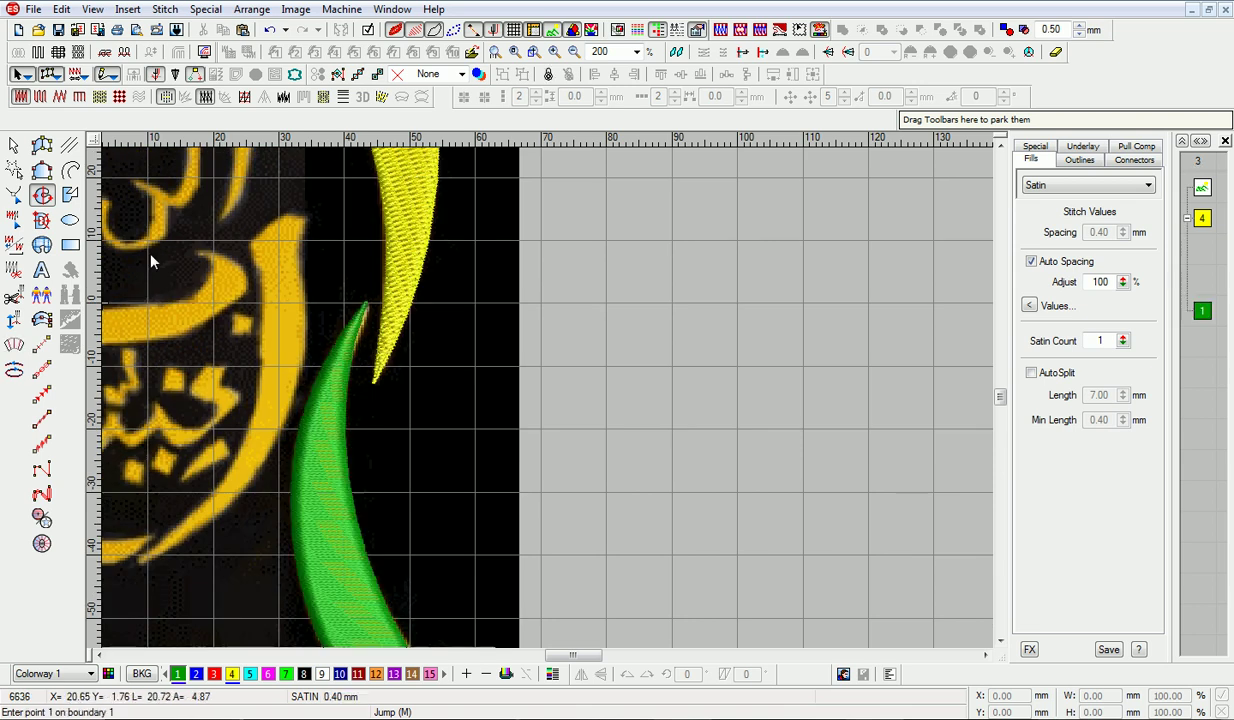
Convert the lower-right border shape to Tatami fill and recolour it with yellow colour 4.
key("h")
scroll(398, 415, "down", 3)
key("shift+z")
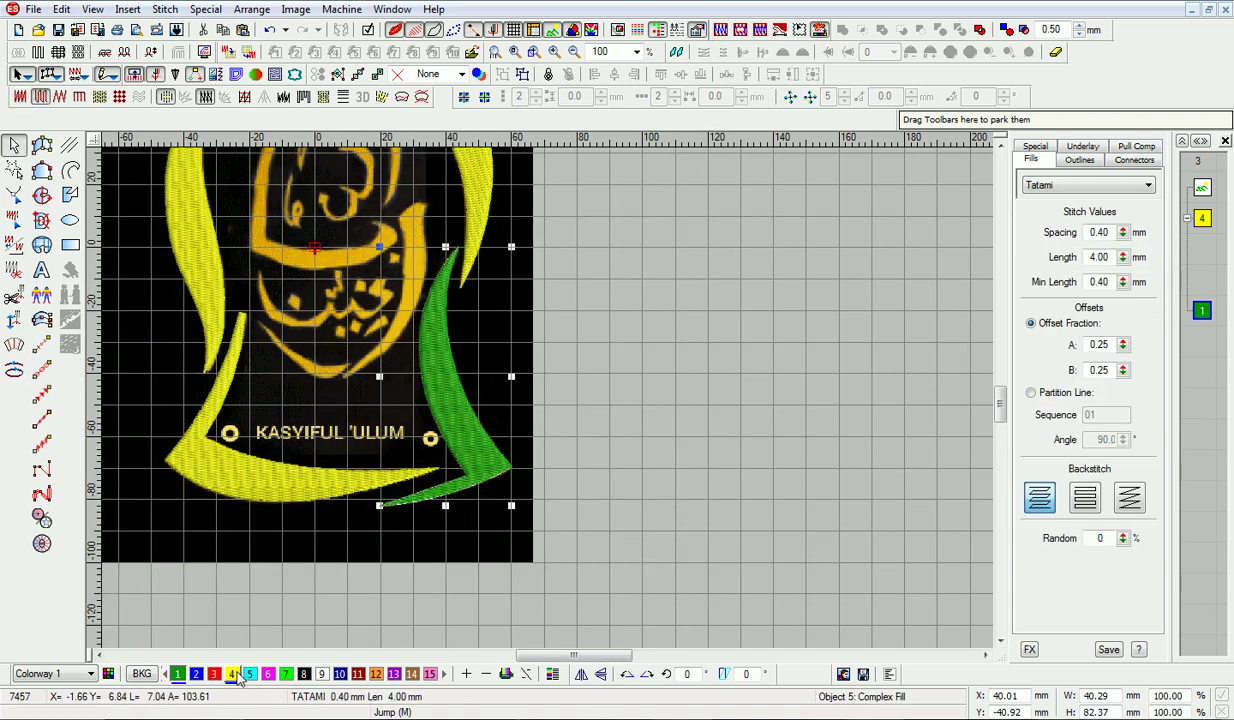
Set all border shapes' Tatami fill to 0.43 mm spacing, 4.3 mm length, 1 mm minimum length and offset A 0.22, and adjust offset B.
key("f")
left_click(675, 341)
type("4")
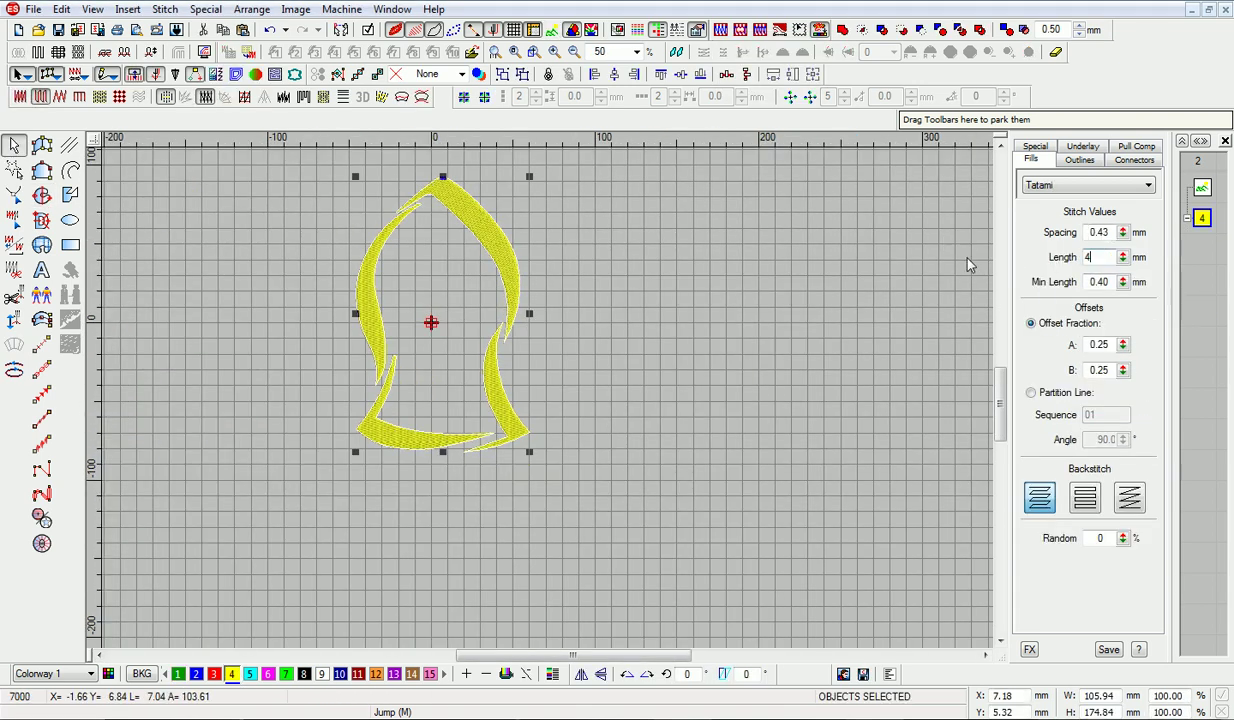
type(".3")
key("Tab")
type("1")
key("Tab")
type("0.22")
key("Tab")
type("05")
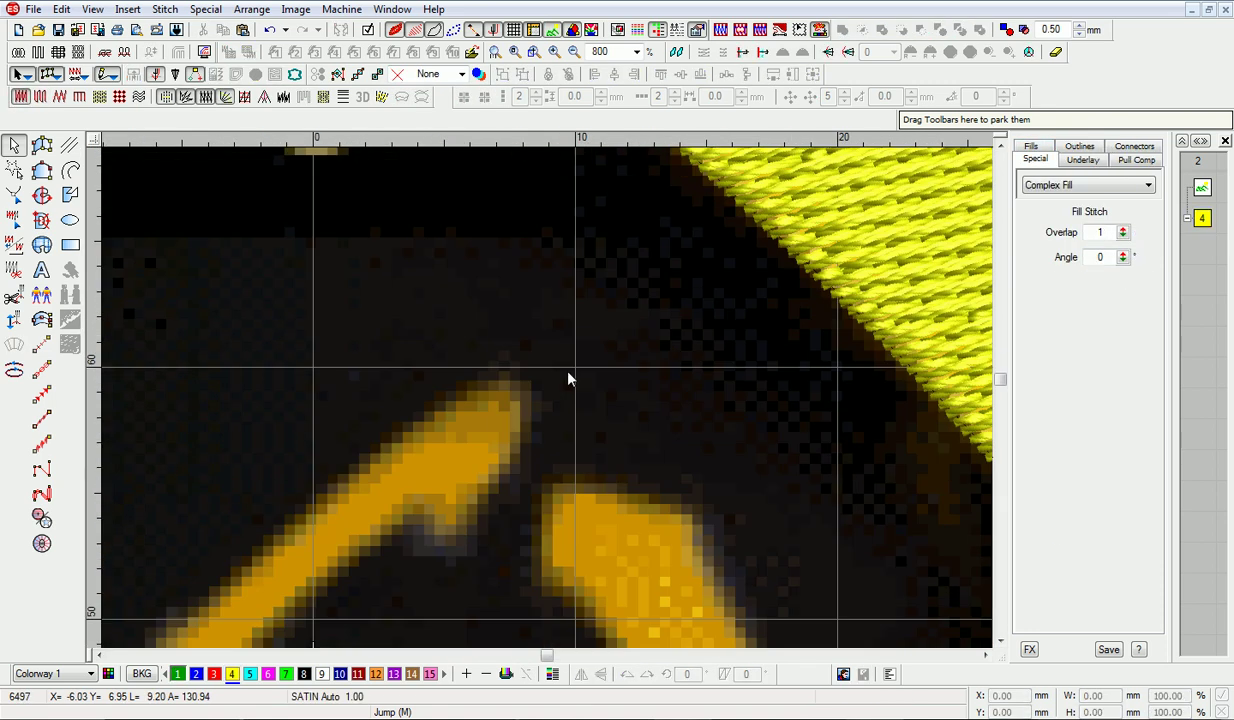
Start a satin column on the large calligraphy stroke, placing point pairs around its arrow-shaped upper tip.
key("s")
left_click(510, 372)
left_click(405, 427)
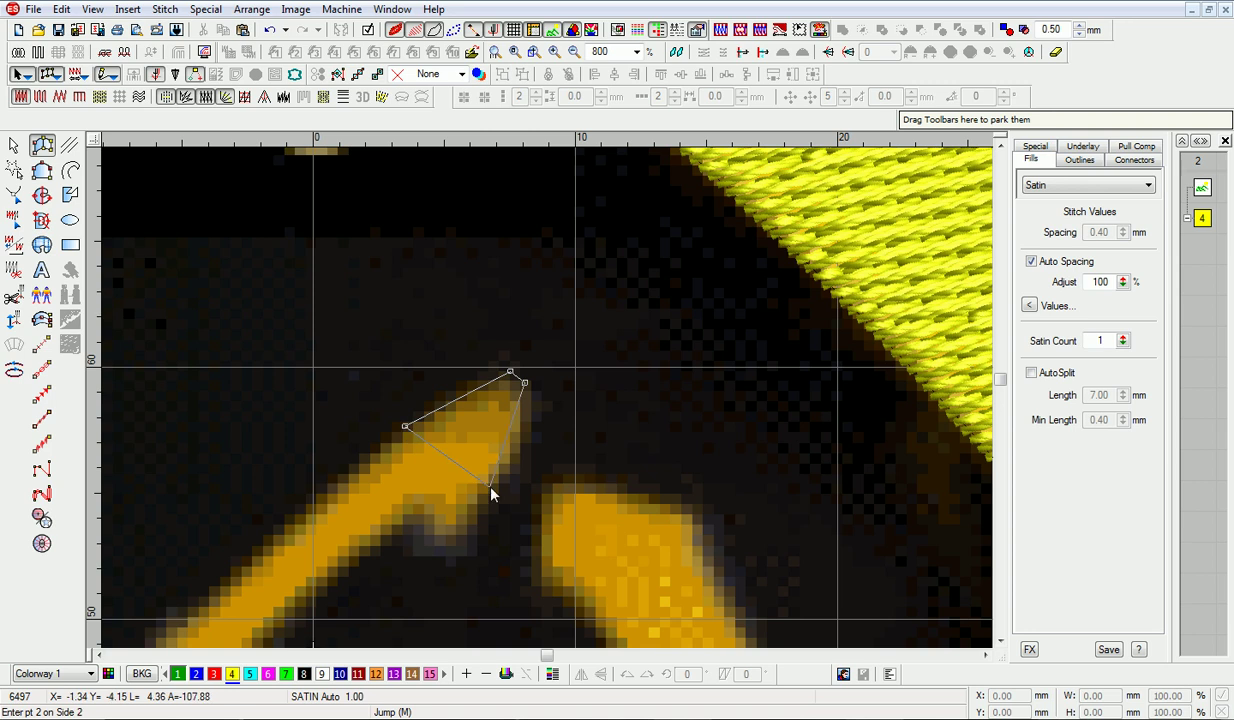
left_click(494, 492)
left_click(363, 465)
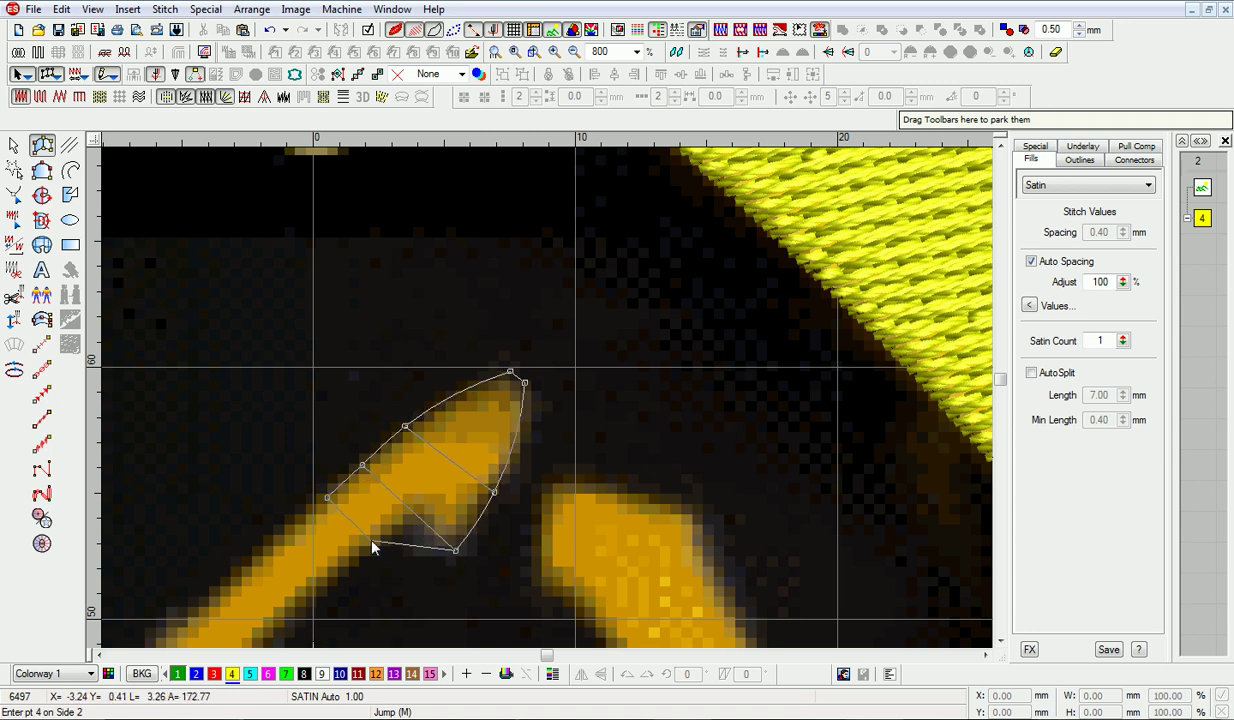
Continue the large stroke's column down the left stem and along the bottom curve to the hooked end, and generate the satin.
key("shift+z")
left_click(271, 412)
left_click(315, 433)
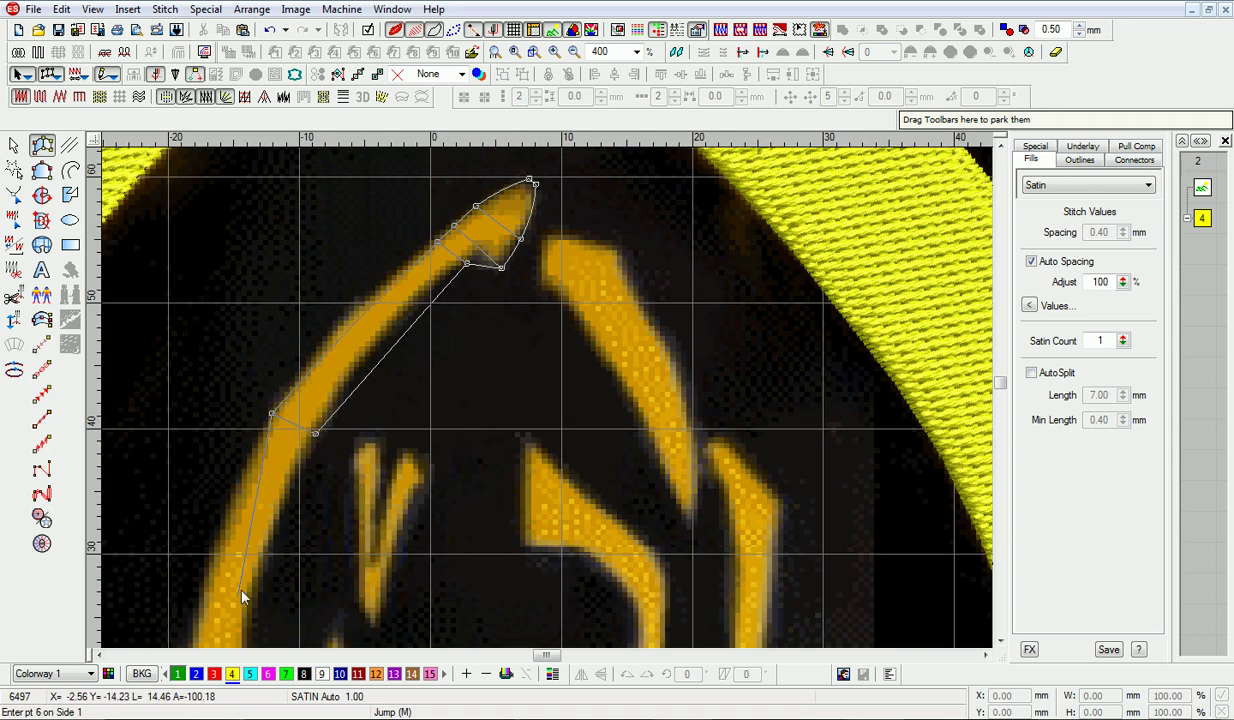
left_click(313, 575)
left_click(370, 575)
left_click(349, 523)
left_click(413, 476)
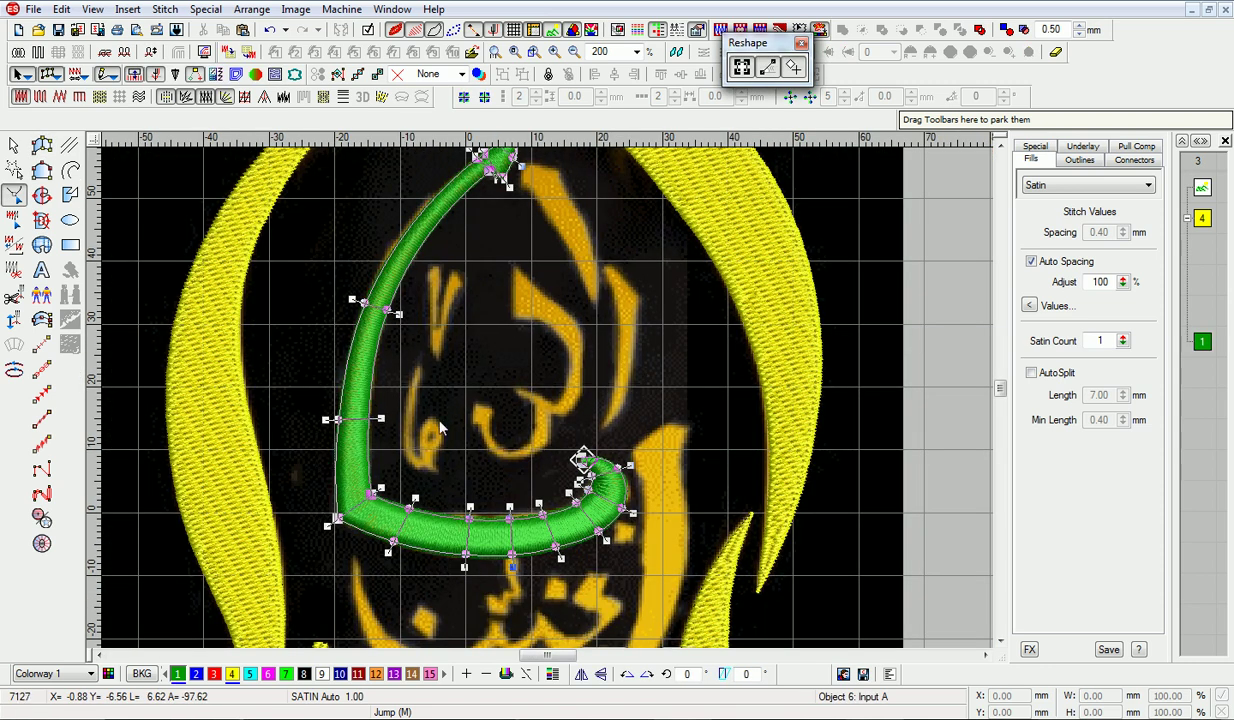
Recolour the large satin stroke with yellow colour 4 and enable Auto Split with 7 mm length and 0.4 mm minimum length.
key("z")
key("Delete")
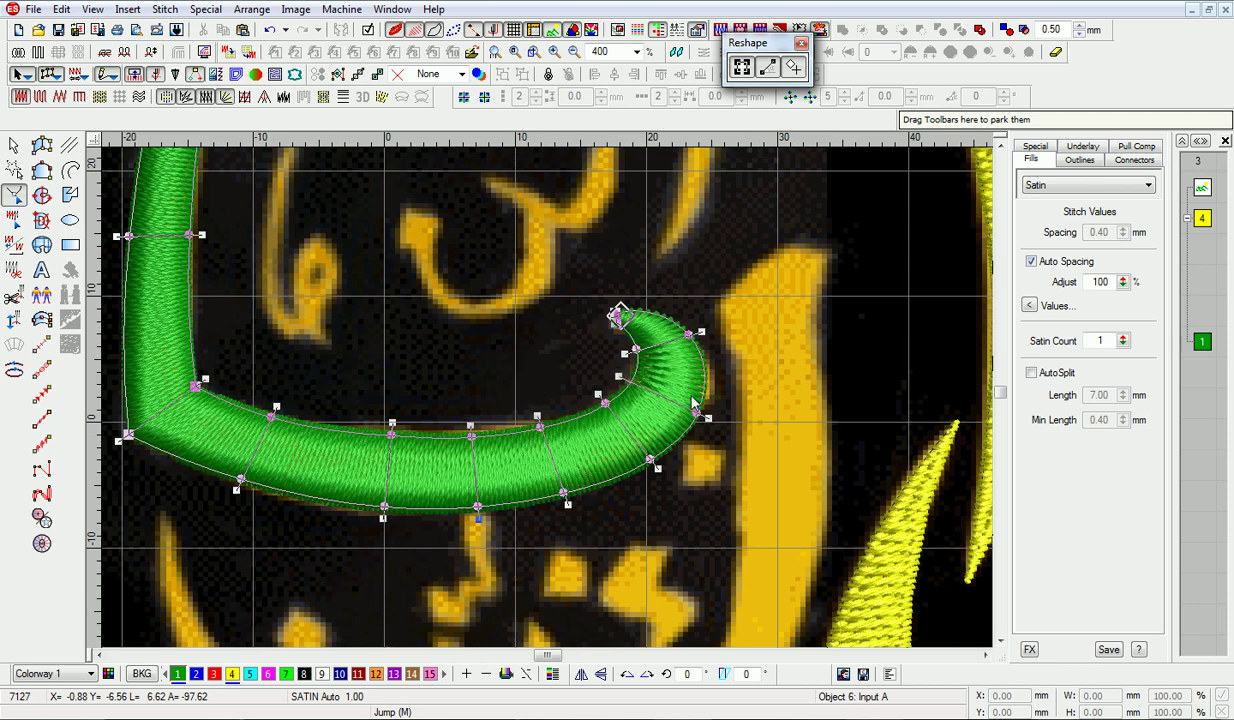
key("Escape")
key("0")
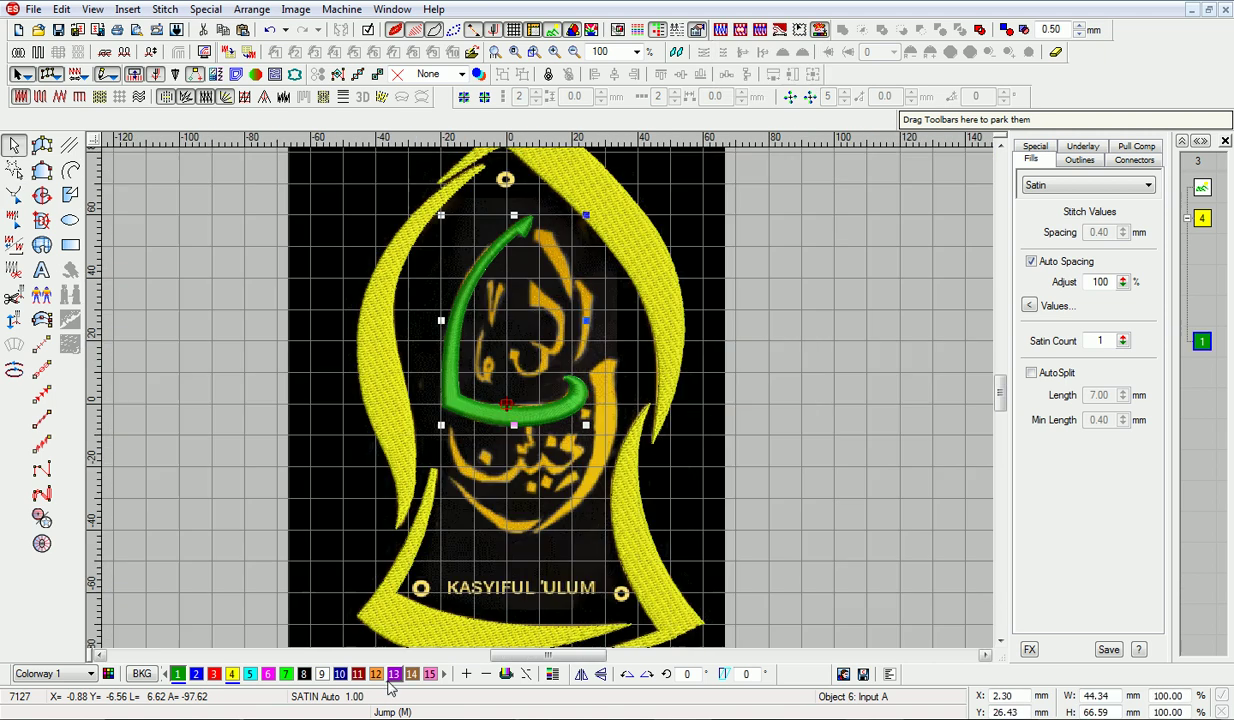
scroll(372, 290, "up", 3)
Reshape the large stroke's arrow tip and left stem to follow the artwork, adding control points where the curve deviates.
key("h")
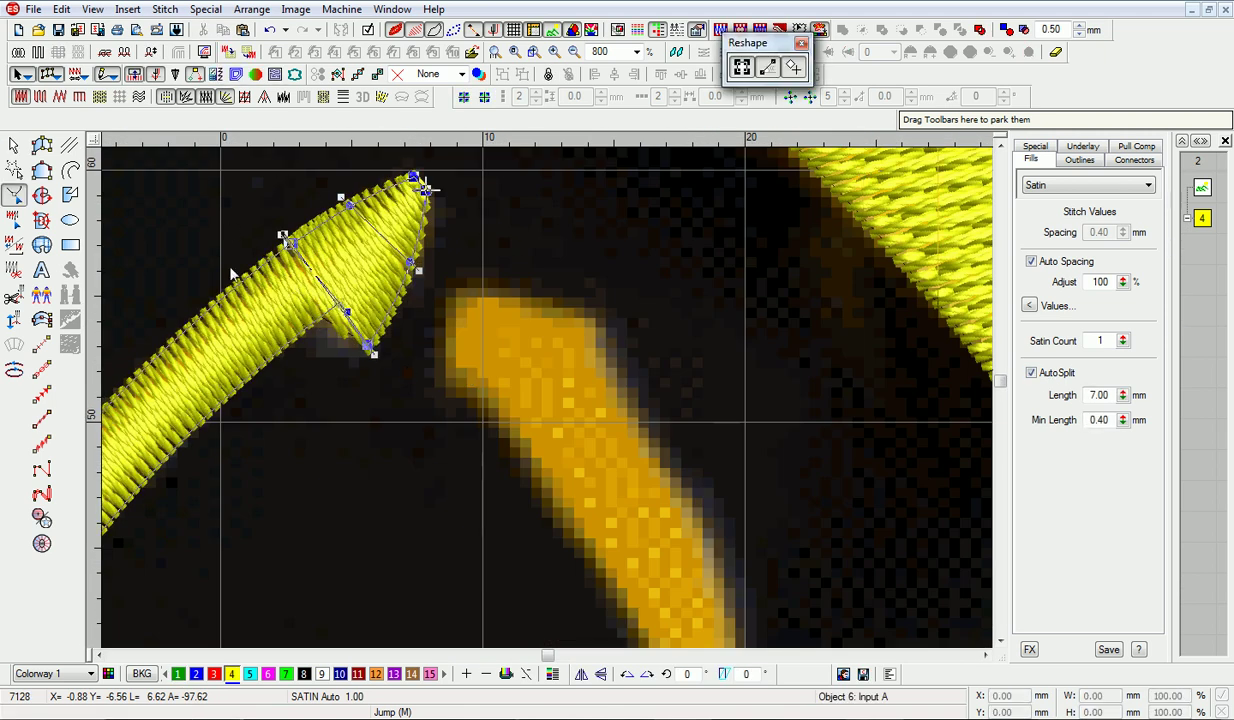
key("z")
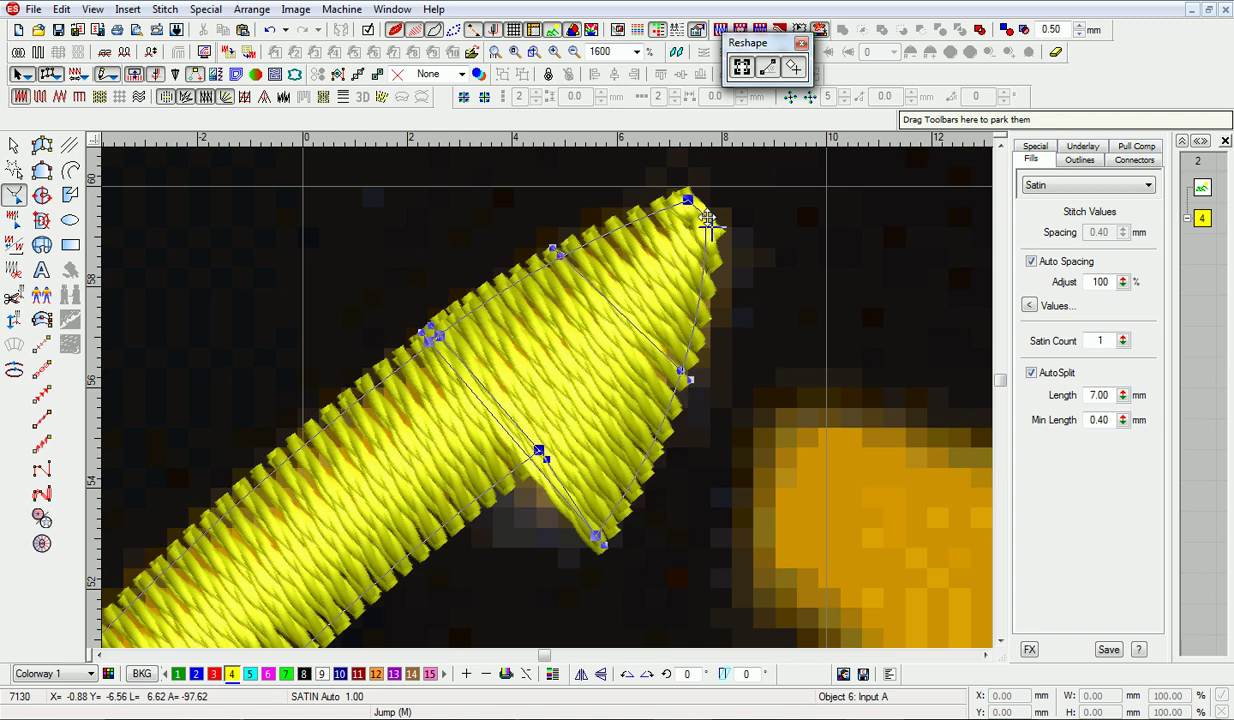
key("shift+z")
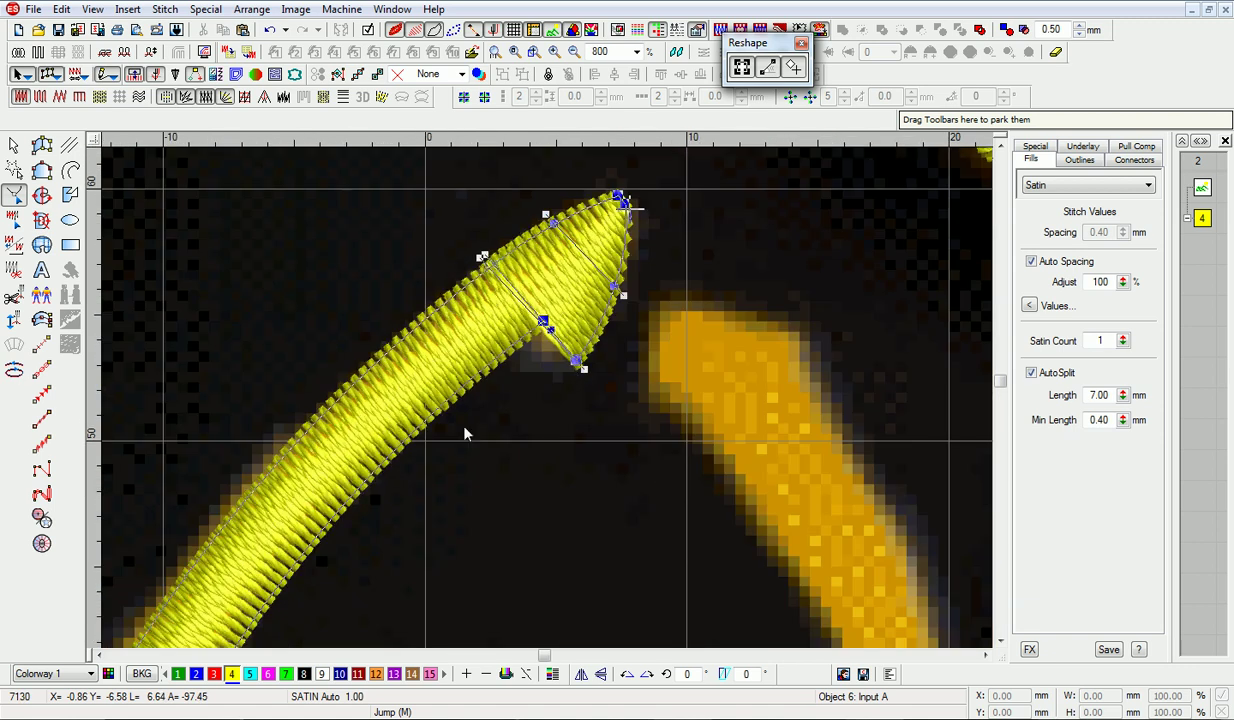
key("shift+z")
scroll(305, 460, "down", 5)
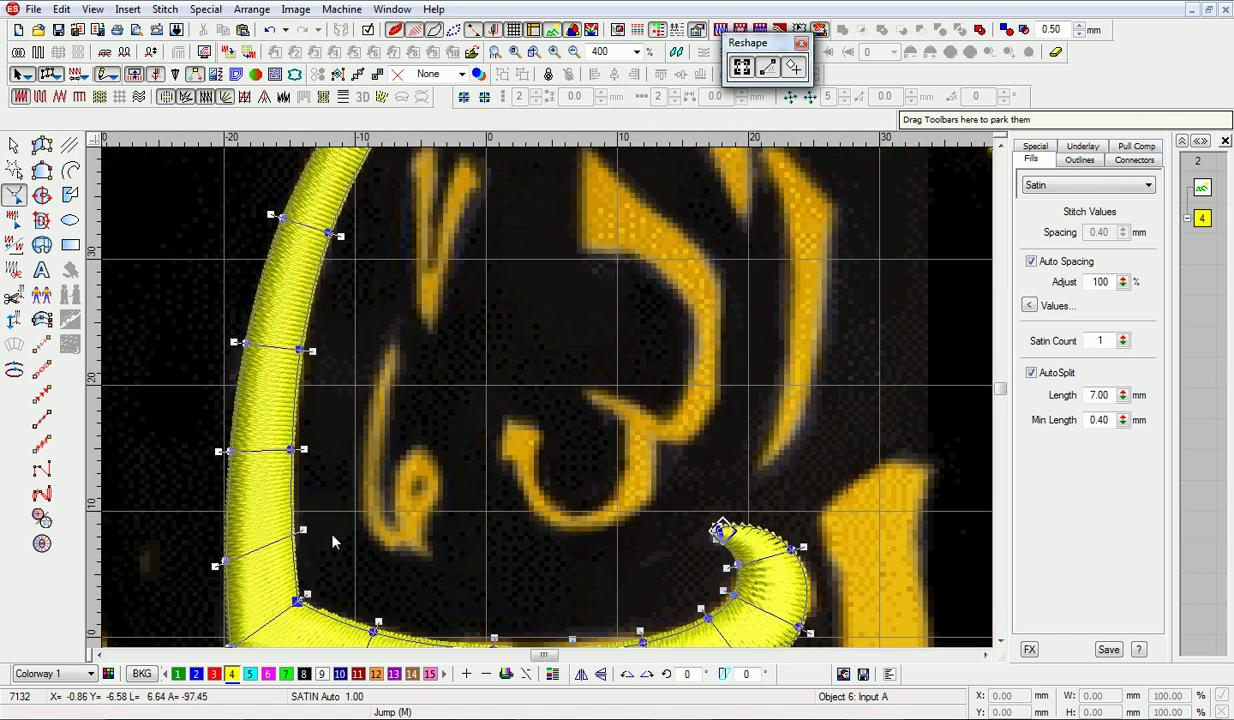
key("Escape")
Start a satin column on the V-shaped mark, tracing its left arm from the rounded end down to the lower point.
key("z")
left_click(41, 145)
left_click(303, 203)
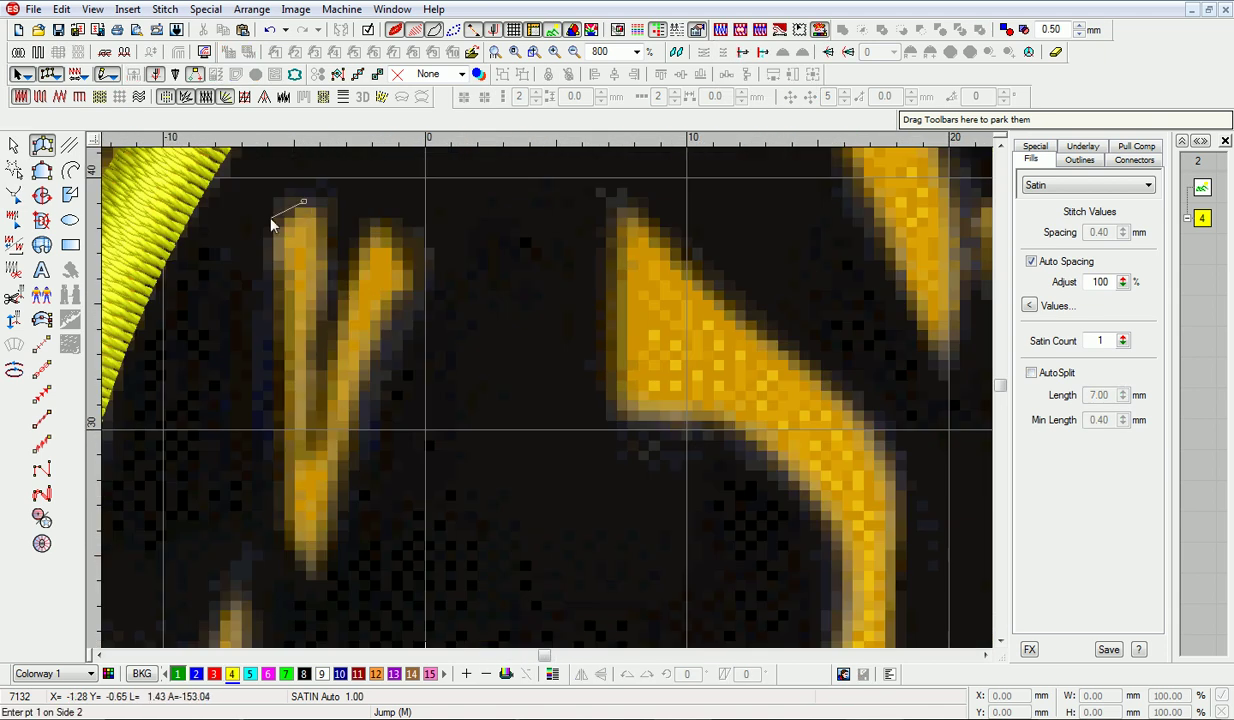
left_click(315, 576)
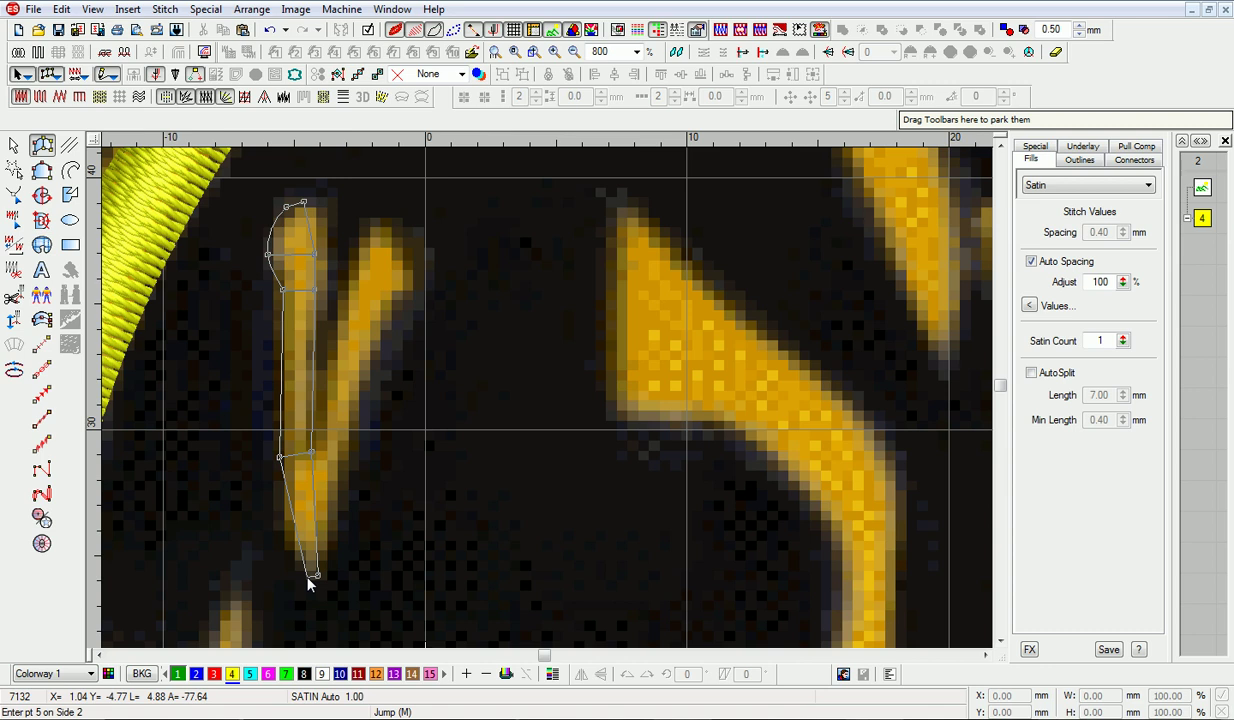
Trace the V mark's right arm from the lower point up around its rounded end and generate the satin.
left_click(381, 328)
left_click(338, 303)
left_click(404, 308)
left_click(424, 287)
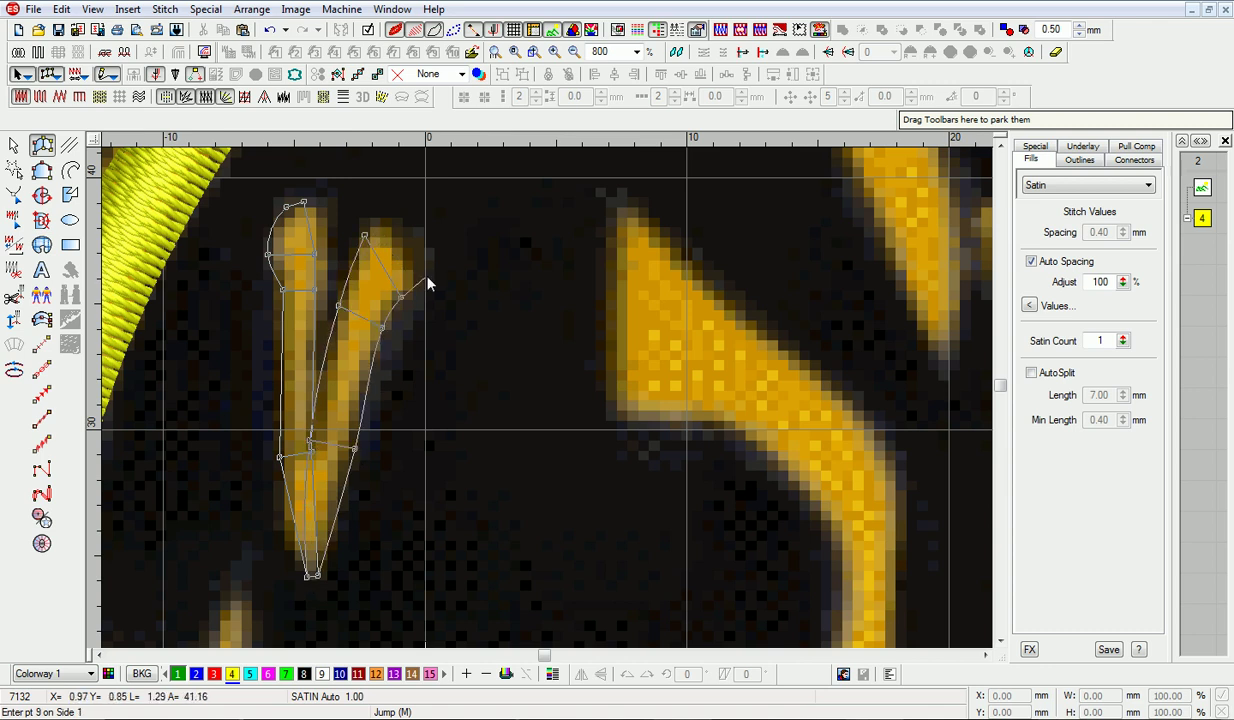
left_click(422, 254)
left_click(363, 231)
key("Return")
Reshape the arms of the V mark's satin column and recolour it with yellow colour 4.
left_click(14, 195)
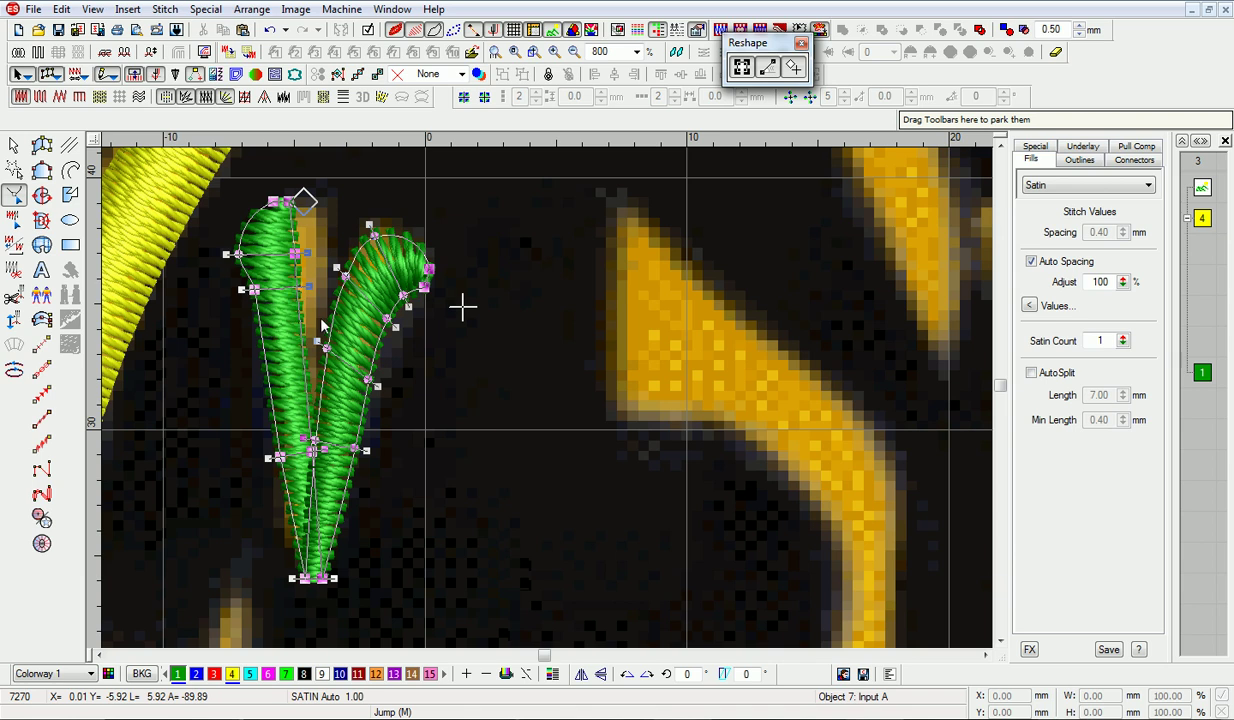
key("Escape")
key("shift+z")
key("Escape")
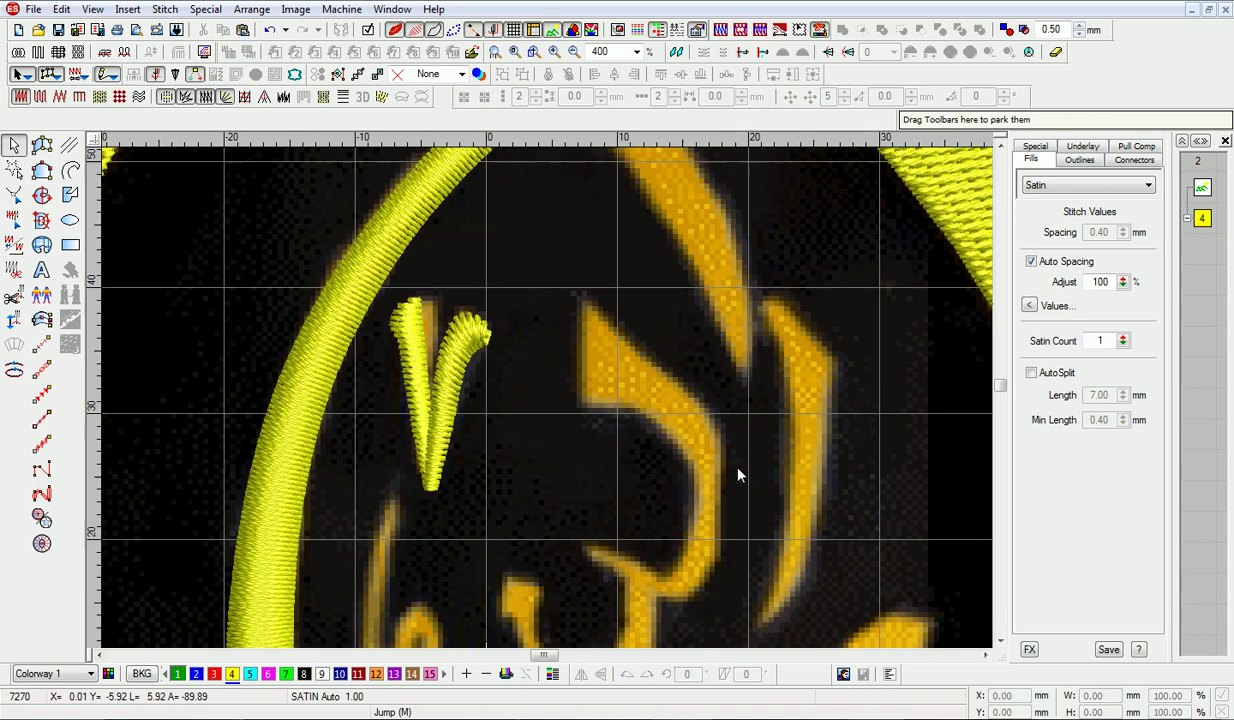
Digitize the looped stroke below the V mark as a satin column and reshape its lower bend and loop.
key("z")
key("a")
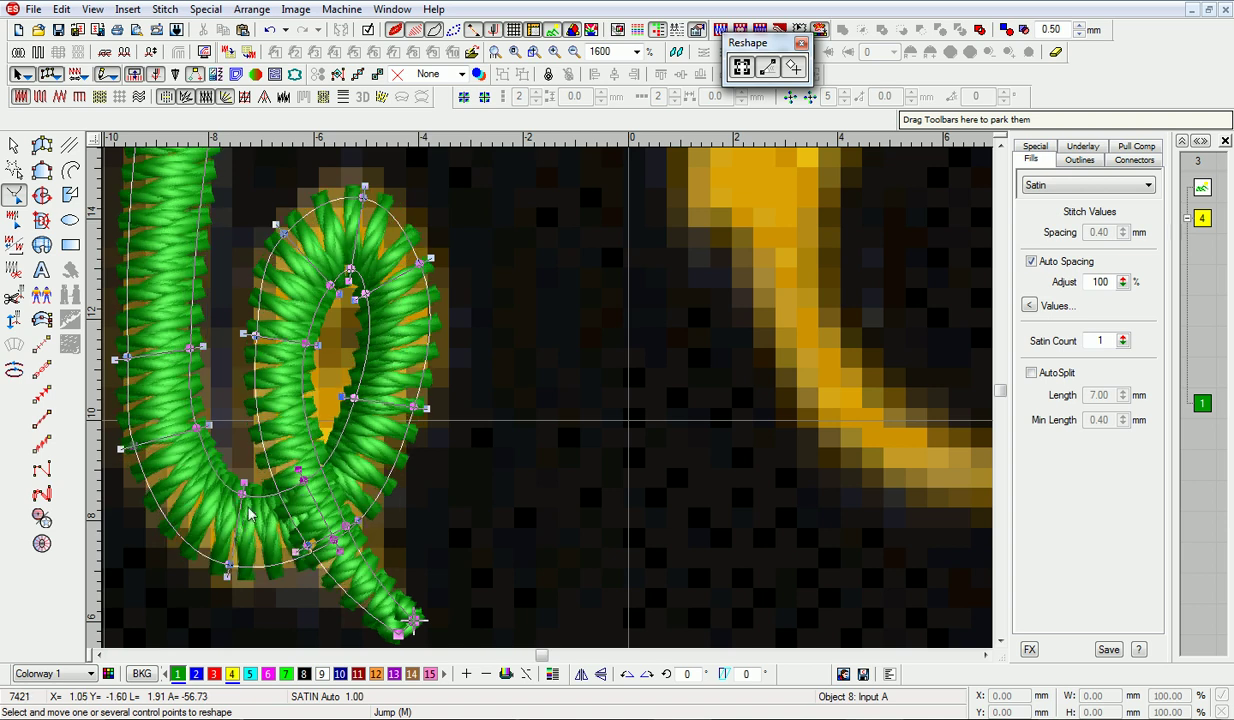
left_click_drag(250, 513, 256, 504)
left_click(336, 480)
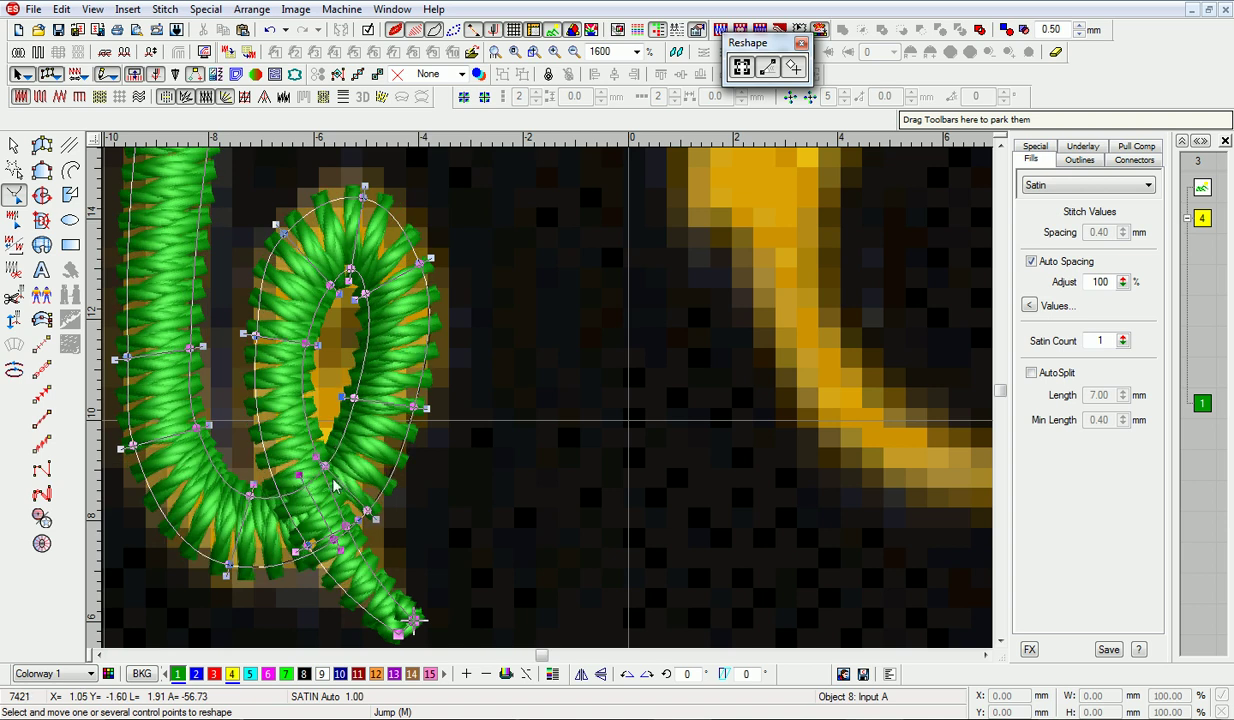
left_click_drag(370, 511, 385, 505)
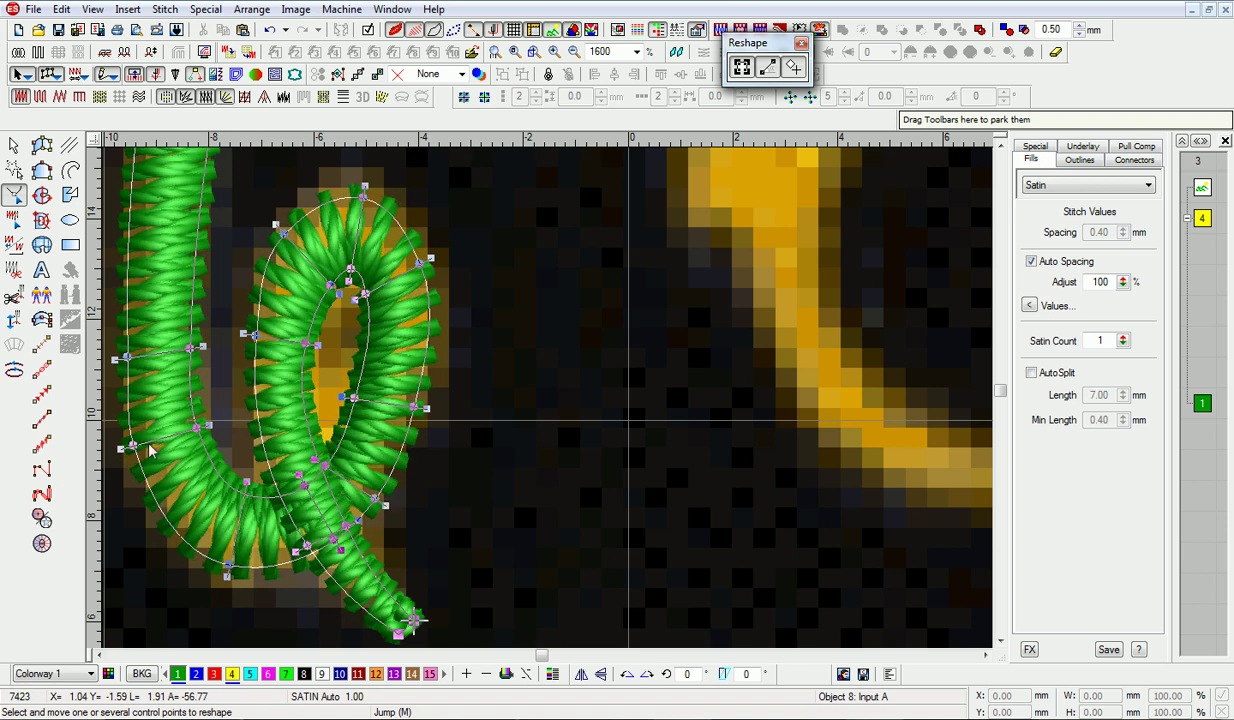
left_click_drag(149, 444, 195, 420)
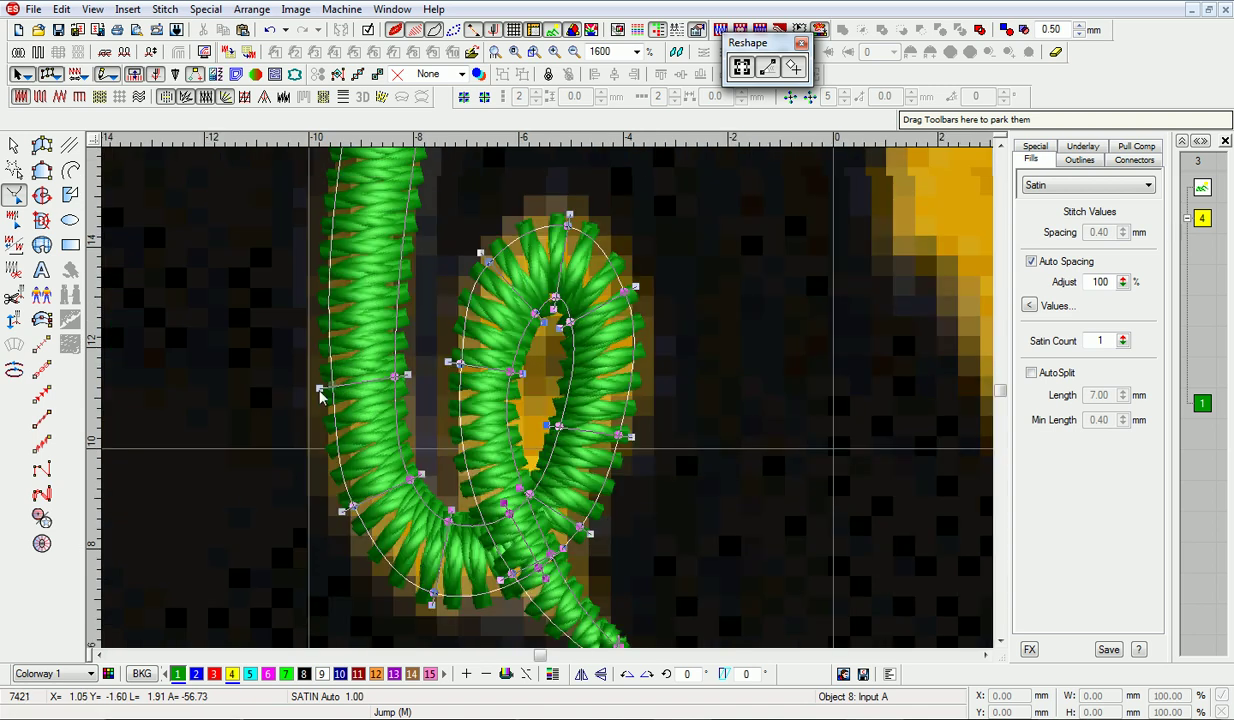
Trace the U-shaped hook as a satin column from its square head around the bottom curve and generate it.
scroll(405, 420, "up", 2)
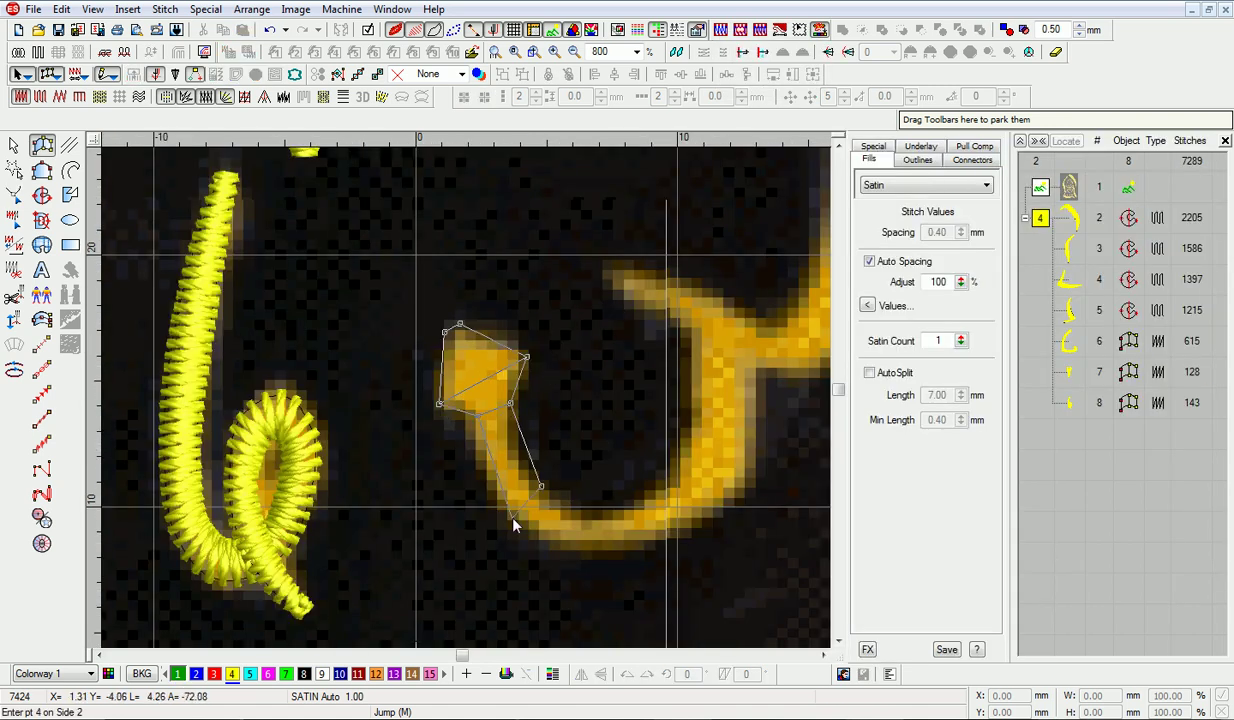
left_click(587, 432)
left_click(590, 392)
key("Return")
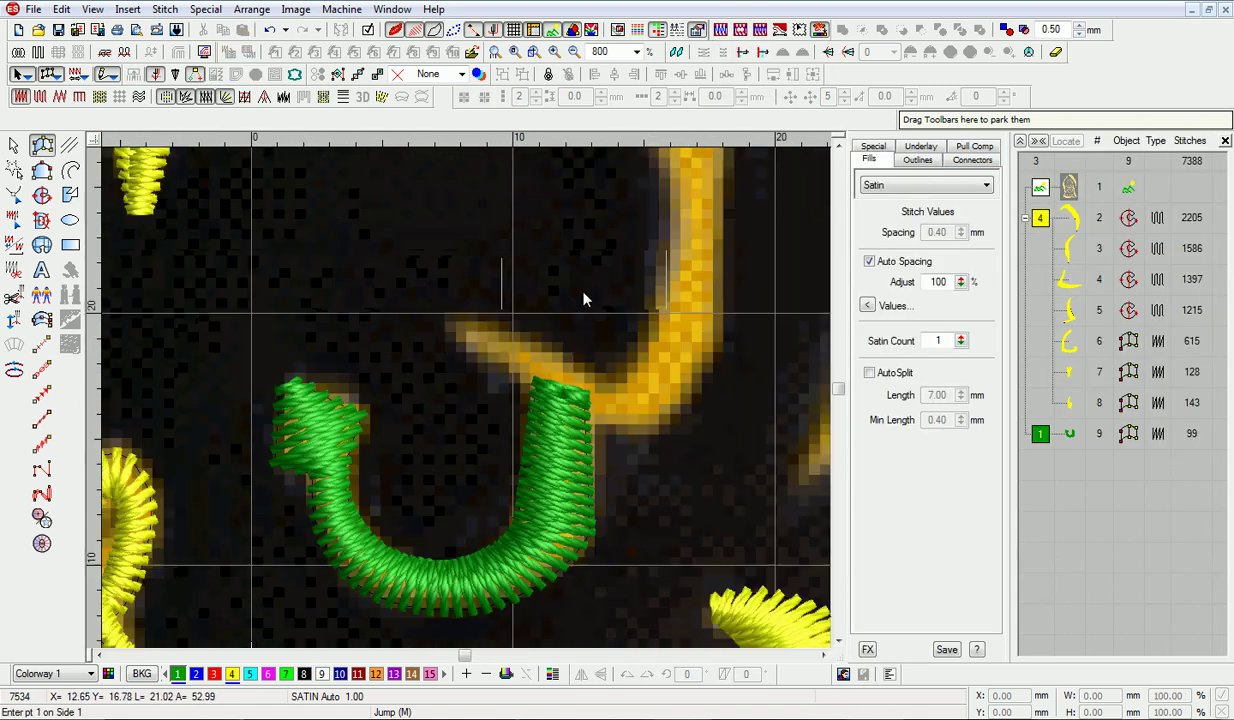
Trace the curved stroke above the hook as a satin column from its thin tail around the right bend to the wide upper head.
left_click(666, 231)
left_click(726, 227)
scroll(645, 320, "up", 5)
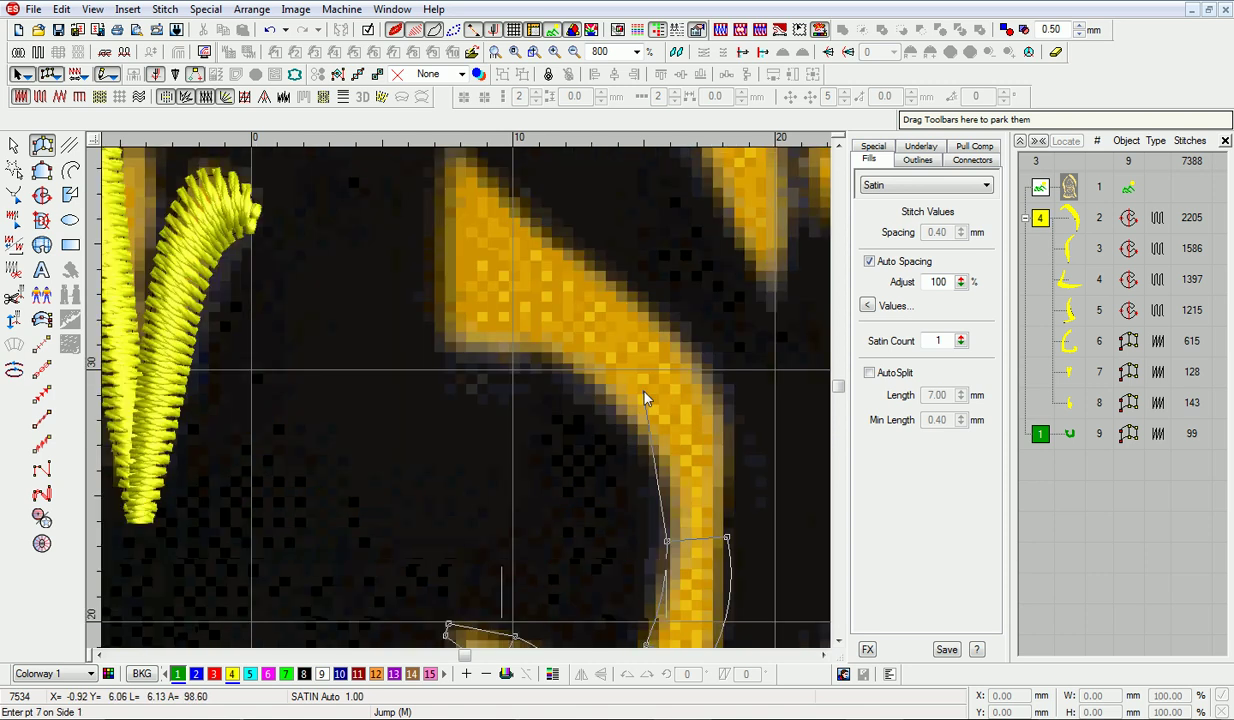
left_click(717, 395)
left_click(657, 455)
left_click(595, 385)
left_click(642, 305)
left_click(580, 258)
left_click(455, 345)
left_click(443, 152)
key("Return")
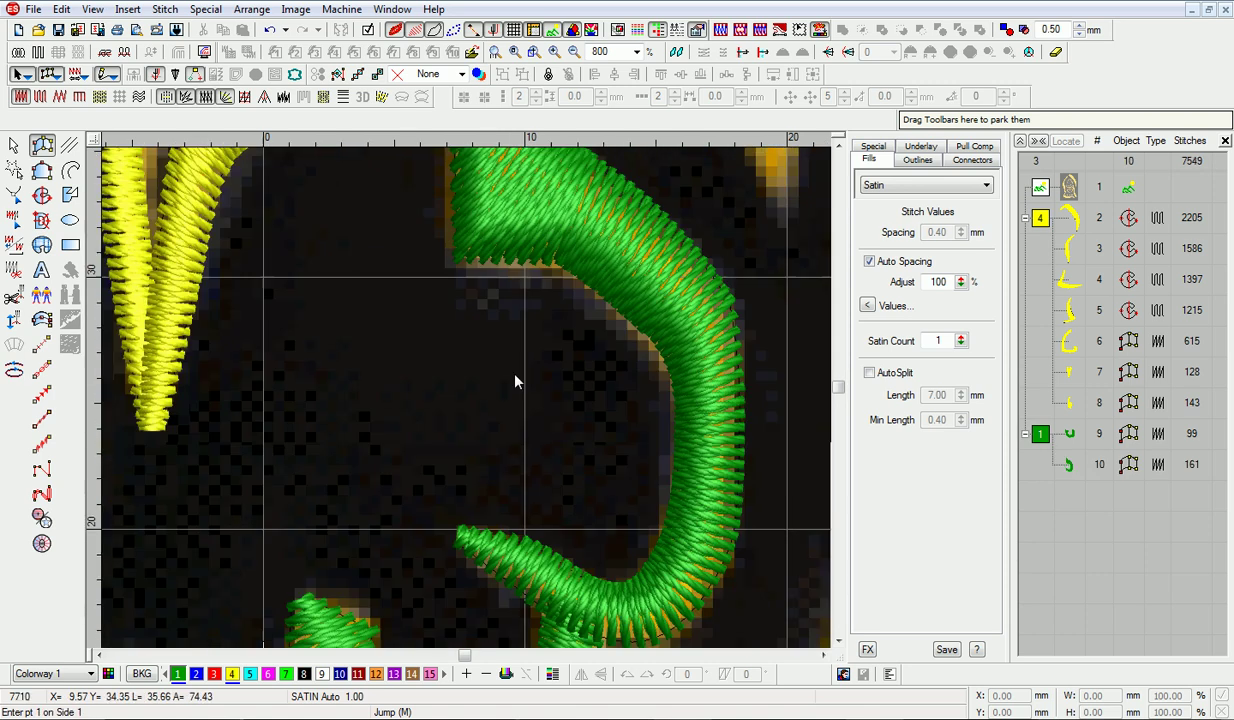
Reshape the curved stroke's right side and lower bend, and recolour it and the hook with yellow colour 4.
key("h")
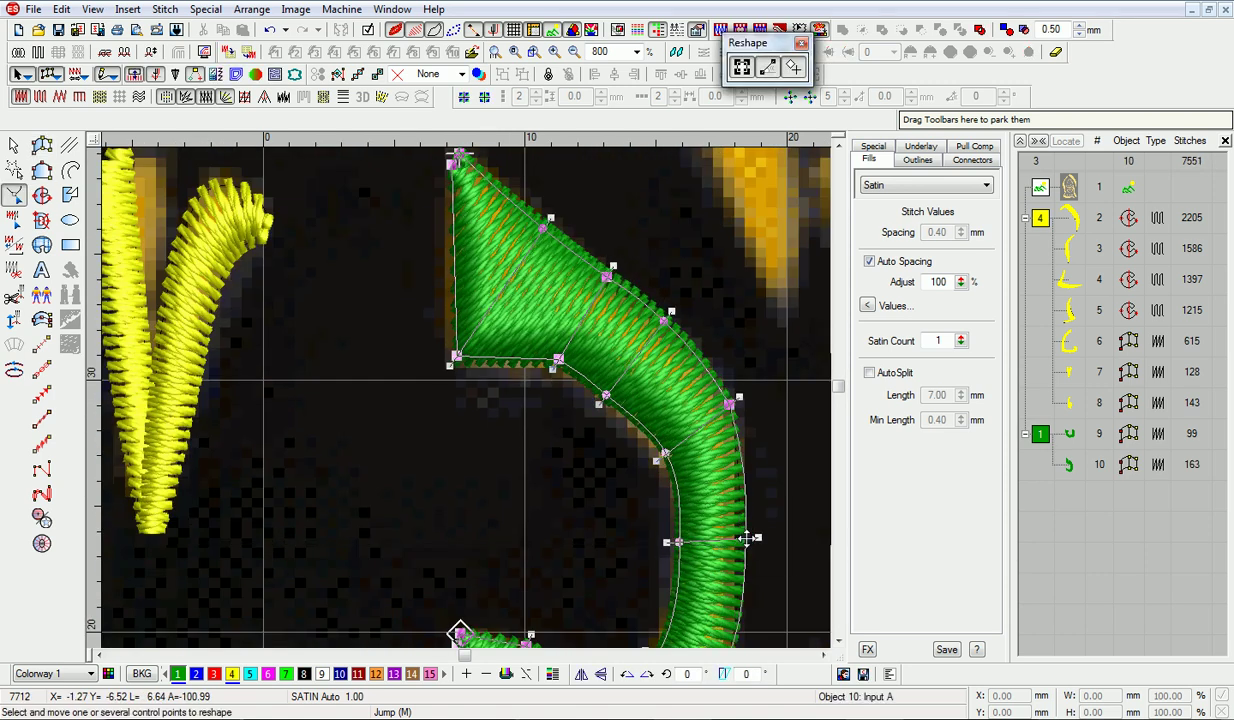
scroll(660, 420, "down", 3)
left_click_drag(718, 468, 723, 450)
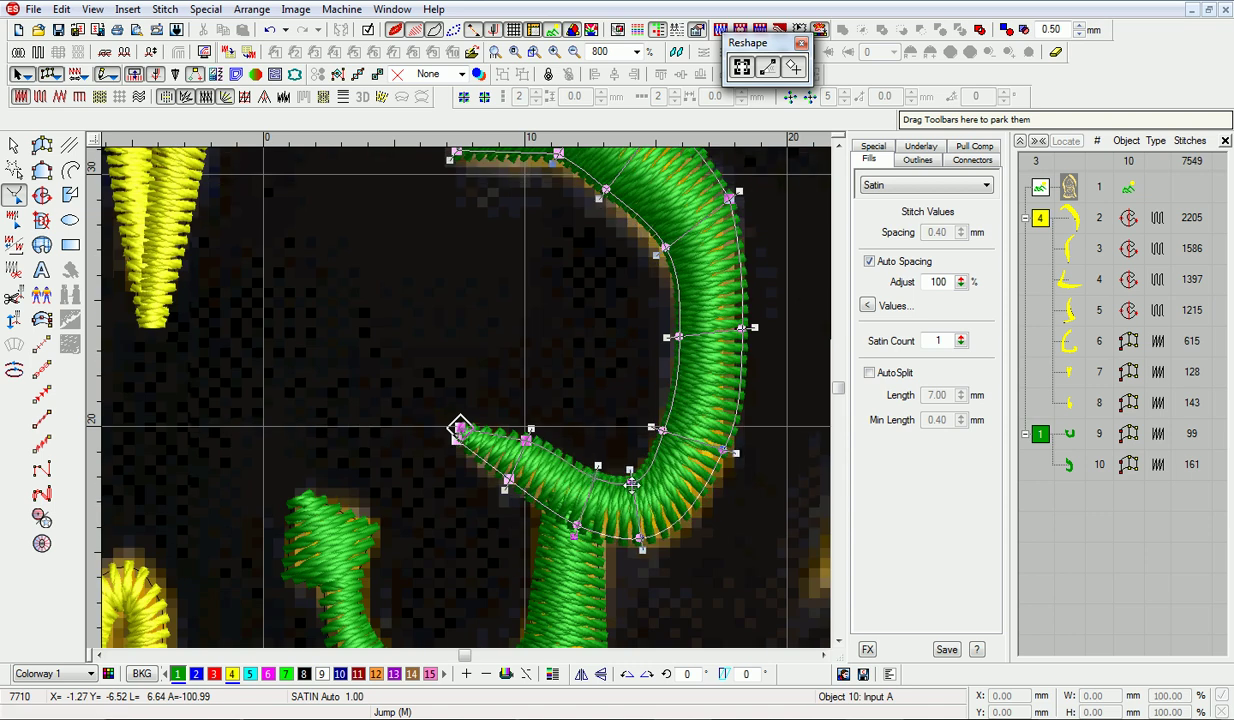
left_click_drag(639, 538, 665, 531)
left_click(679, 381)
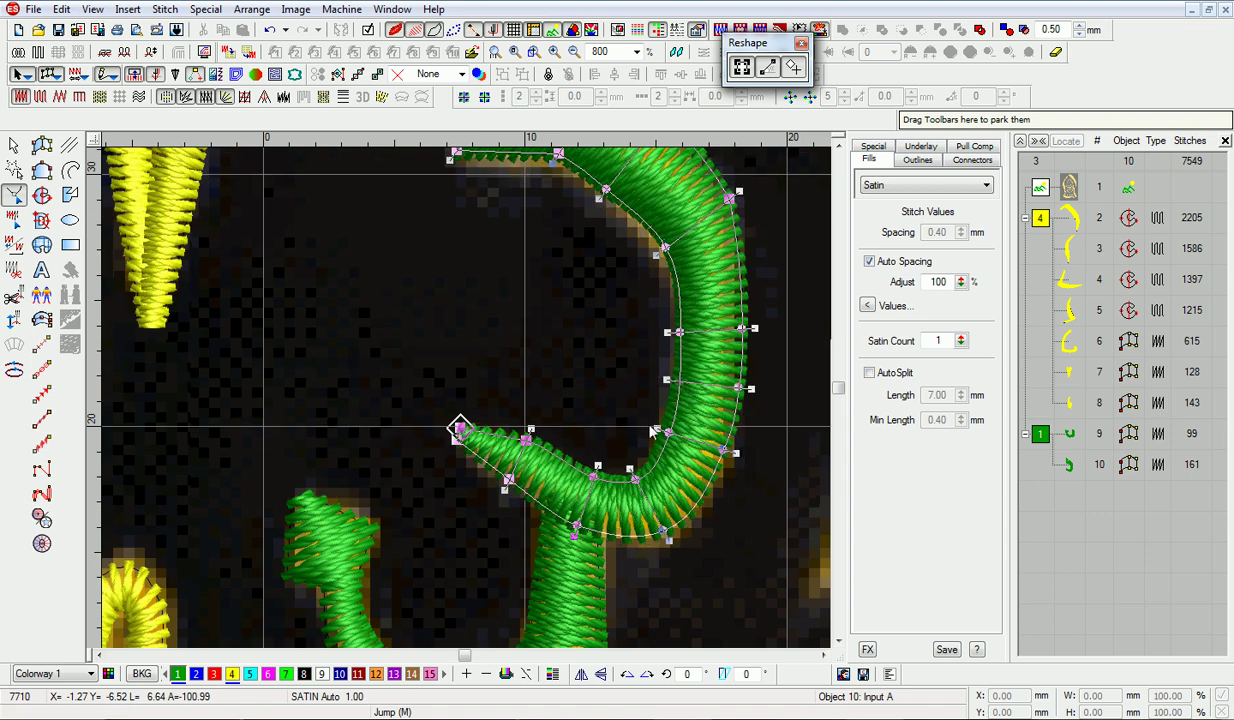
key("shift+z")
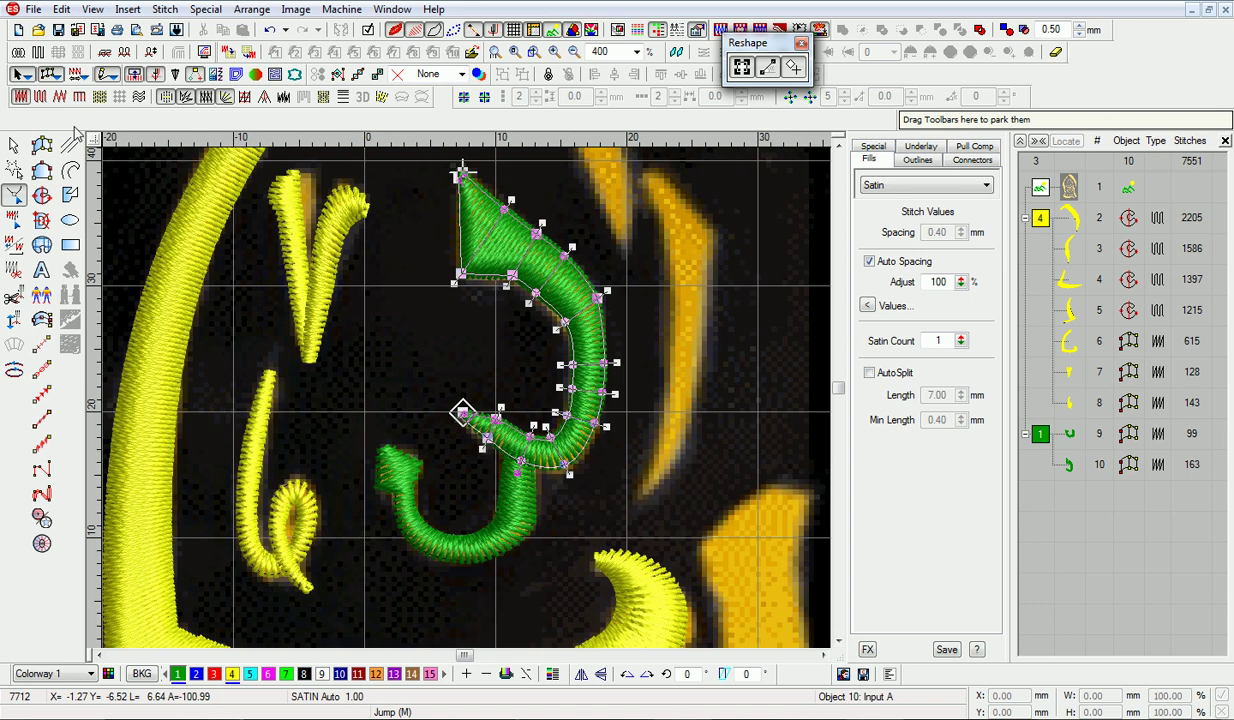
key("0")
Trace the upper tapered stroke beside the arrow tip as a satin column from its blunt head down to the point.
scroll(492, 398, "up", 4)
key("a")
left_click(480, 328)
left_click(494, 256)
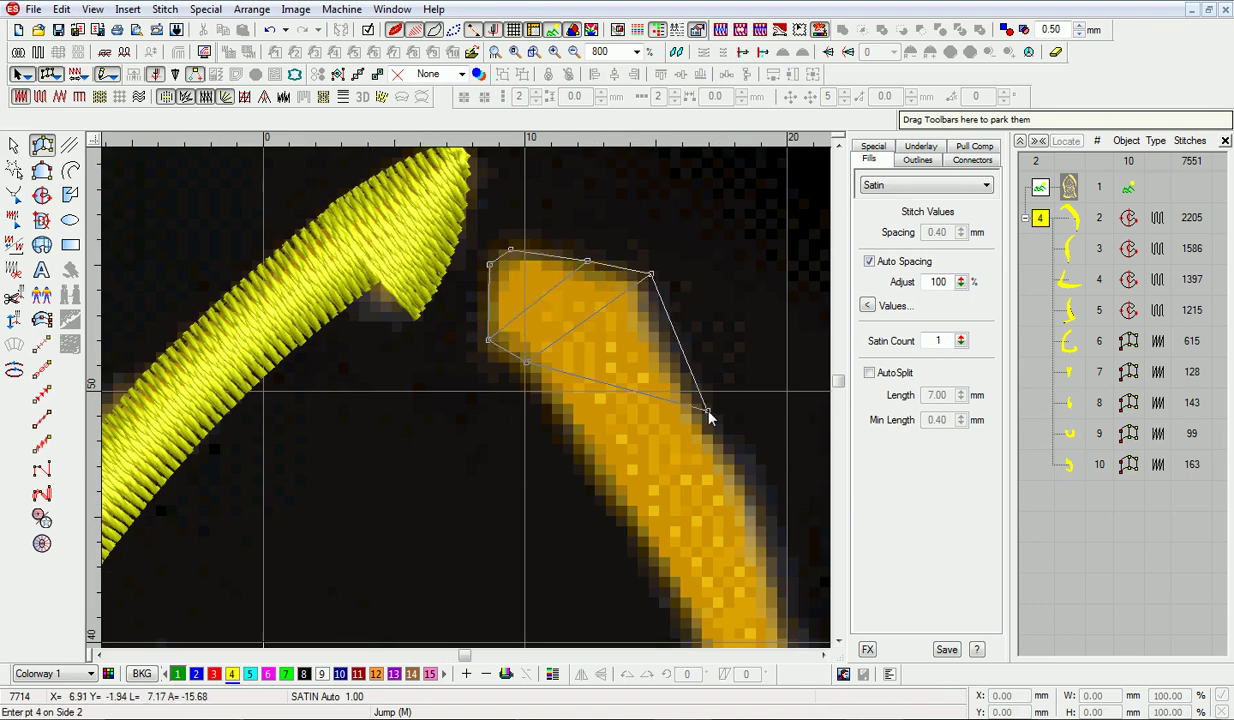
left_click(532, 497)
left_click(639, 334)
key("Return")
Reshape the upper tapered stroke's outline and recolour it with yellow colour 4.
key("h")
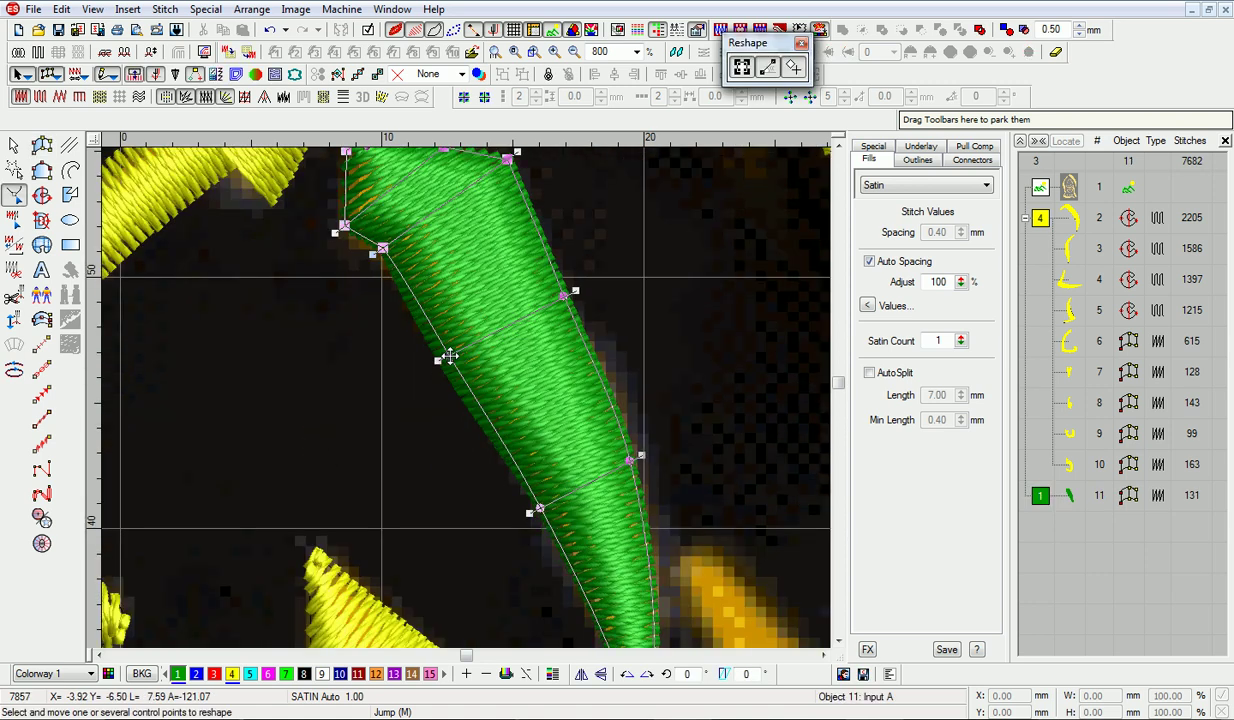
key("shift+z")
key("Escape")
left_click(214, 674)
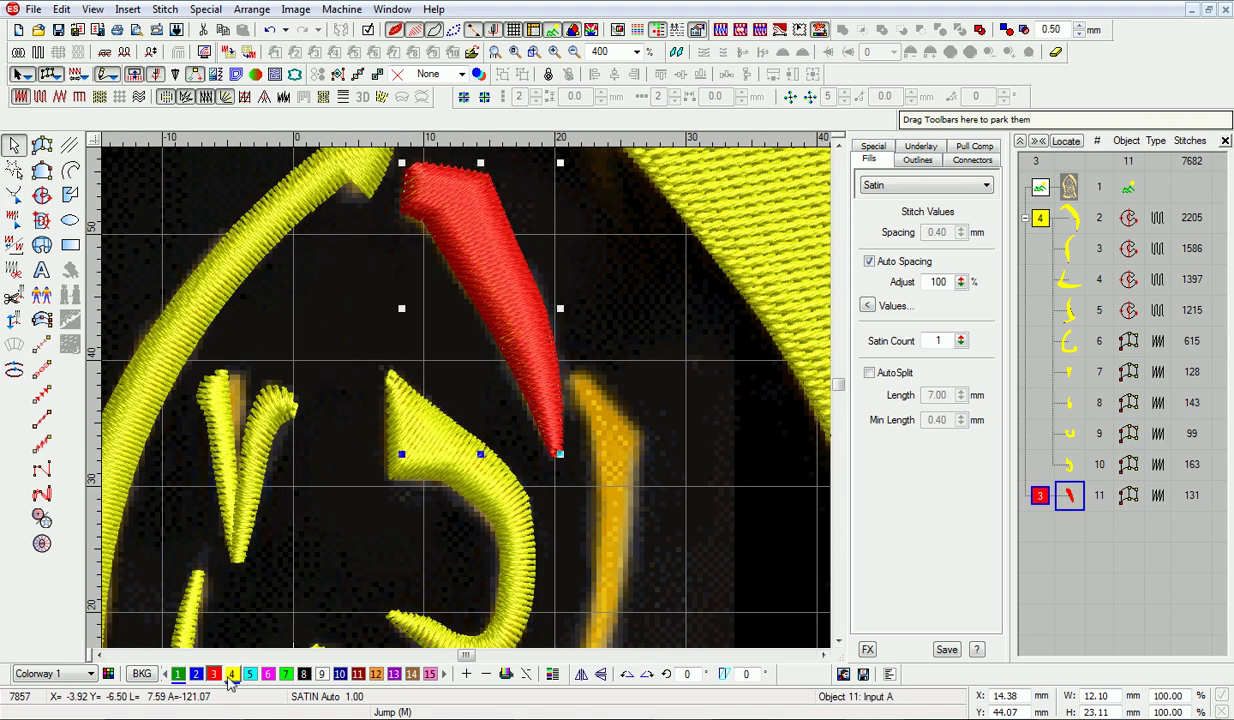
left_click(232, 674)
Trace the slender stroke right of the curved letter as a satin column down to its lower tip and generate it.
scroll(237, 185, "up", 2)
key("a")
left_click(440, 377)
left_click(506, 385)
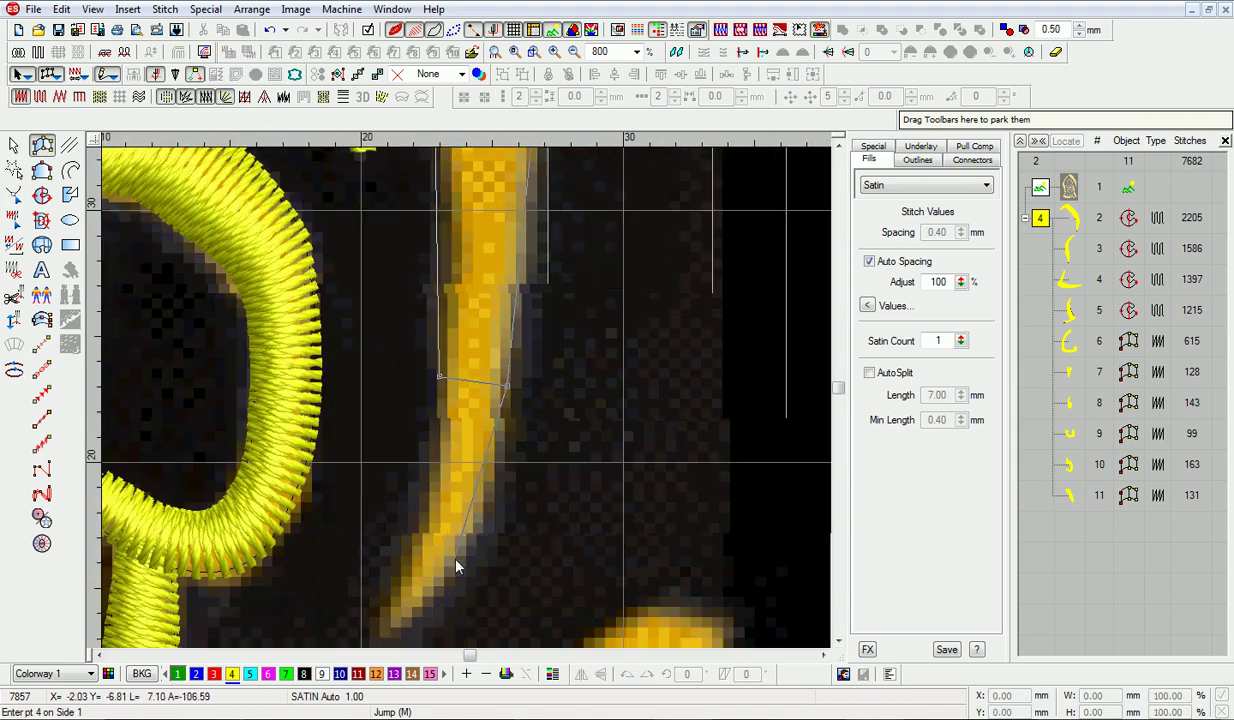
left_click(413, 529)
key("Return")
Reshape the slender stroke's control points so its edges follow the artwork.
key("h")
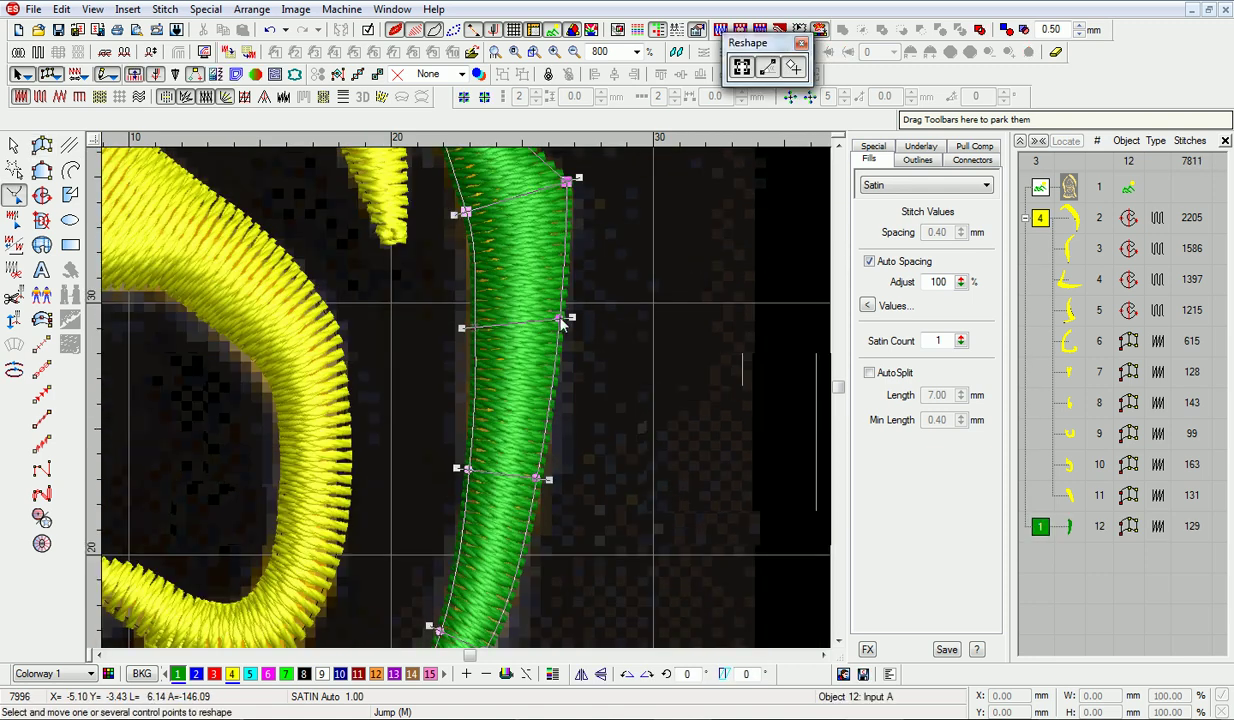
scroll(561, 320, "down", 3)
scroll(504, 350, "up", 2)
key("Escape")
Trace the long thick stroke at the calligraphy's right edge as a satin column from its slanted head to the thin lower tip.
key("a")
left_click(585, 286)
left_click(623, 299)
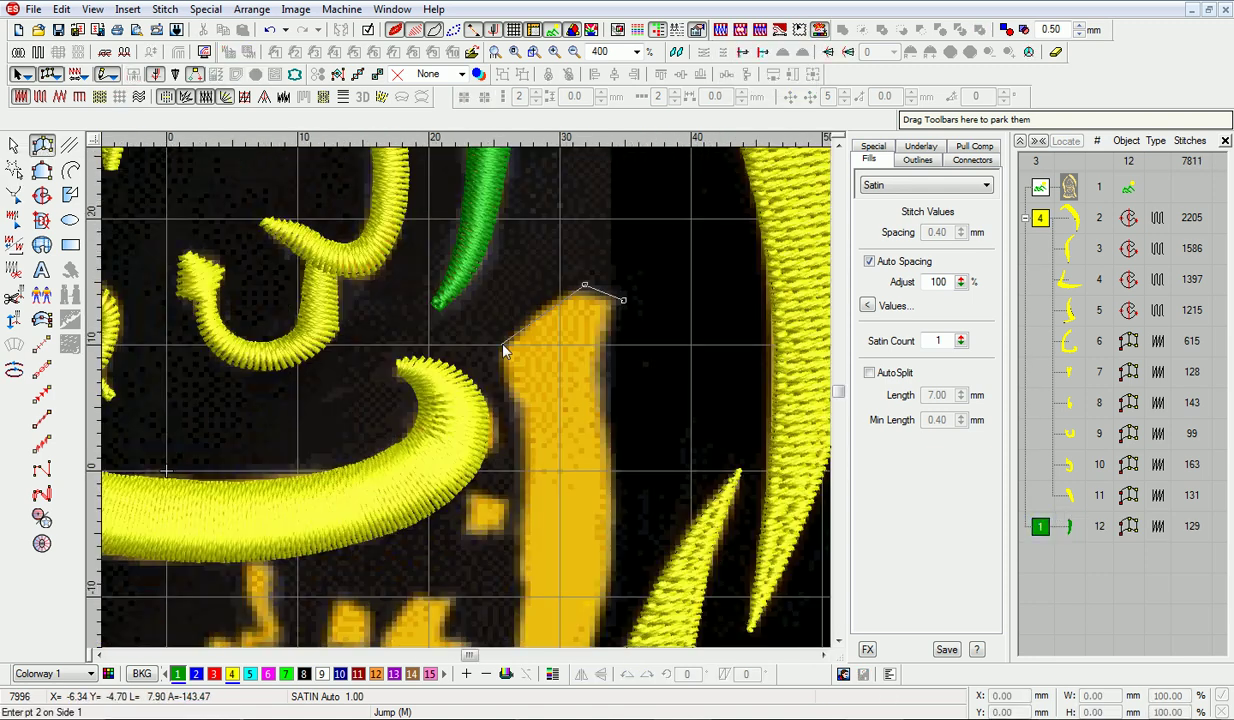
left_click(603, 414)
left_click(551, 544)
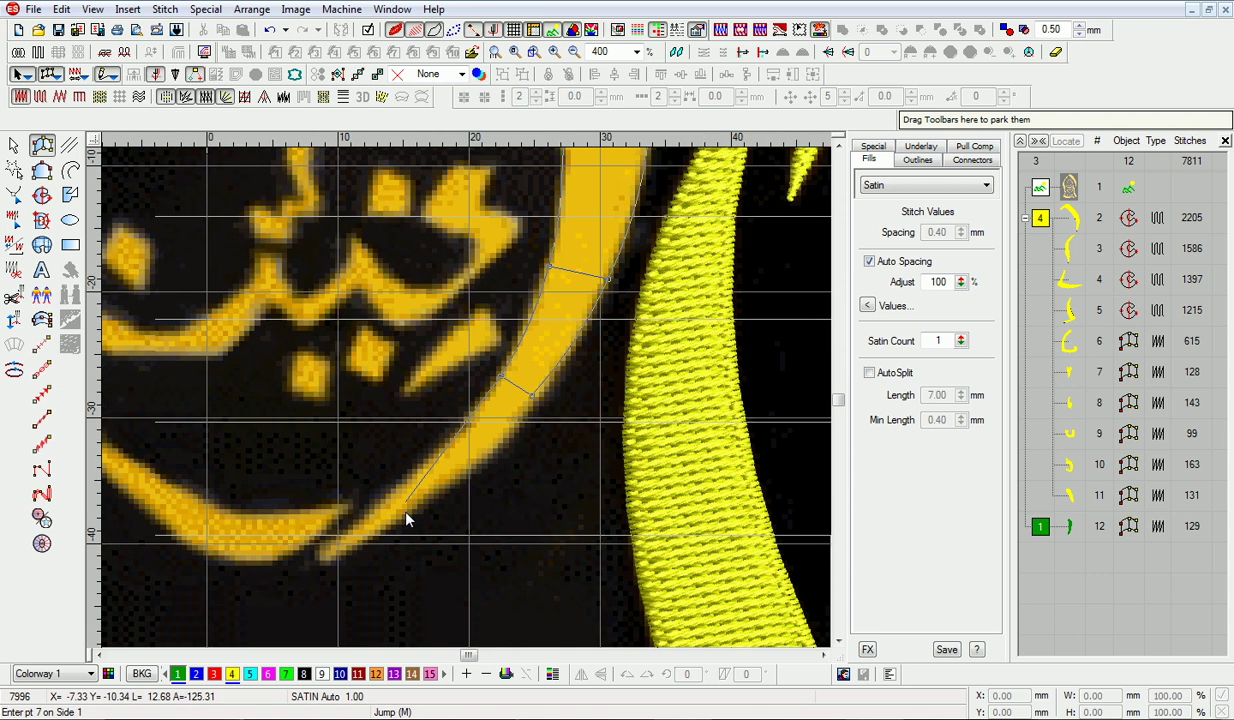
key("Return")
Complete the long thick stroke's satin column, reshape its edges to follow the artwork, and recolour it with yellow colour 4.
scroll(333, 570, "down", 1)
key("d")
key("h")
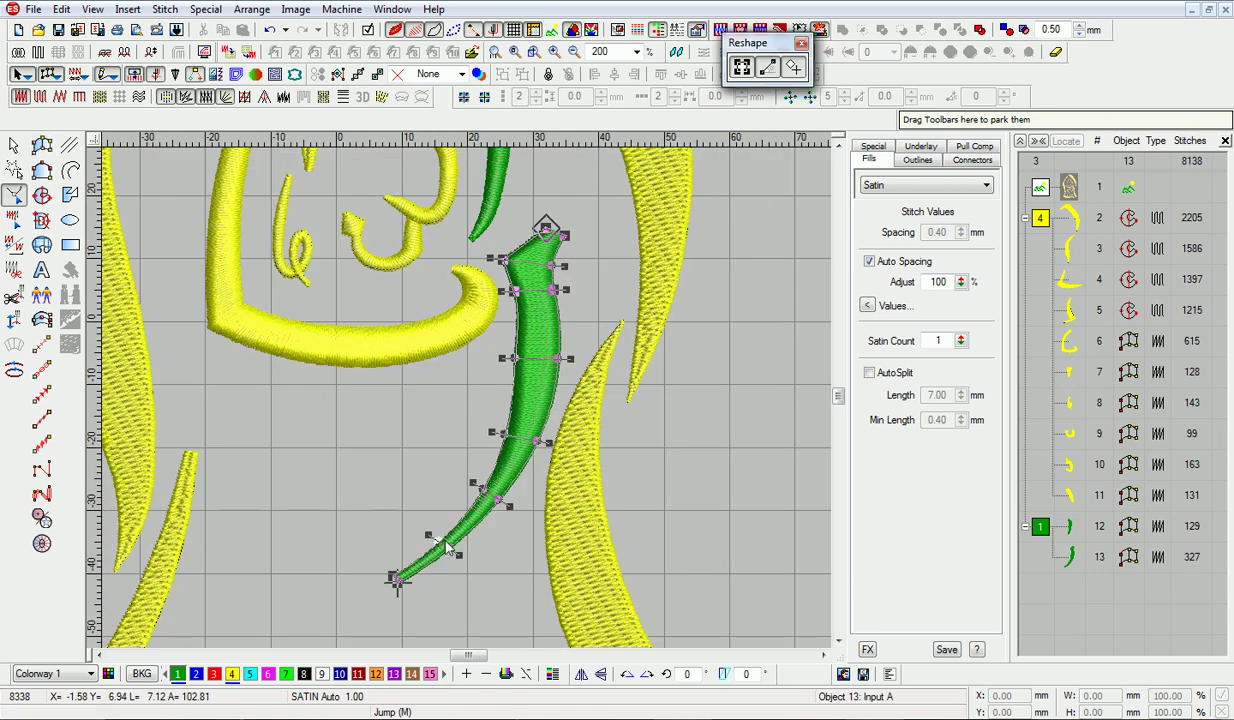
left_click_drag(447, 547, 439, 538)
scroll(400, 543, "up", 1)
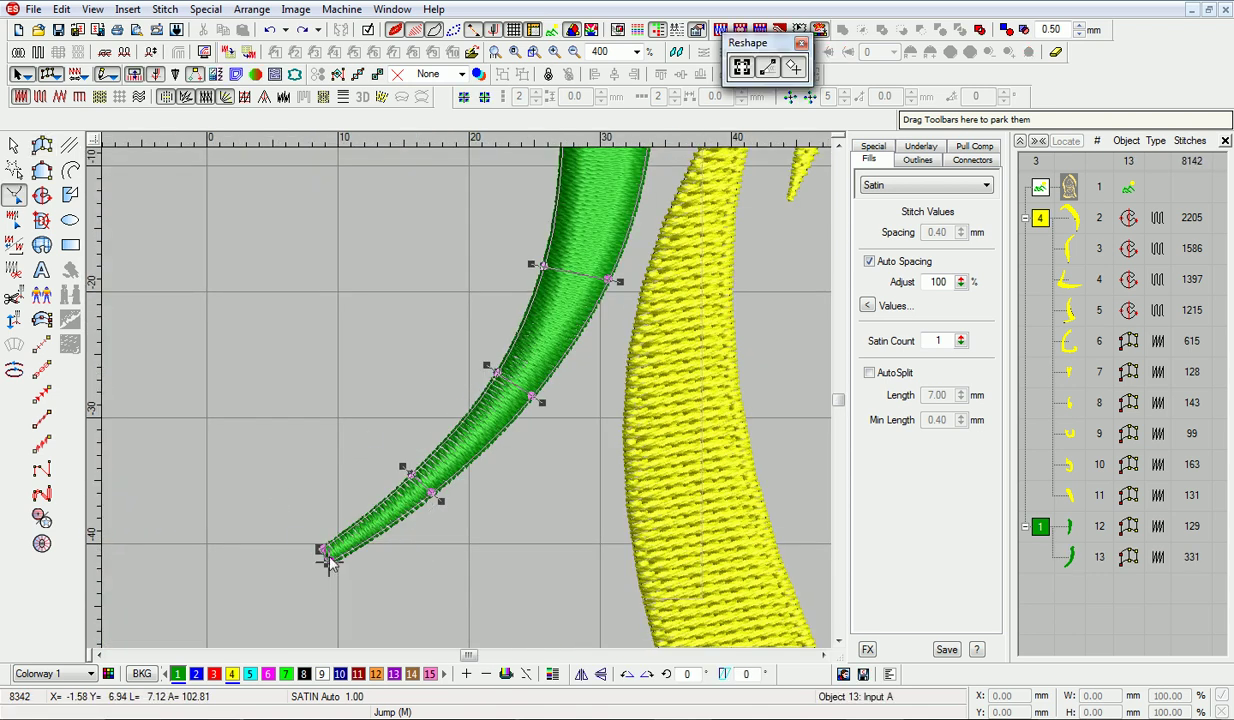
scroll(510, 519, "up", 1)
scroll(400, 560, "down", 1)
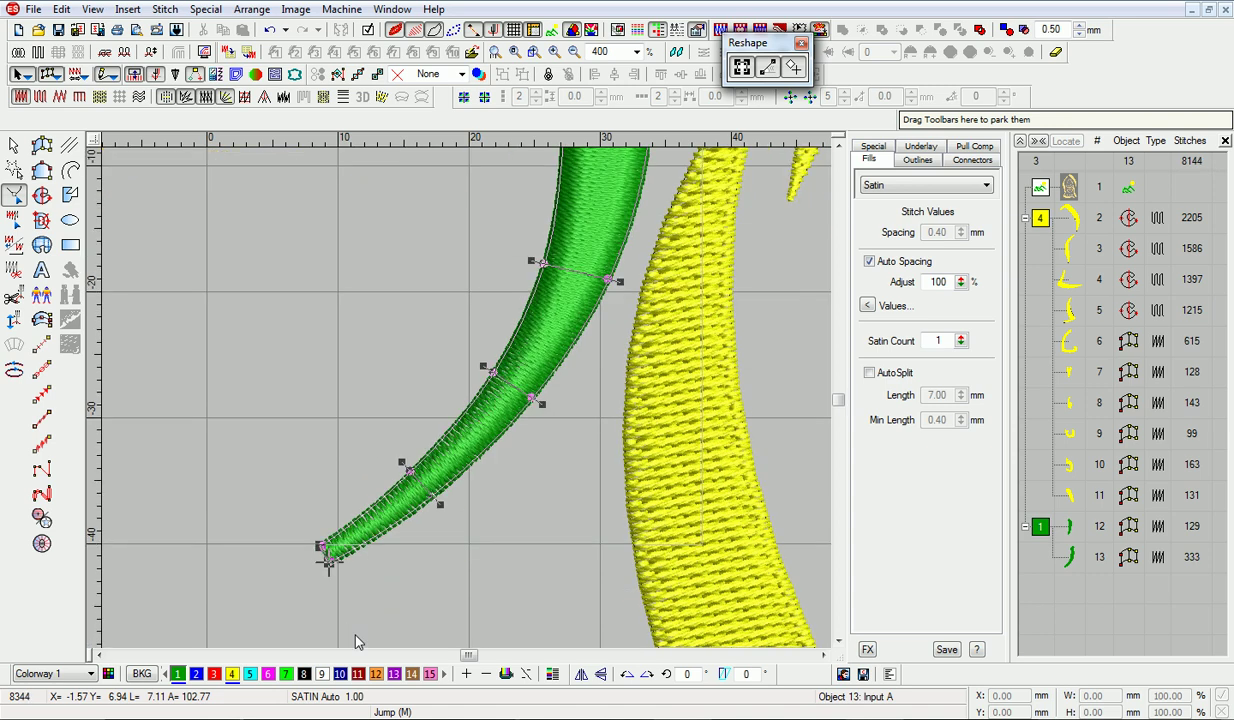
scroll(558, 416, "up", 1)
scroll(558, 416, "up", 2)
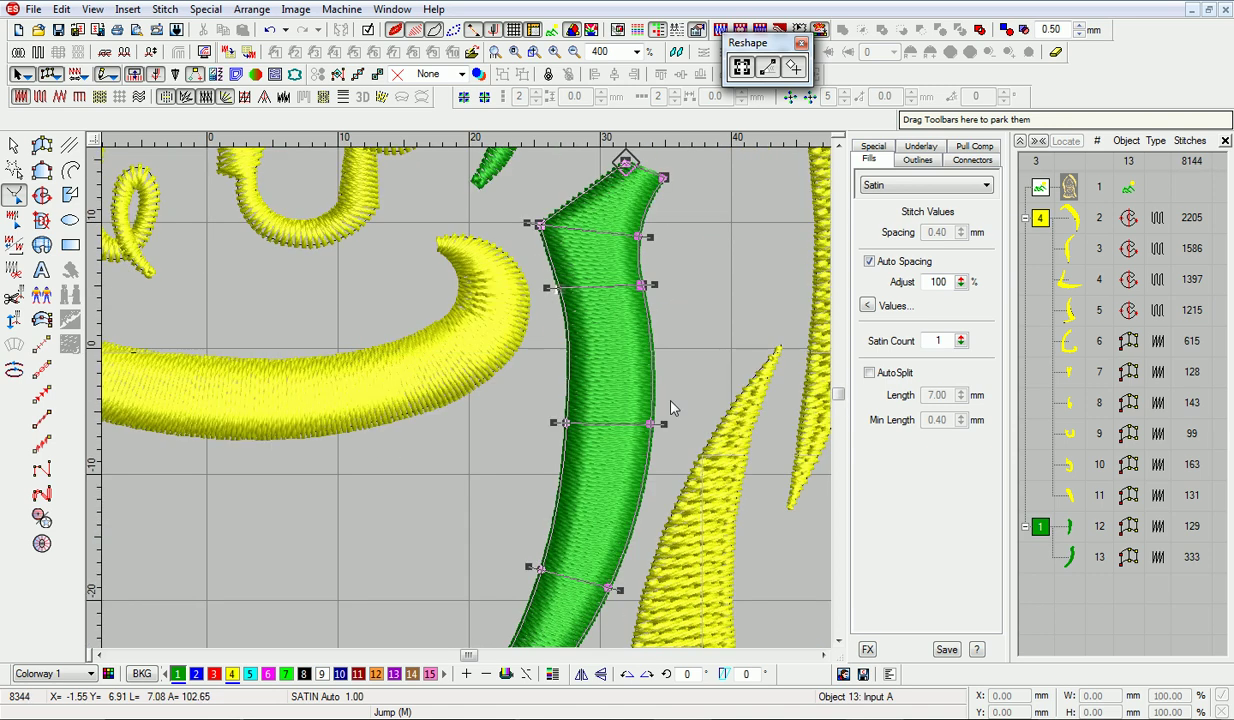
scroll(620, 275, "up", 1)
scroll(708, 317, "down", 3)
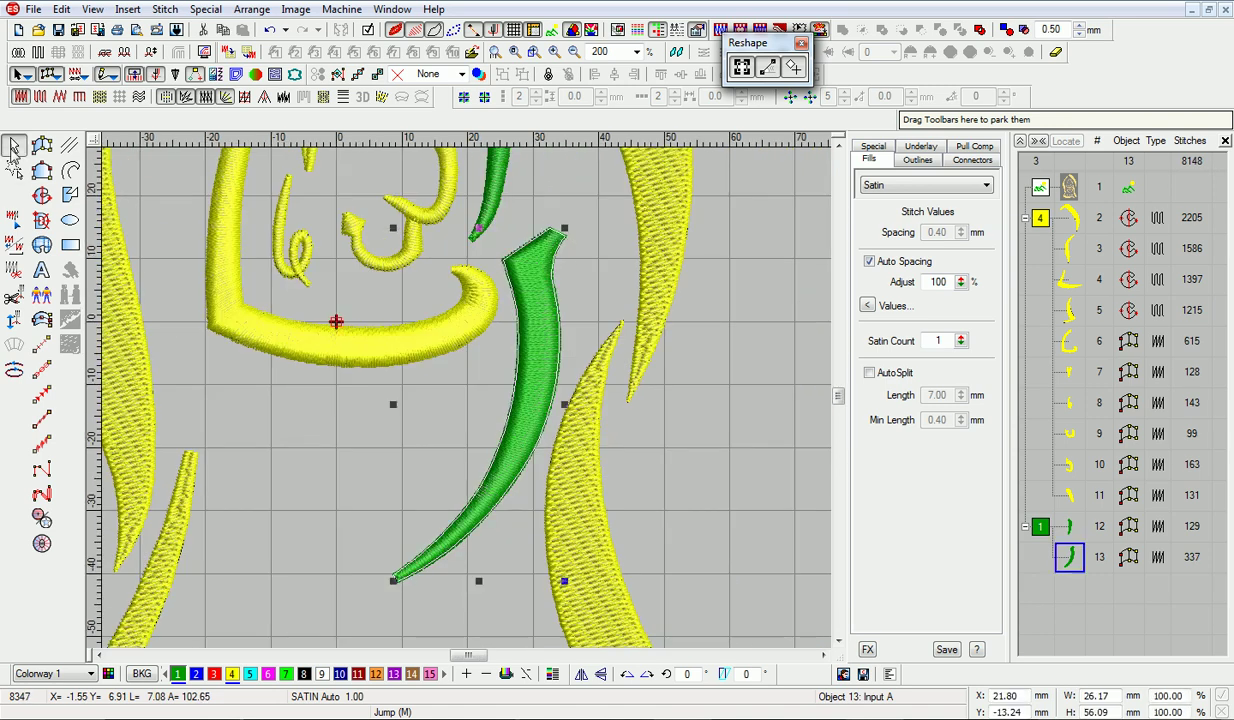
scroll(550, 395, "up", 3)
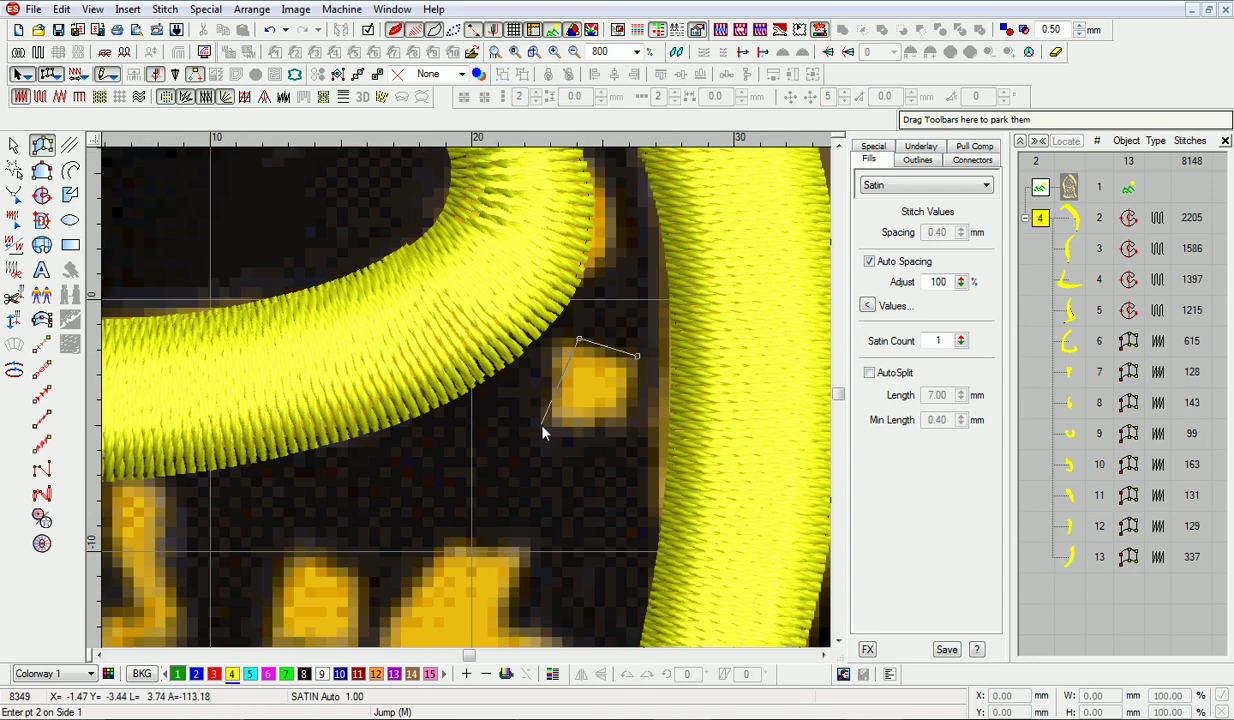
Trace the small square dot between the curved letter and the long thick stroke as a satin column and generate it.
key("c")
left_click(568, 343)
left_click(625, 355)
left_click(551, 365)
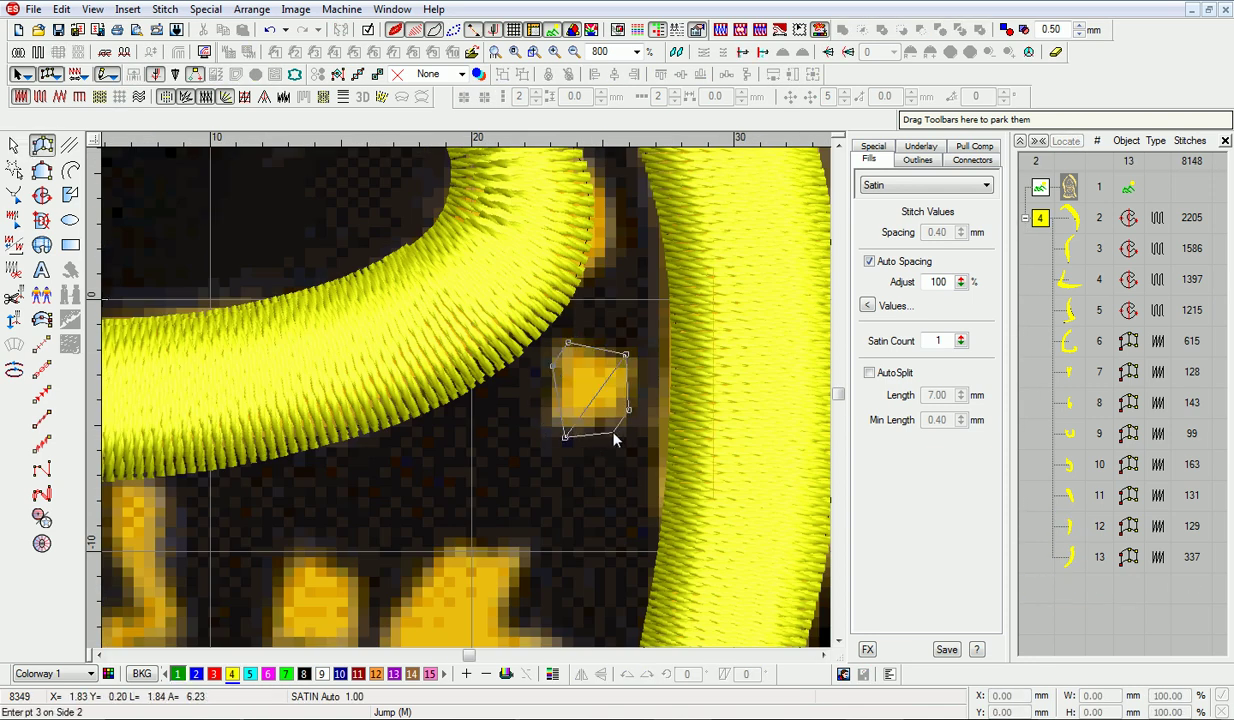
left_click(616, 434)
key("Return")
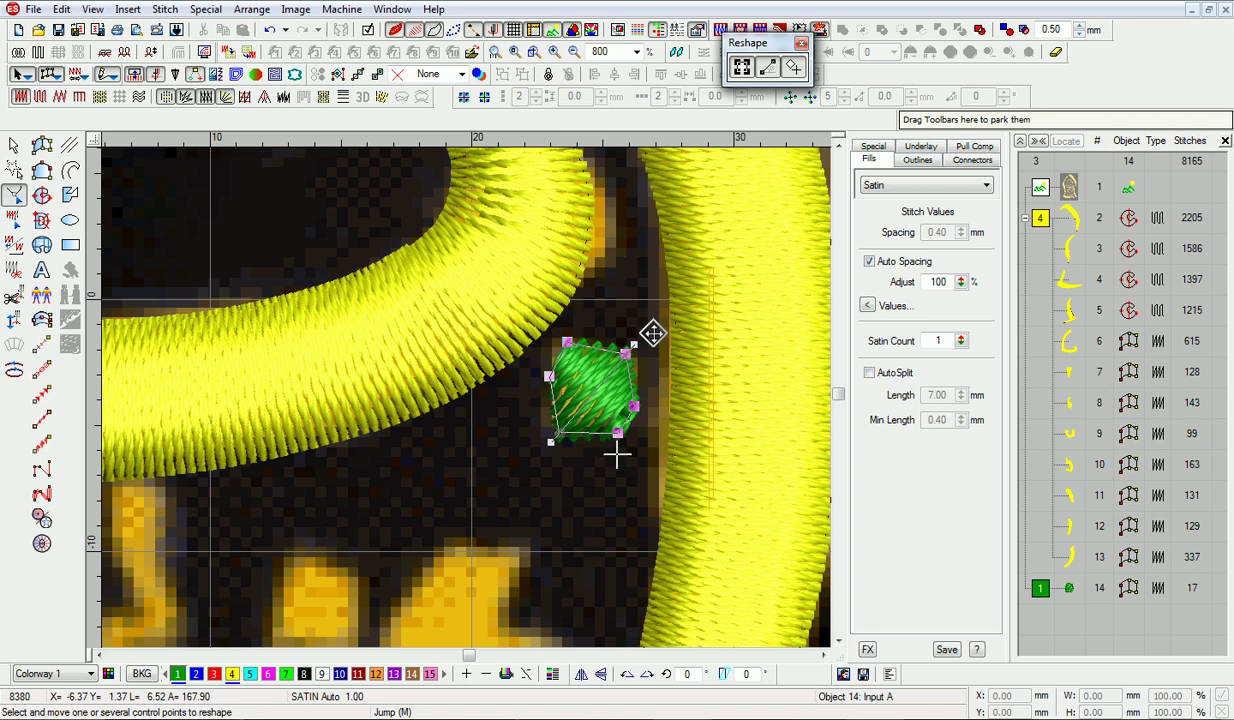
scroll(476, 328, "down", 3)
Try to trace the S-shaped letter and its curved tail as one satin column, adjust its bend, and delete it.
key("c")
scroll(476, 357, "up", 3)
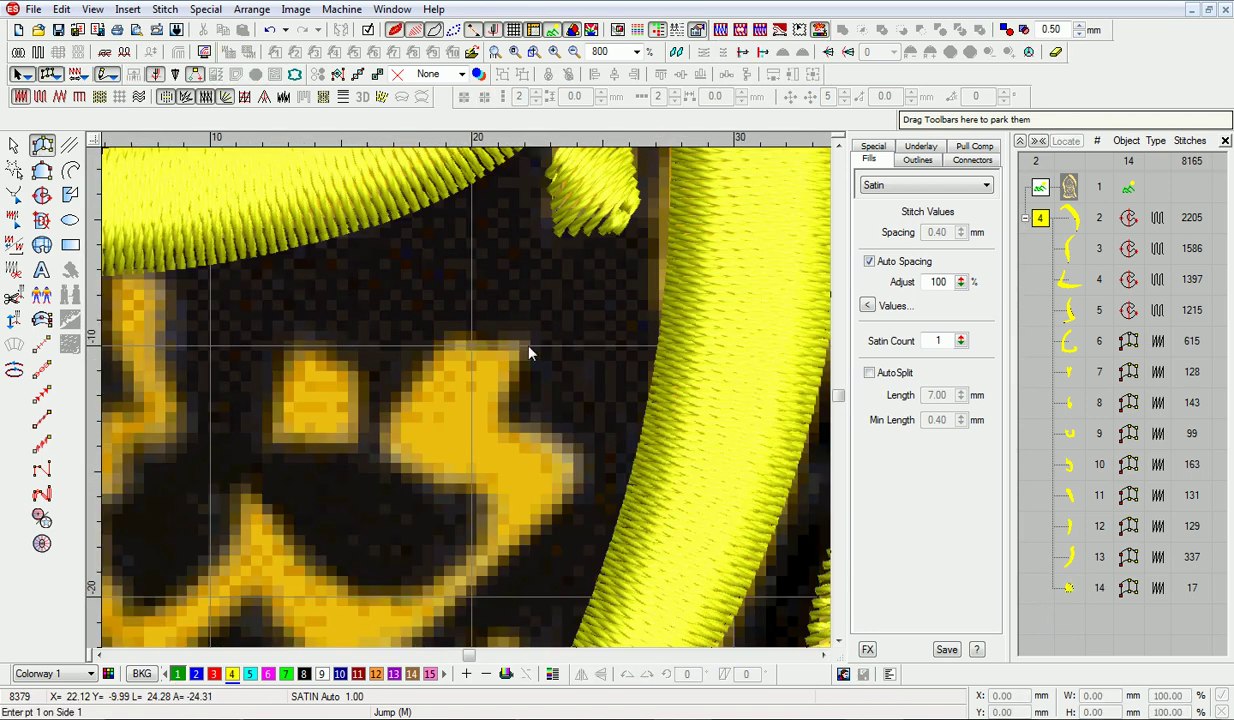
left_click(487, 515)
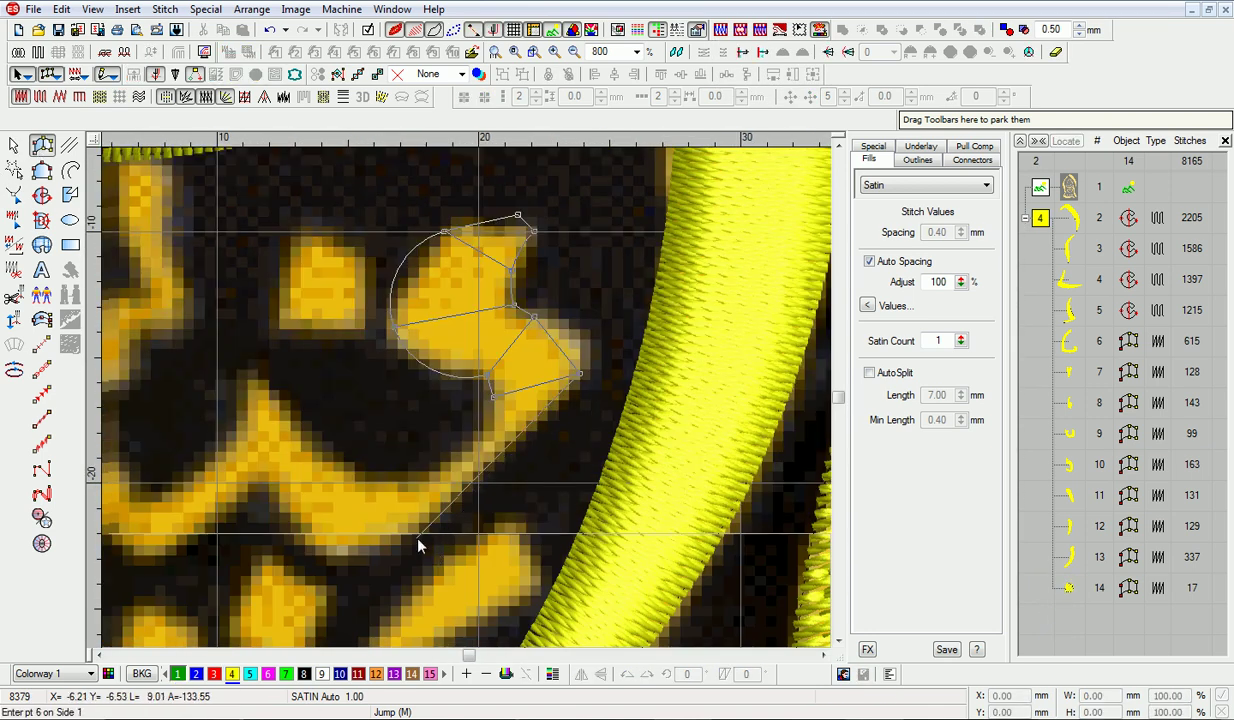
left_click(253, 379)
key("Return")
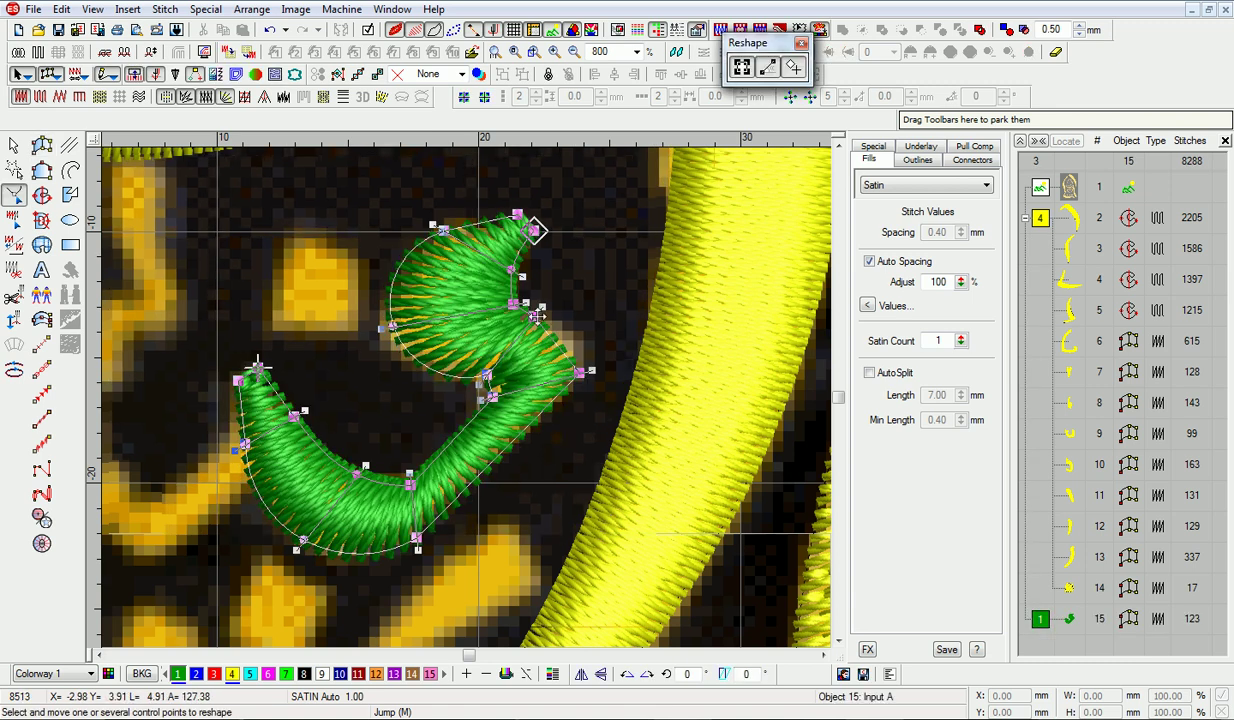
left_click_drag(487, 383, 520, 319)
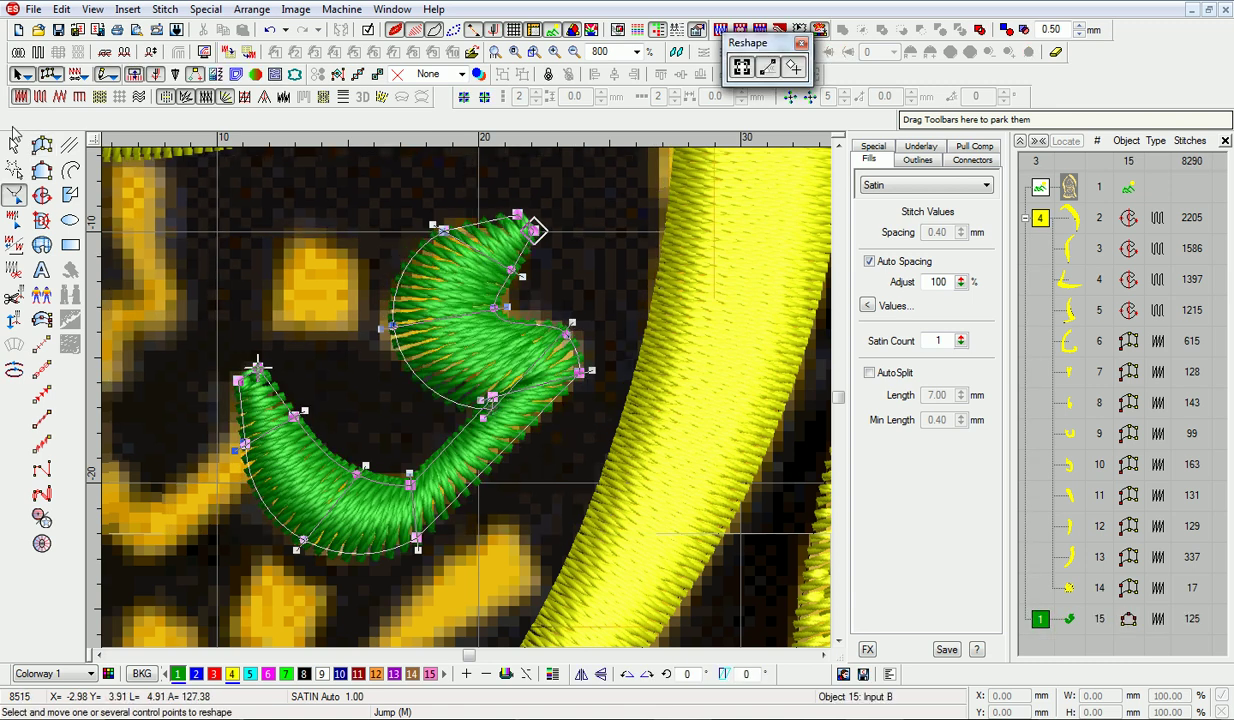
key("Delete")
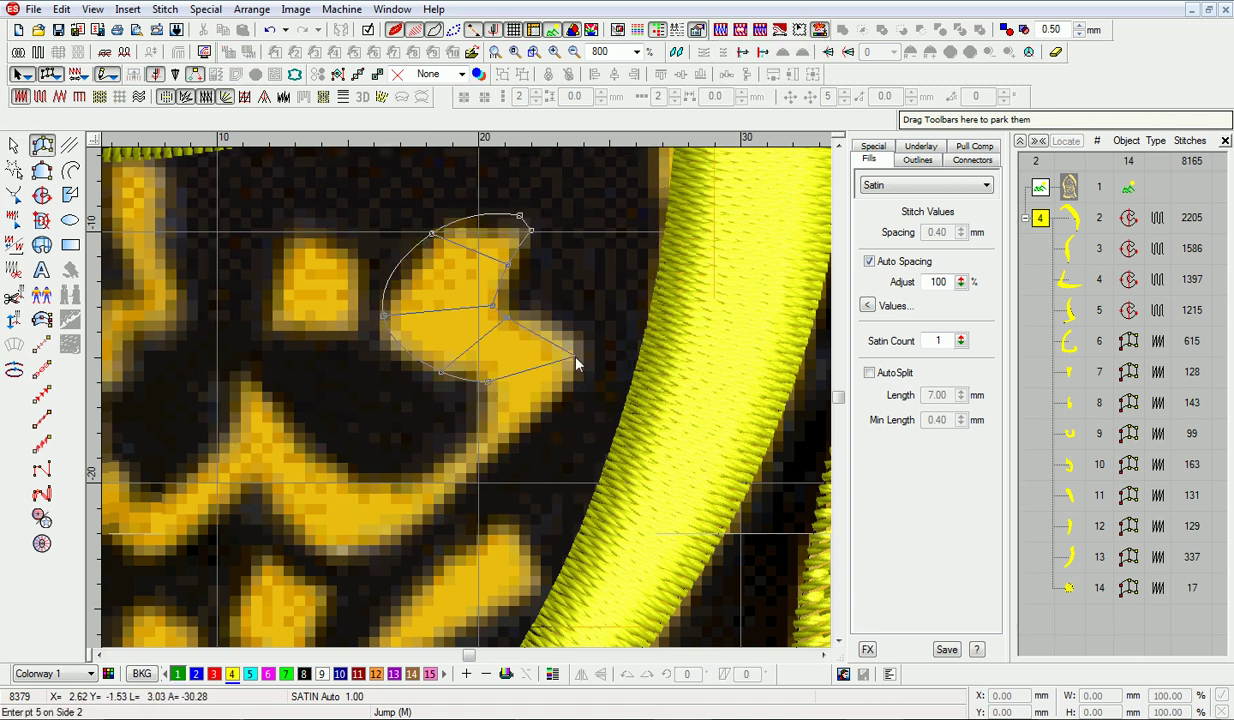
Try a second satin column over the S-shaped letter, moving the control points around its middle bend.
key("Return")
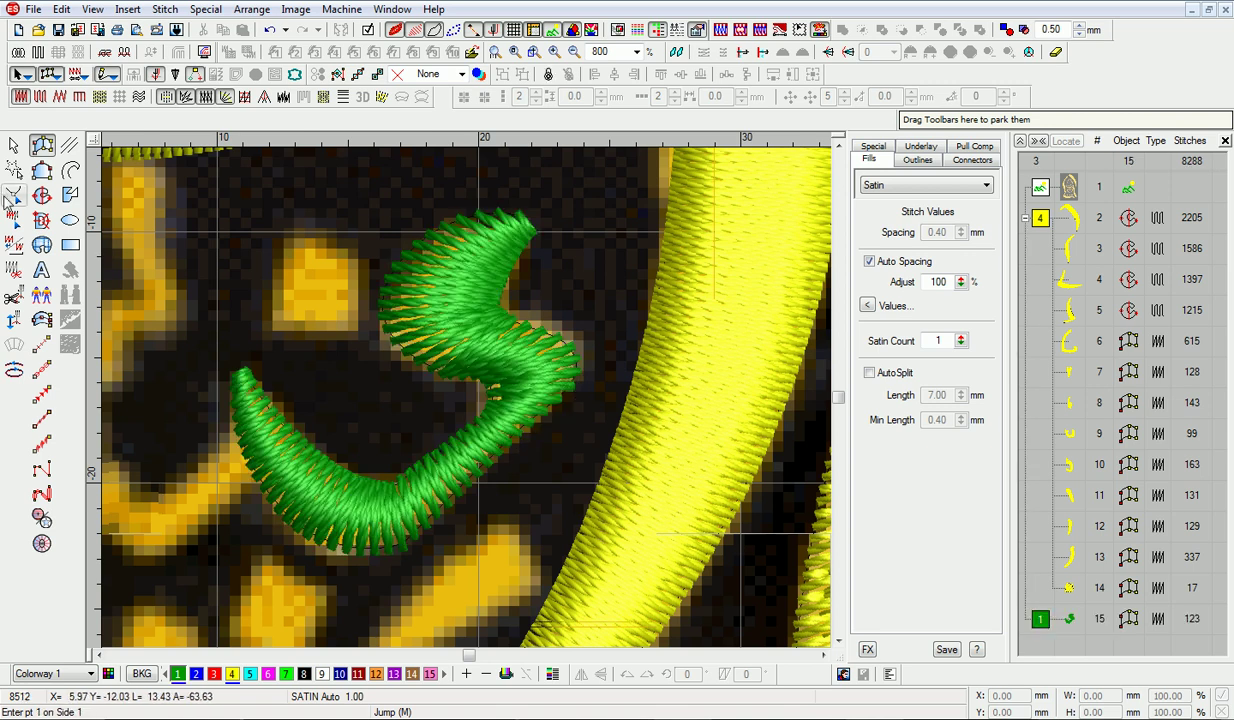
key("h")
key("z")
mouse_move(600, 346)
left_mouse_down()
mouse_move(580, 376)
mouse_move(597, 362)
left_mouse_up()
left_click_drag(508, 469, 505, 488)
left_click_drag(494, 536, 503, 519)
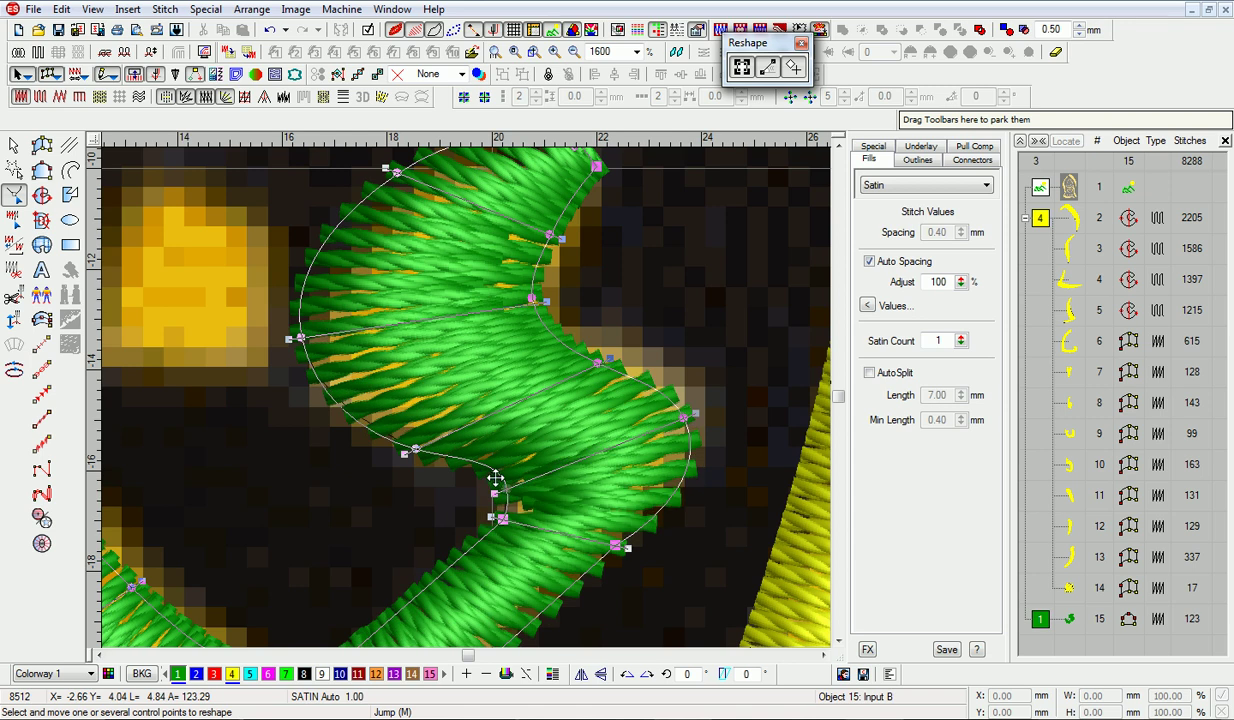
left_click_drag(415, 450, 440, 456)
left_click_drag(299, 338, 315, 366)
left_click_drag(597, 362, 565, 345)
left_click_drag(505, 488, 486, 527)
scroll(486, 527, "down", 3)
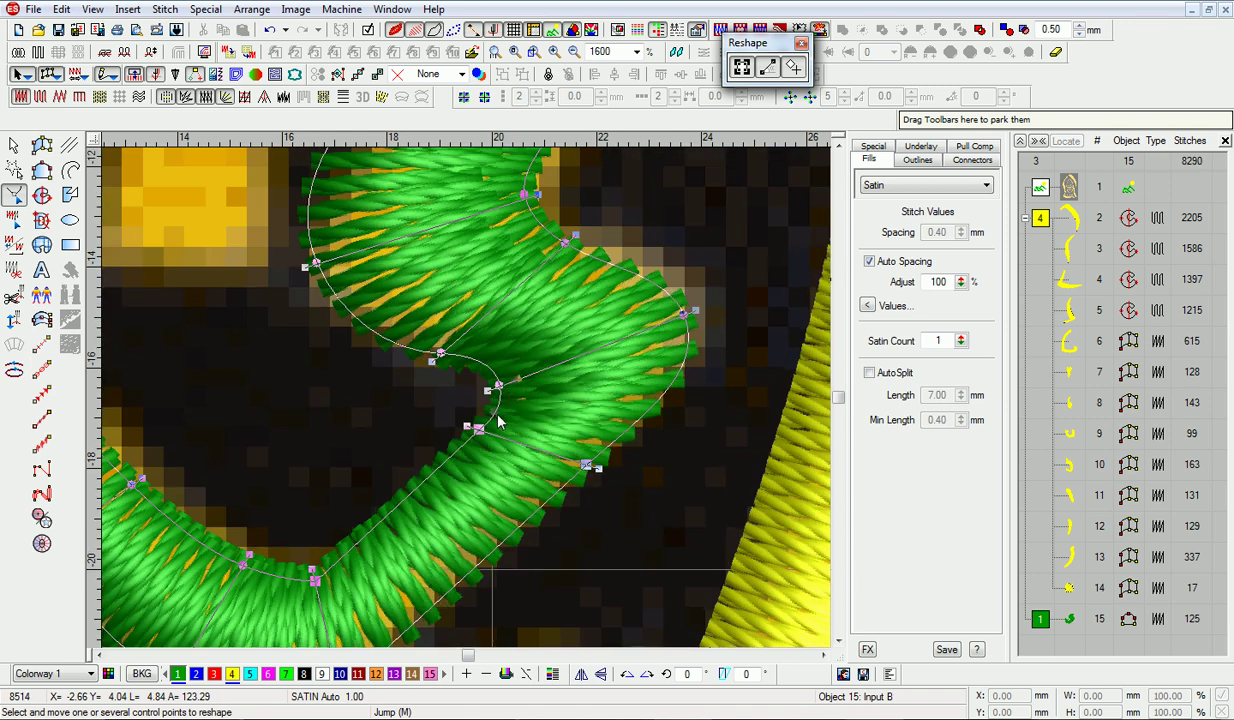
Try to refine the outer bend and stitch angles of the S-shaped letter's column, and delete the object.
left_click_drag(564, 243, 598, 252)
left_click_drag(684, 313, 690, 293)
left_click_drag(586, 465, 625, 437)
left_click_drag(478, 430, 492, 419)
left_click_drag(416, 354, 425, 346)
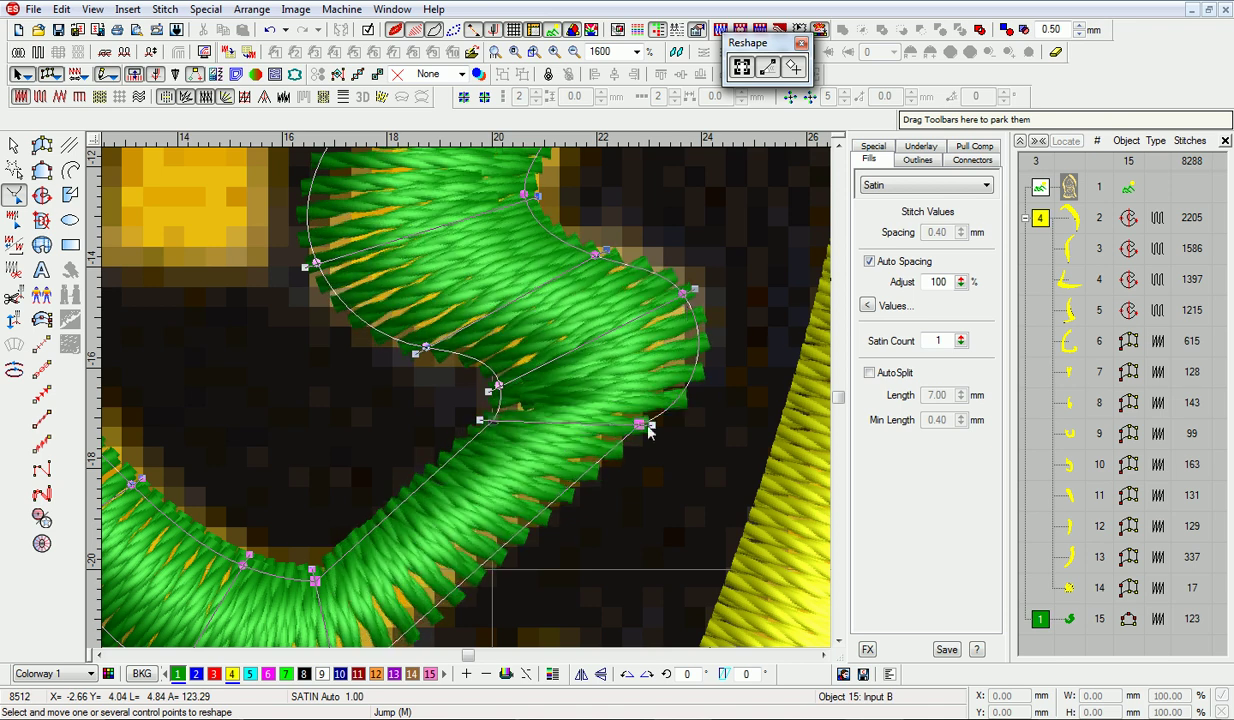
left_click_drag(690, 296, 680, 279)
scroll(560, 300, "up", 3)
left_click_drag(598, 356, 553, 347)
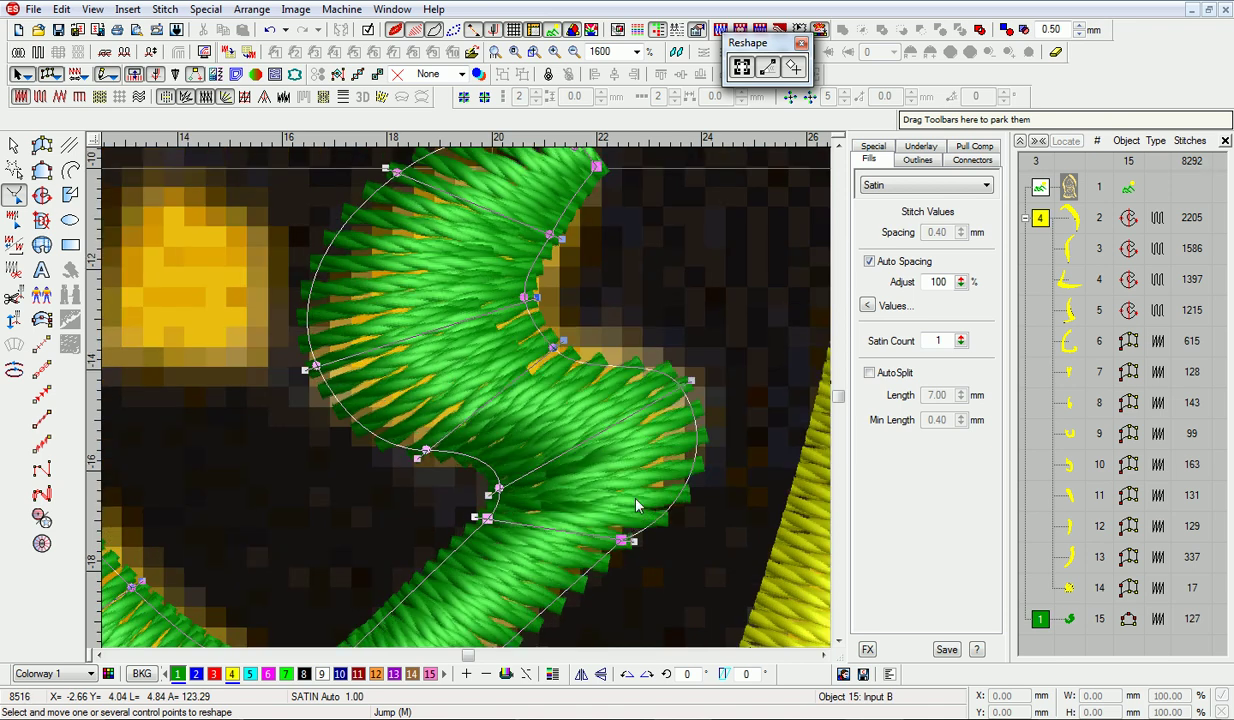
left_click_drag(492, 523, 476, 512)
left_click(41, 145)
key("Delete")
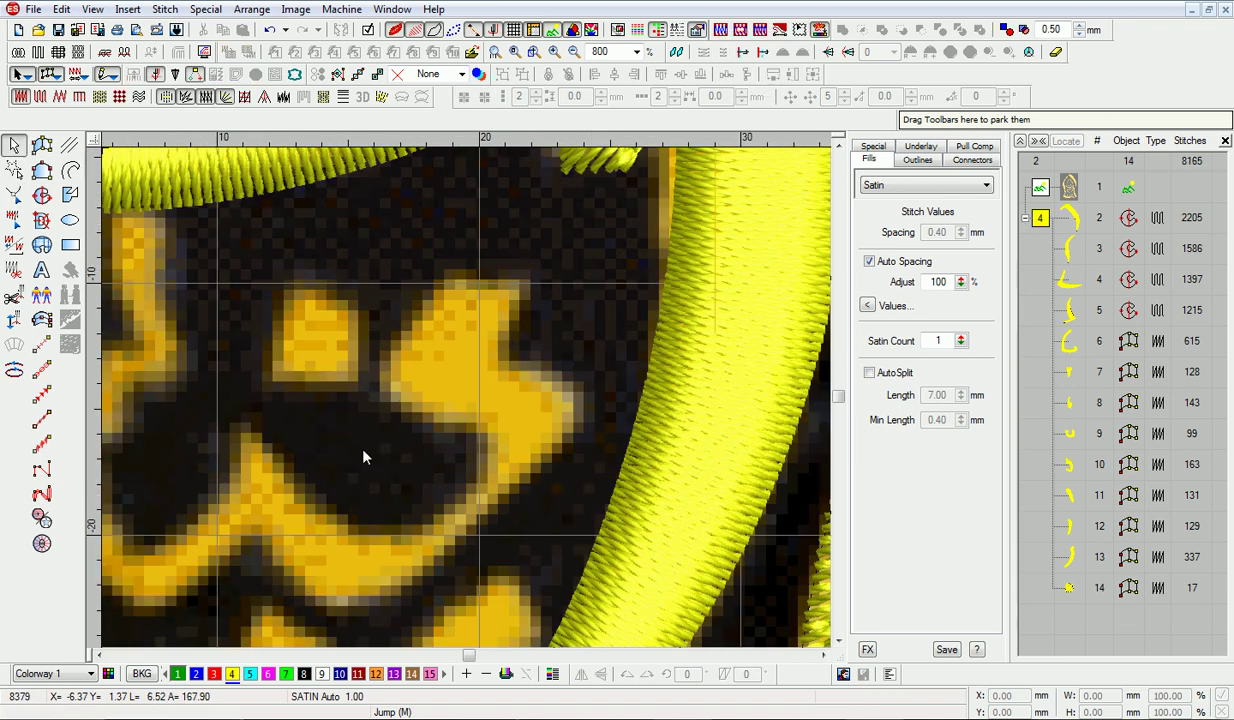
Retrace the S-shaped letter as a satin column from its head through the bends to the tail's tip and generate it.
scroll(561, 424, "down", 3)
left_click(515, 411)
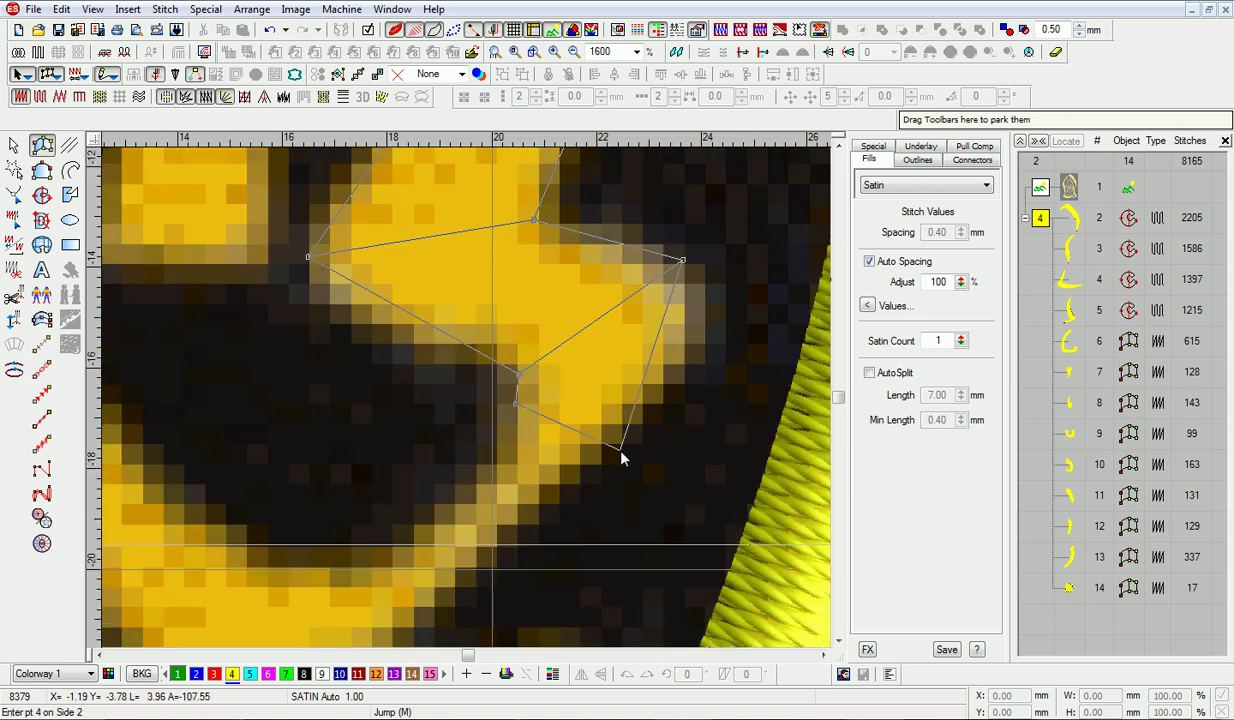
left_click(620, 454)
scroll(413, 487, "down", 3)
scroll(533, 383, "down", 1)
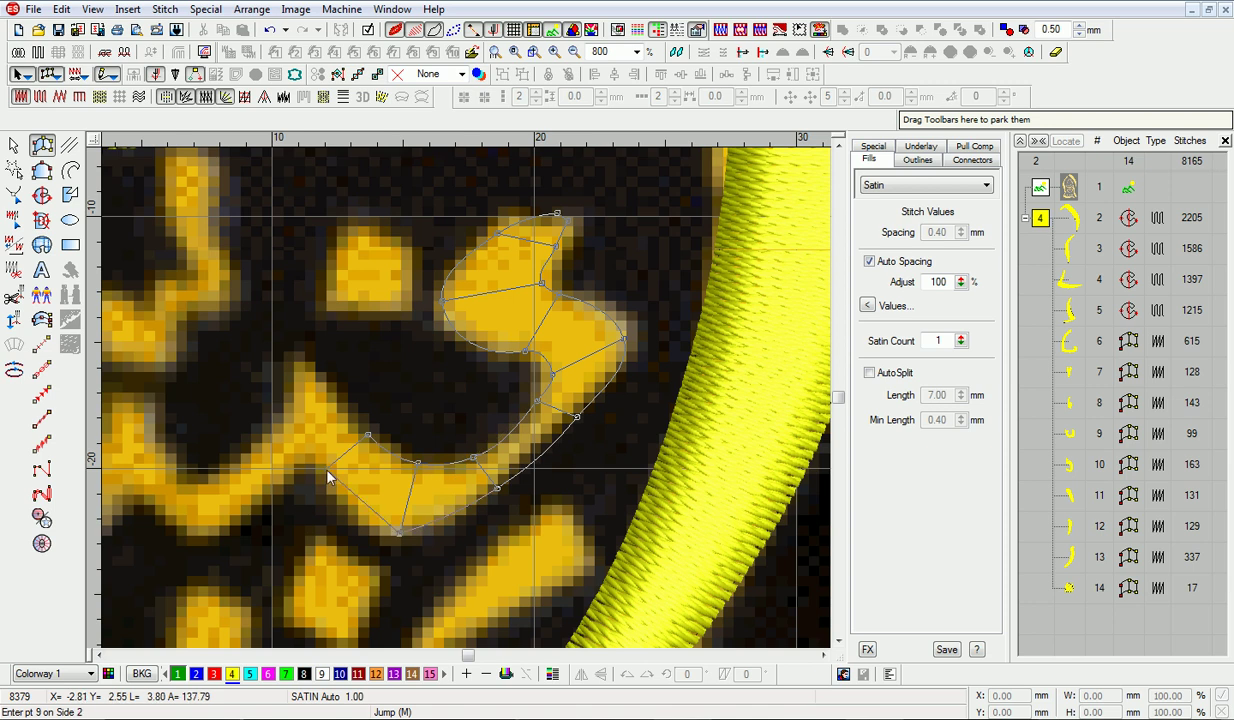
key("Return")
Open the S-shaped letter's control points for reshaping and check its outline against the artwork with the stitches hidden.
scroll(450, 400, "up", 1)
key("h")
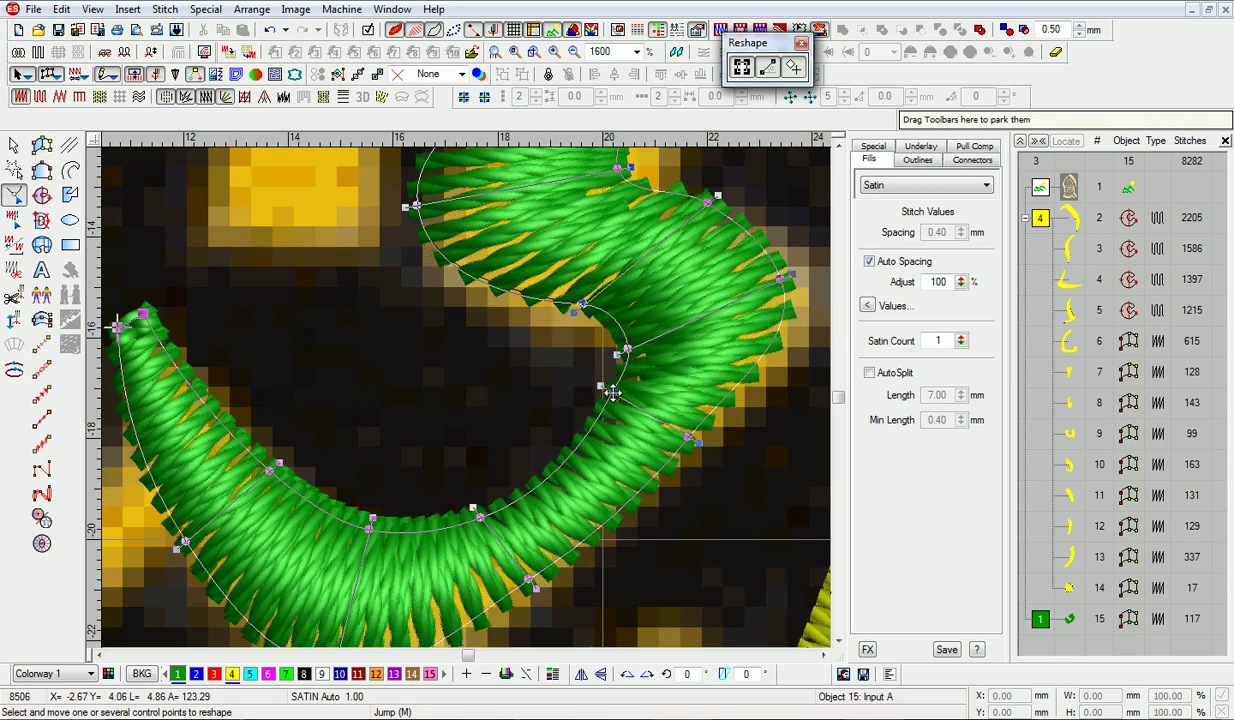
key("s")
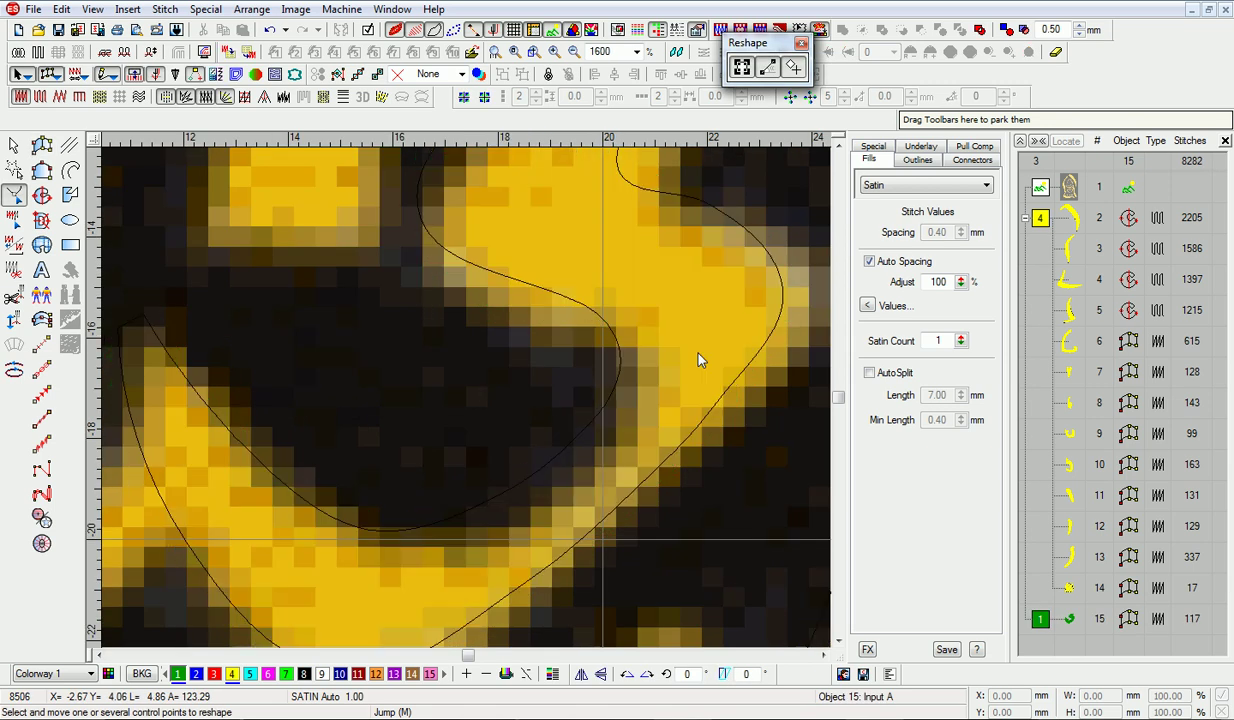
key("s")
scroll(698, 360, "up", 2)
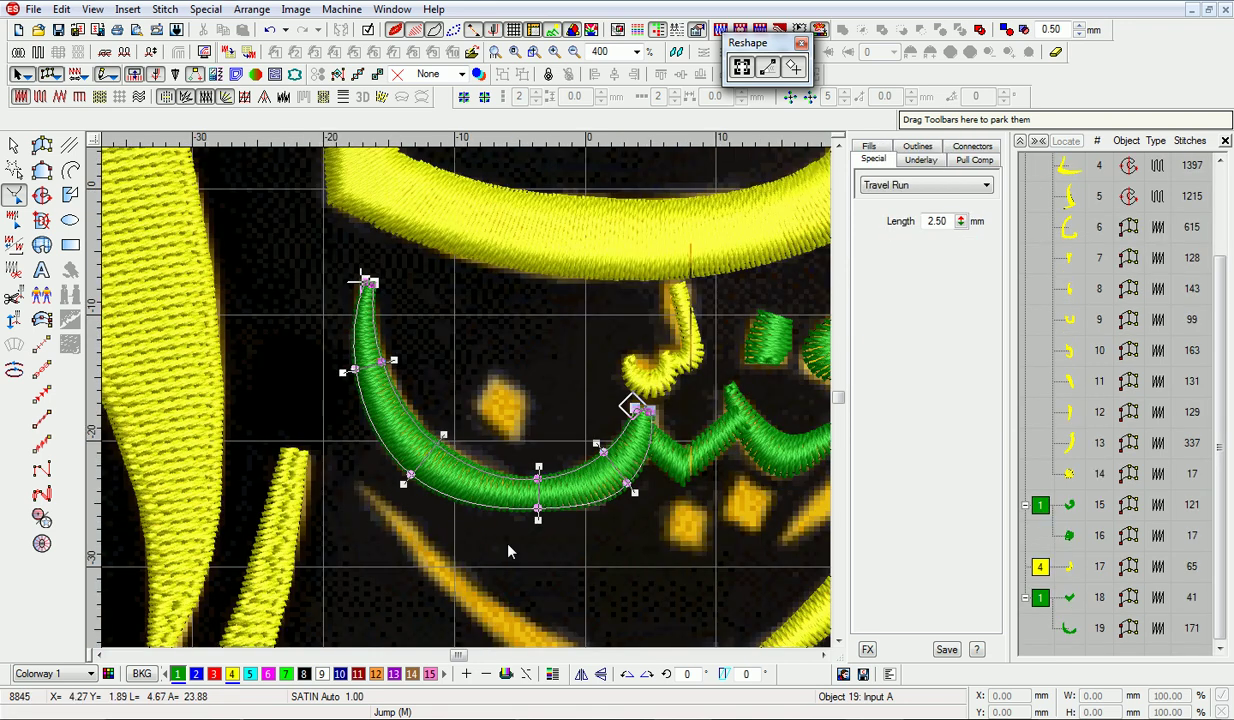
Trace the diamond dot inside the large bowl as a satin column and place copies over the two dots below the zigzag stroke.
key("Escape")
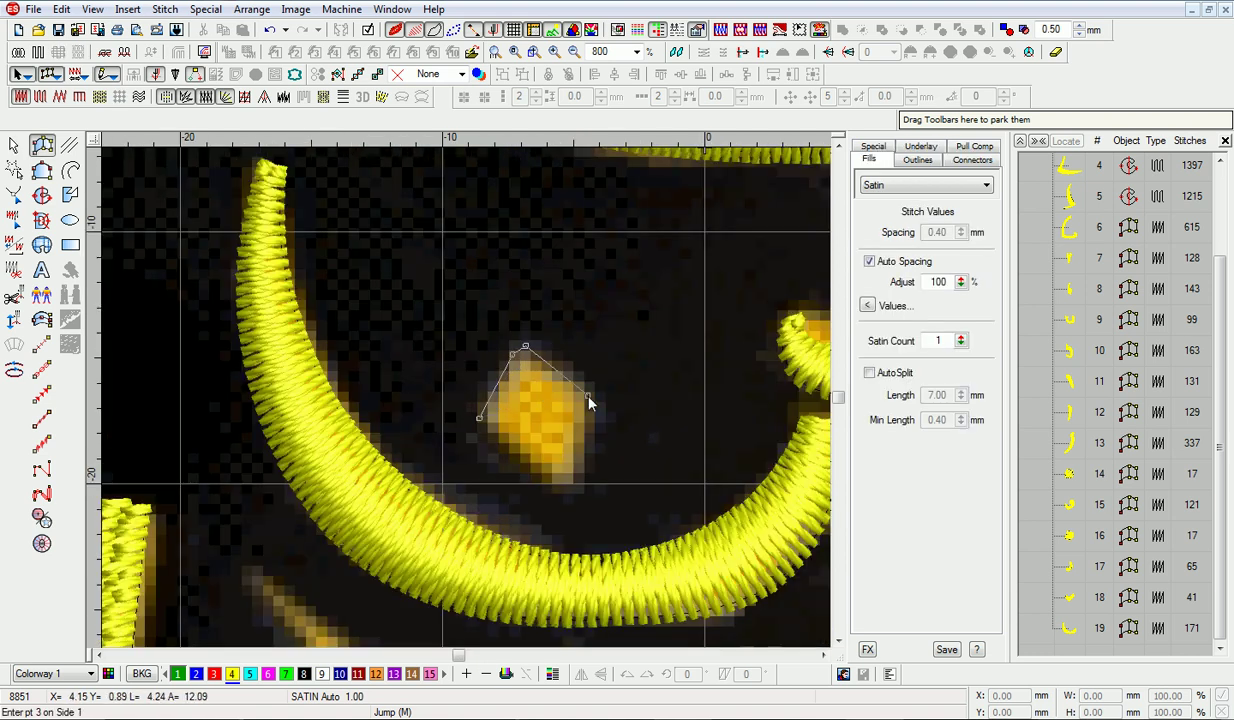
key("Return")
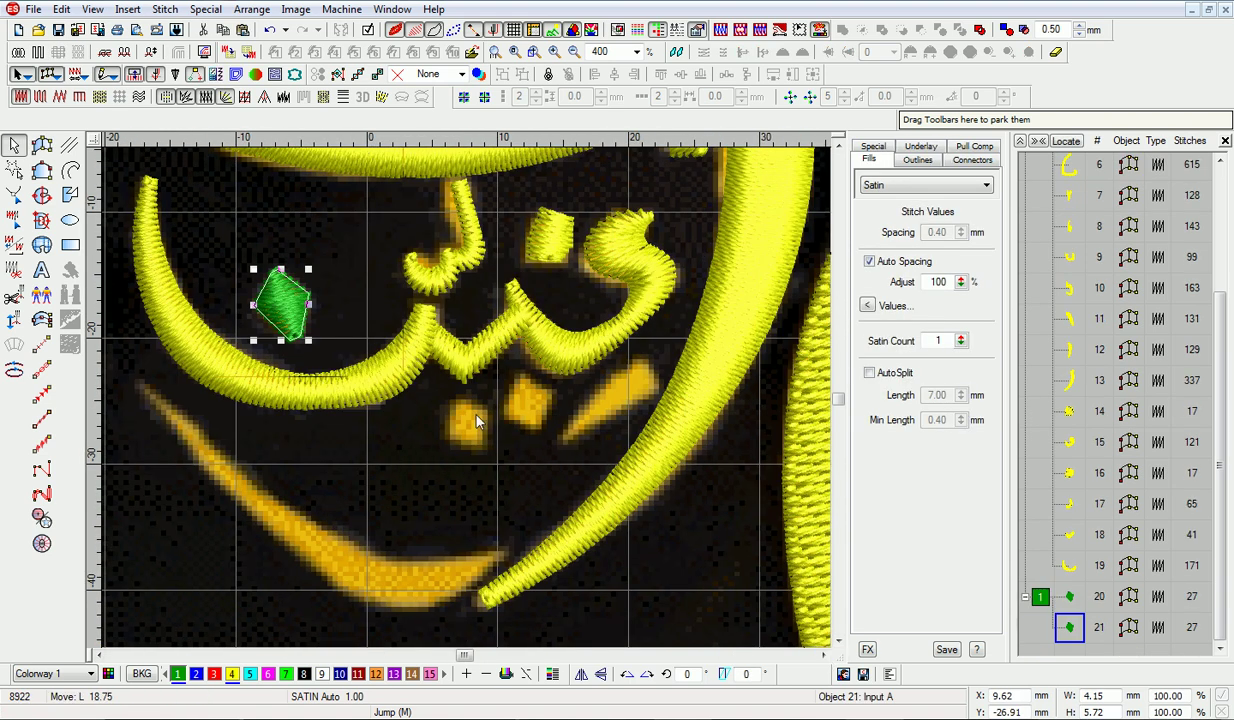
left_click(476, 421)
key("ctrl+v")
left_click(558, 414)
Trace the short slanted stroke beside the two lower dots as a satin column and reshape its lower edge.
key("a")
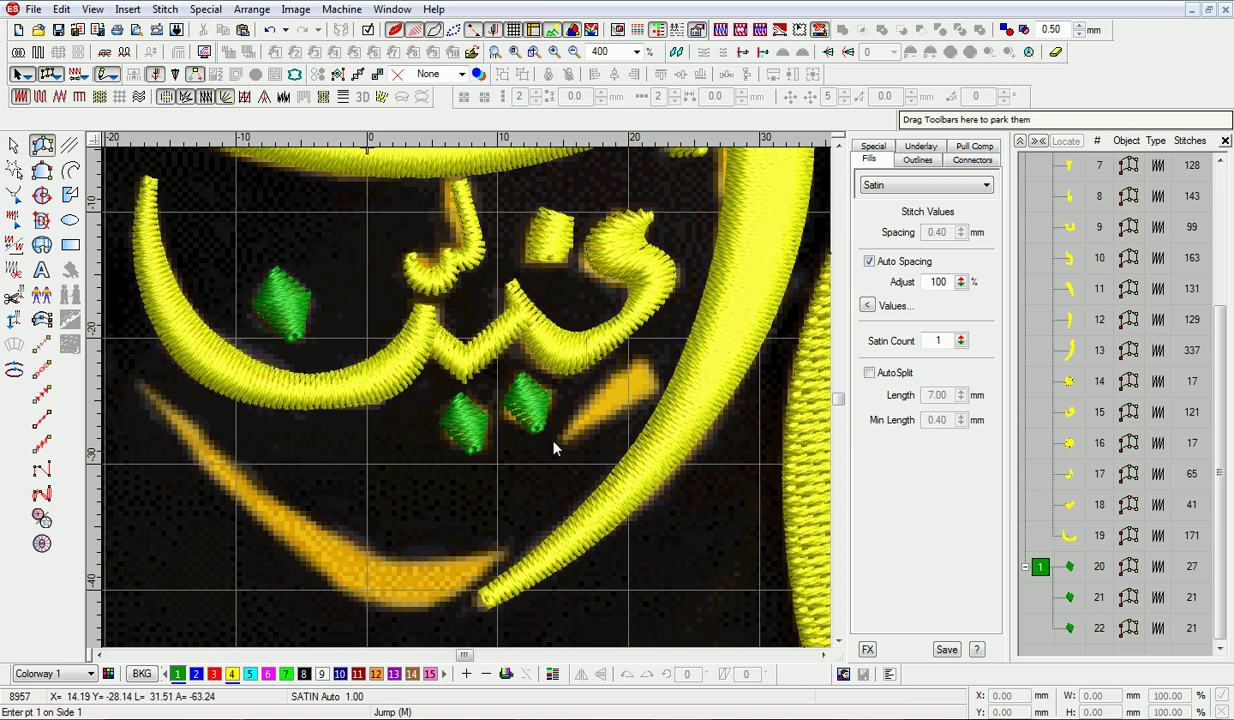
key("Return")
key("h")
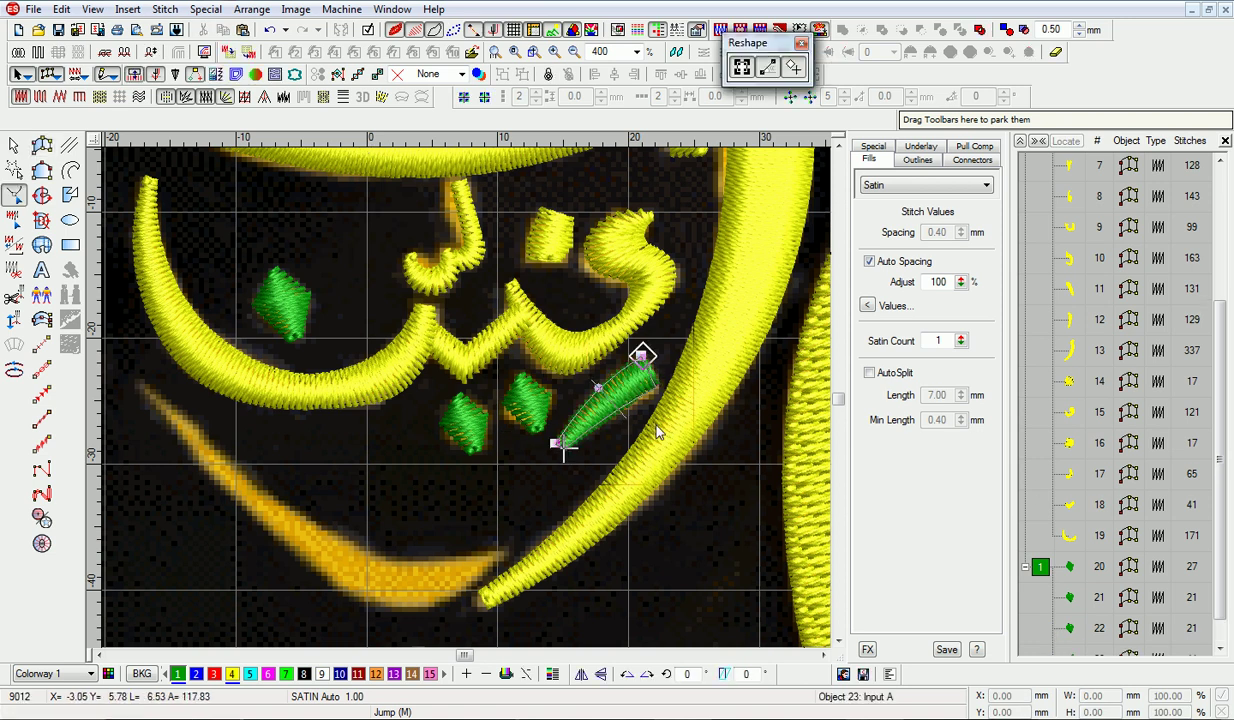
left_click(614, 418)
Trace the long sweeping stroke at the calligraphy's bottom as a satin column from its right end to the thin upper-left tip.
key("a")
scroll(563, 449, "down", 3)
left_click(490, 345)
left_click(428, 357)
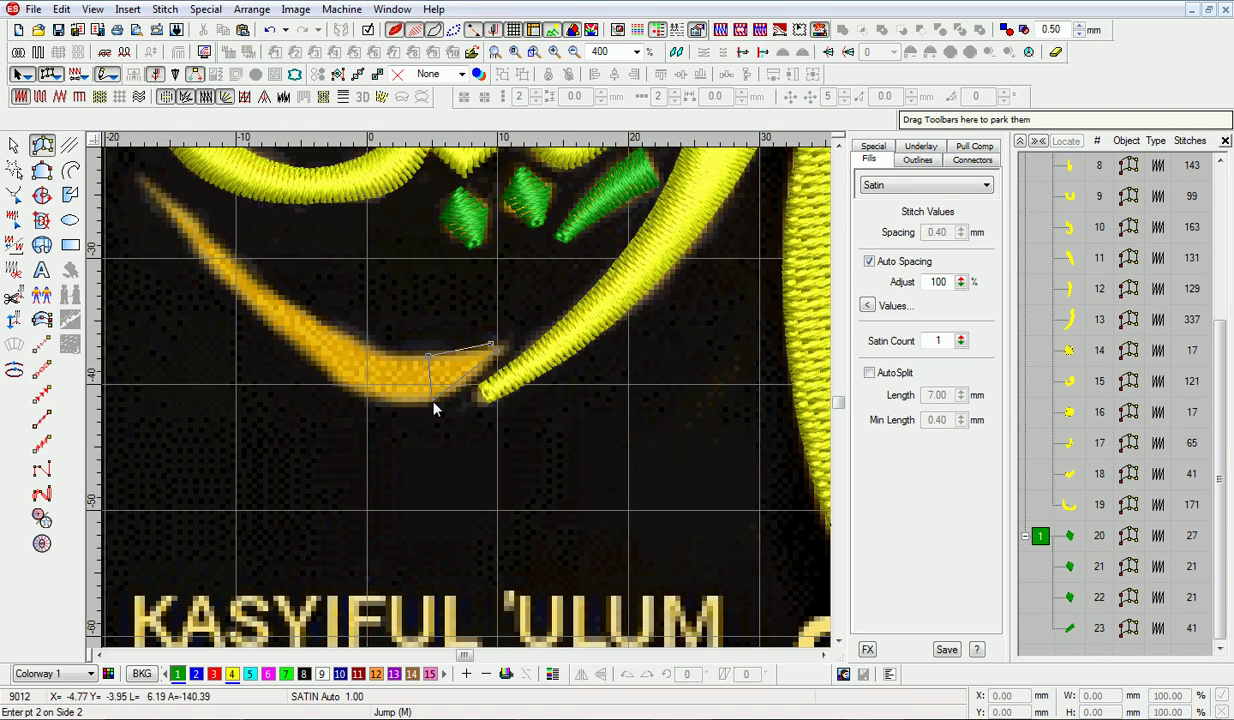
left_click(301, 297)
left_click(278, 331)
left_click(300, 294)
key("Return")
Add control points along the bottom sweeping stroke to fit the artwork and recolour the new green shapes with yellow colour 4.
key("h")
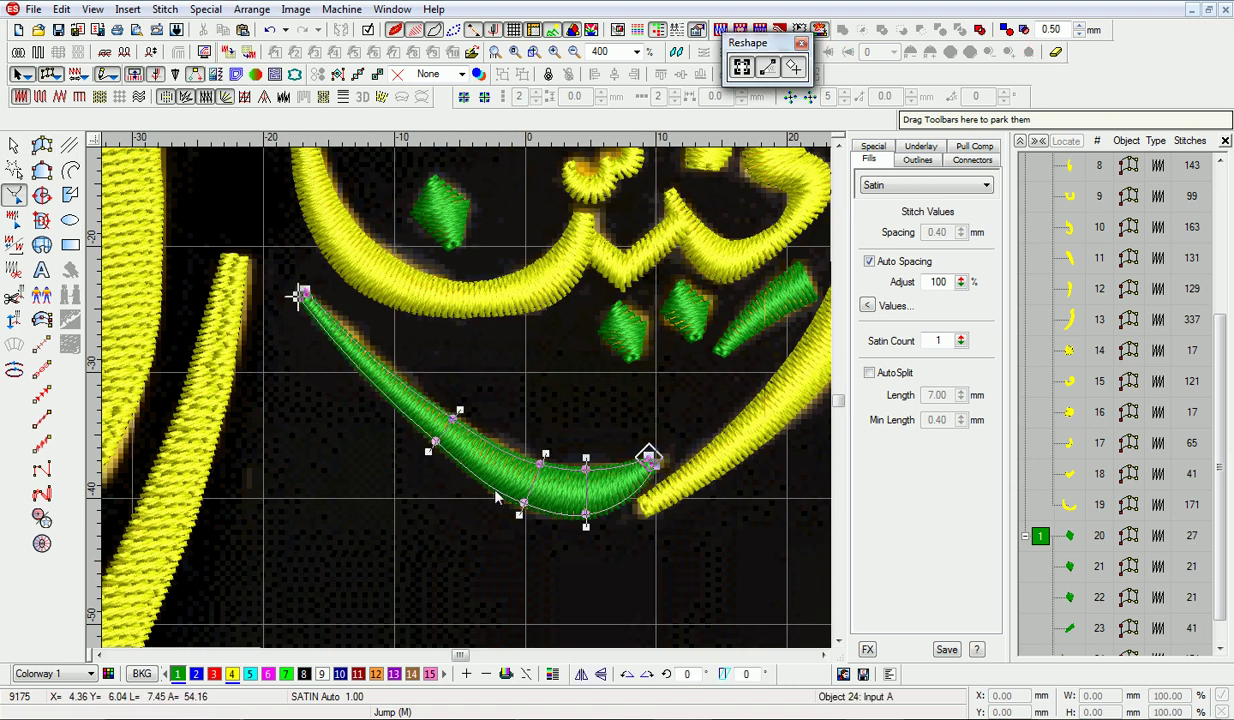
left_click(370, 368)
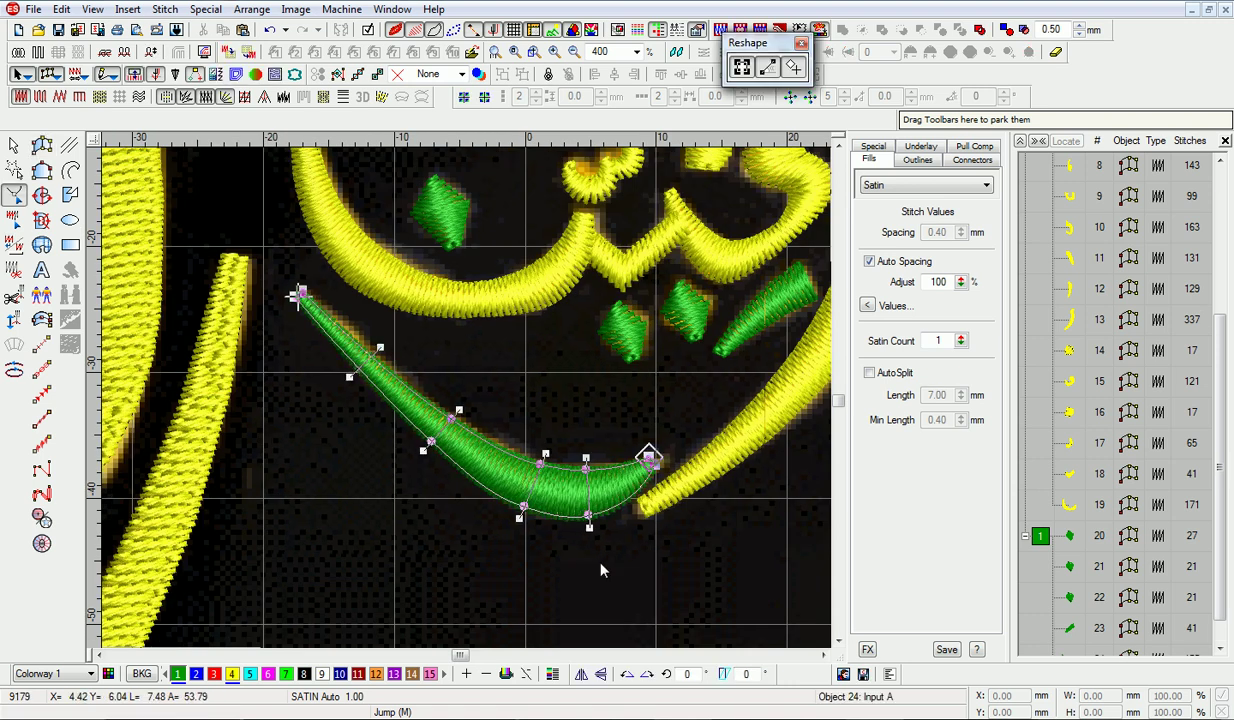
left_click(508, 452)
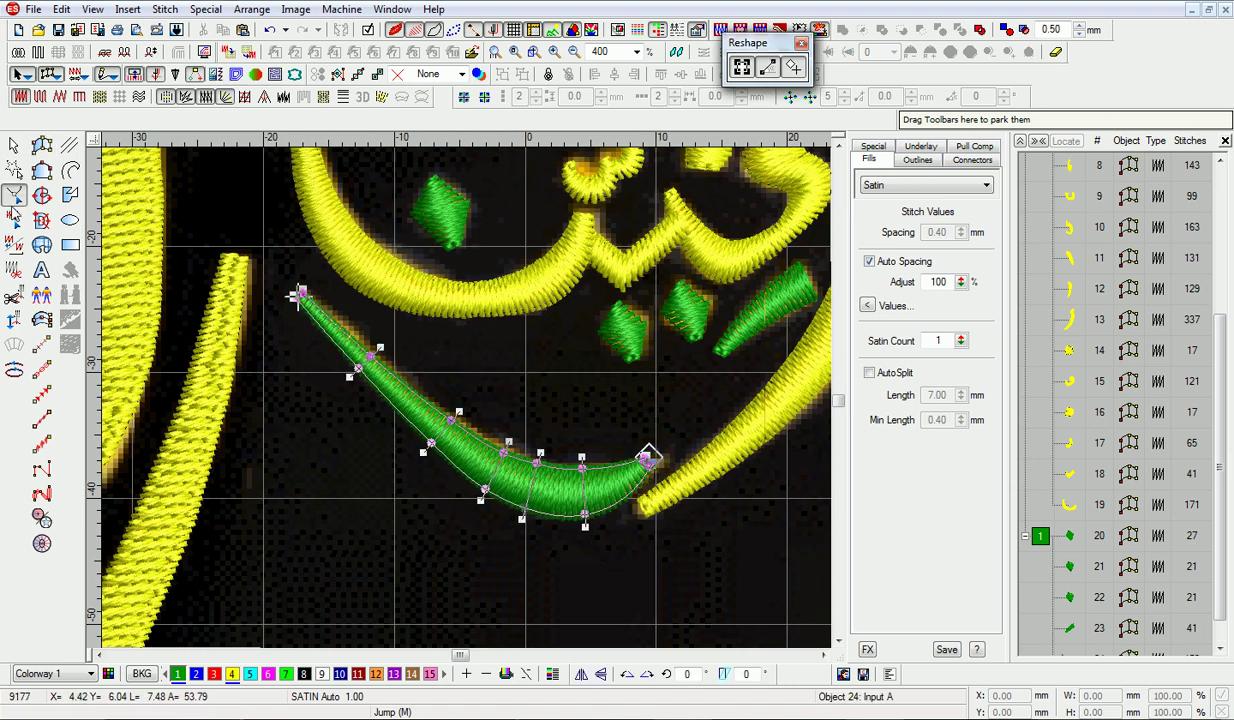
key("Escape")
key("0")
key("v")
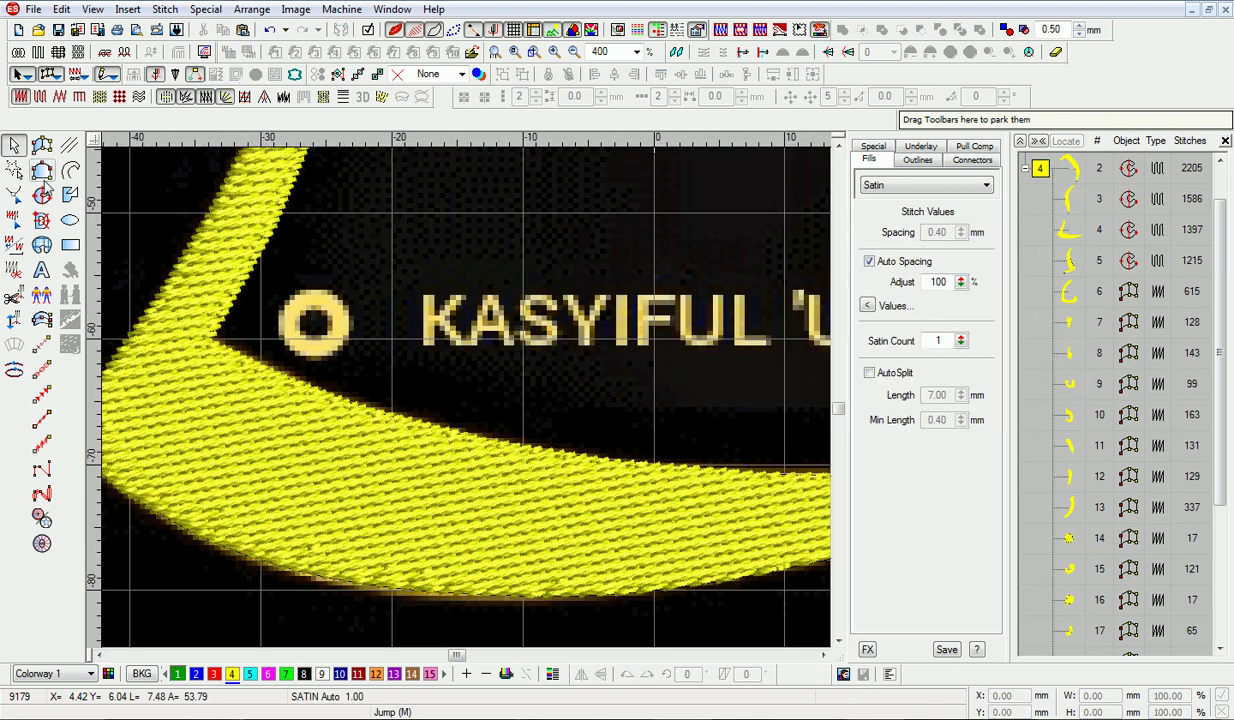
Draw a circle about 6 mm across over the ring left of the KASYIFUL 'ULUM text and make it a 1.30 mm Input C column.
left_click(42, 530)
left_click(313, 323)
left_click(352, 323)
key("Return")
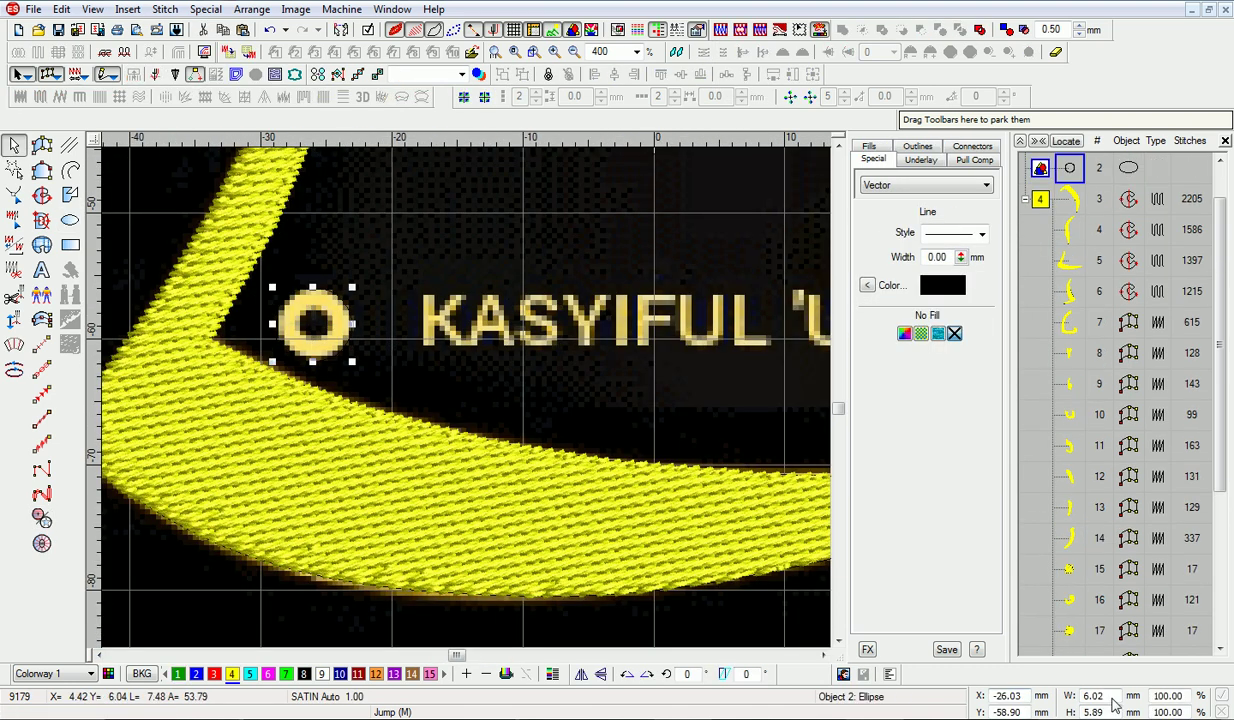
key("Return")
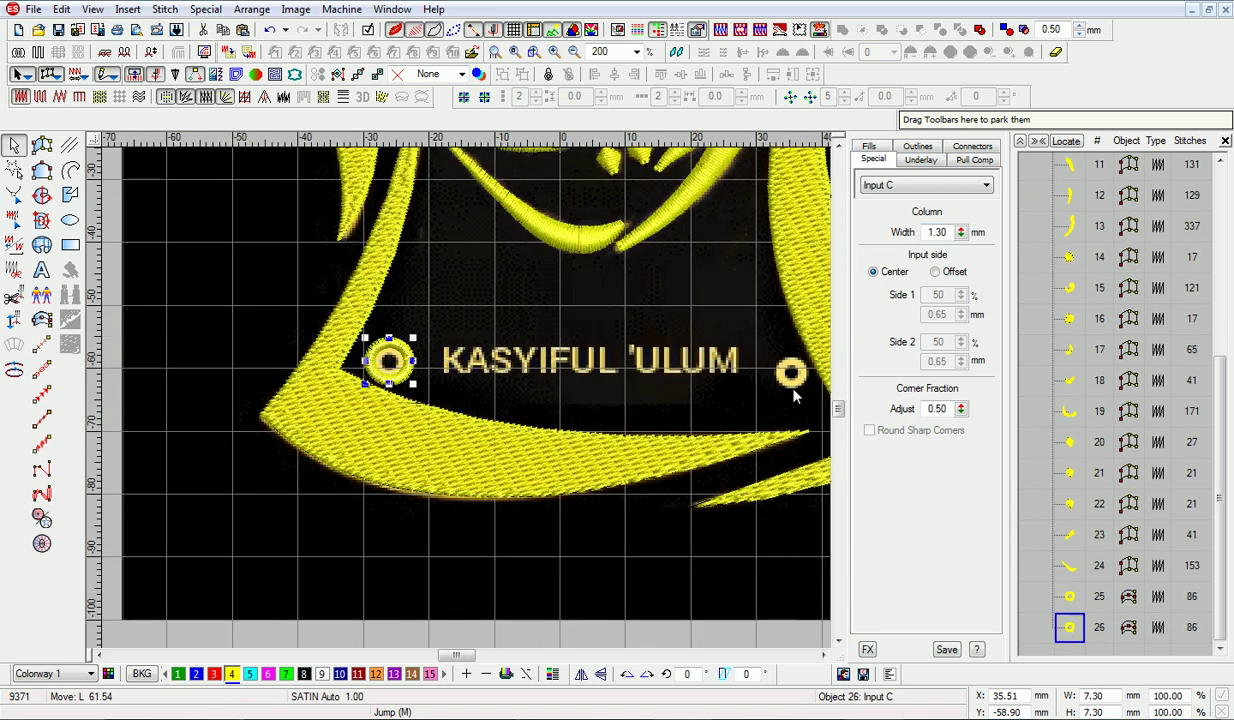
Move the copied ring over the ring artwork right of the lettering and resize it to about 5.4 mm across.
left_click(790, 366)
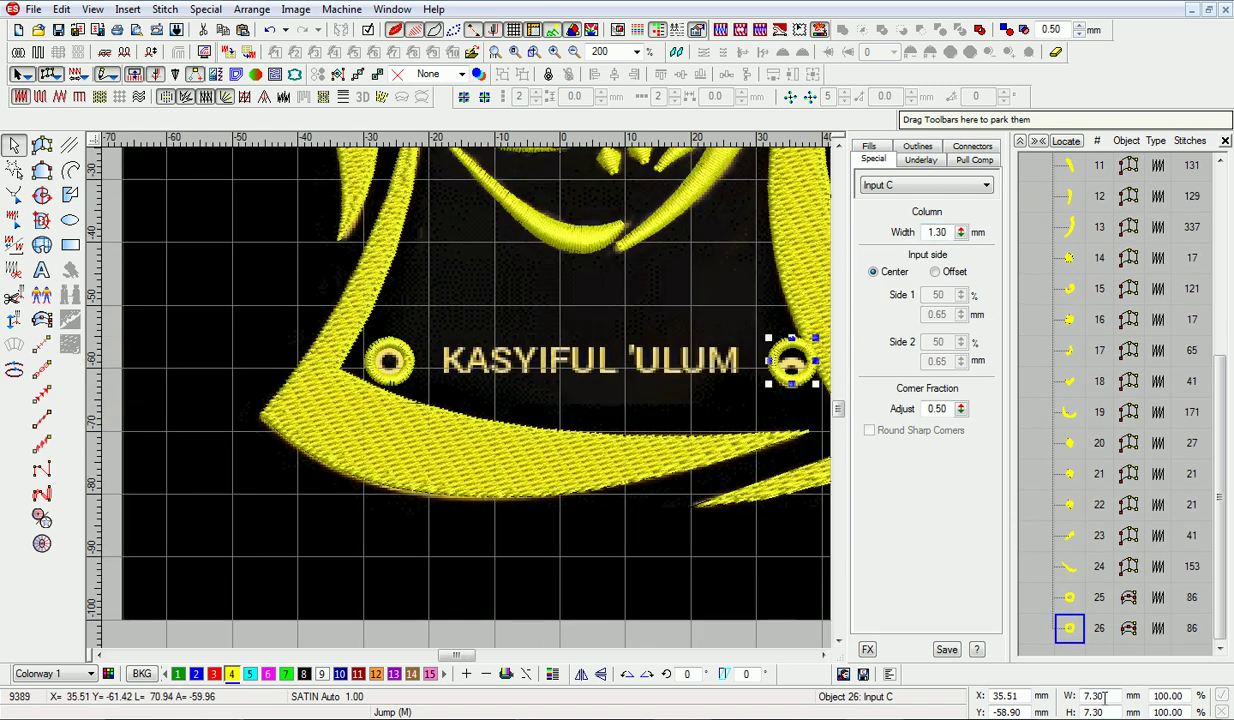
key("c")
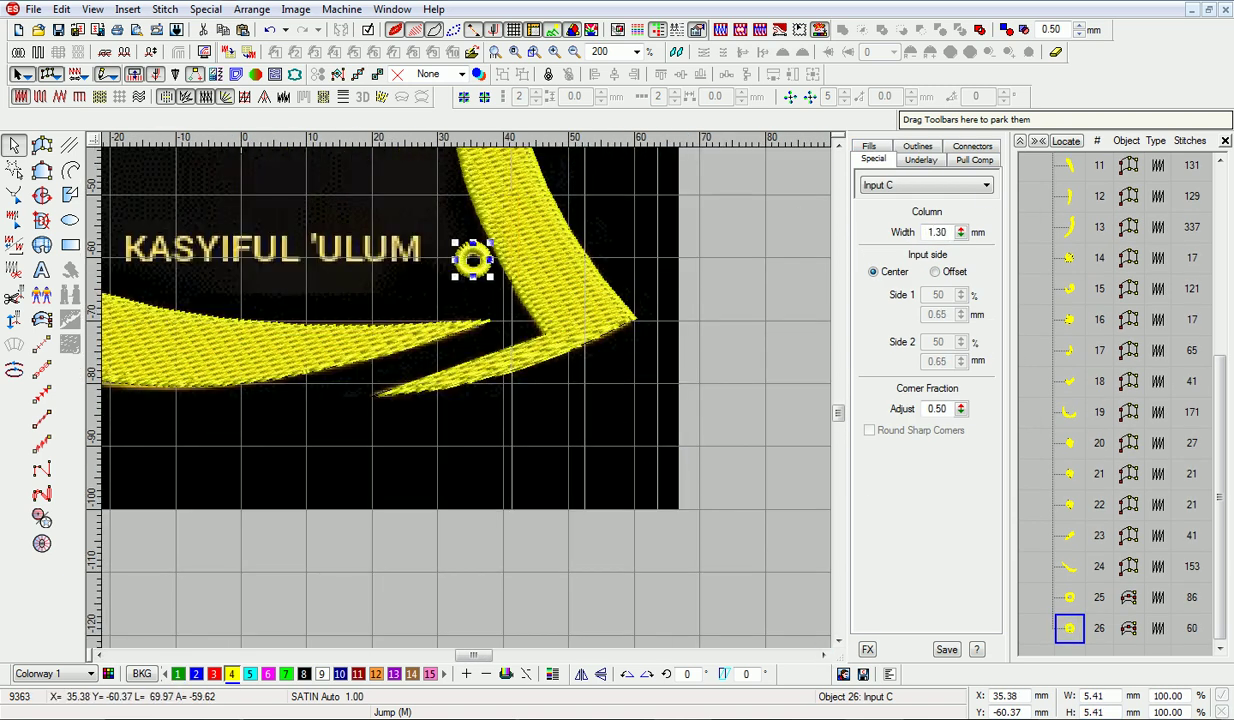
key("c")
key("shift+Tab")
Create the lettering KASYIFUL 'ULUM in Block2, 4.00 mm high, and place it over the artwork text between the rings.
key("a")
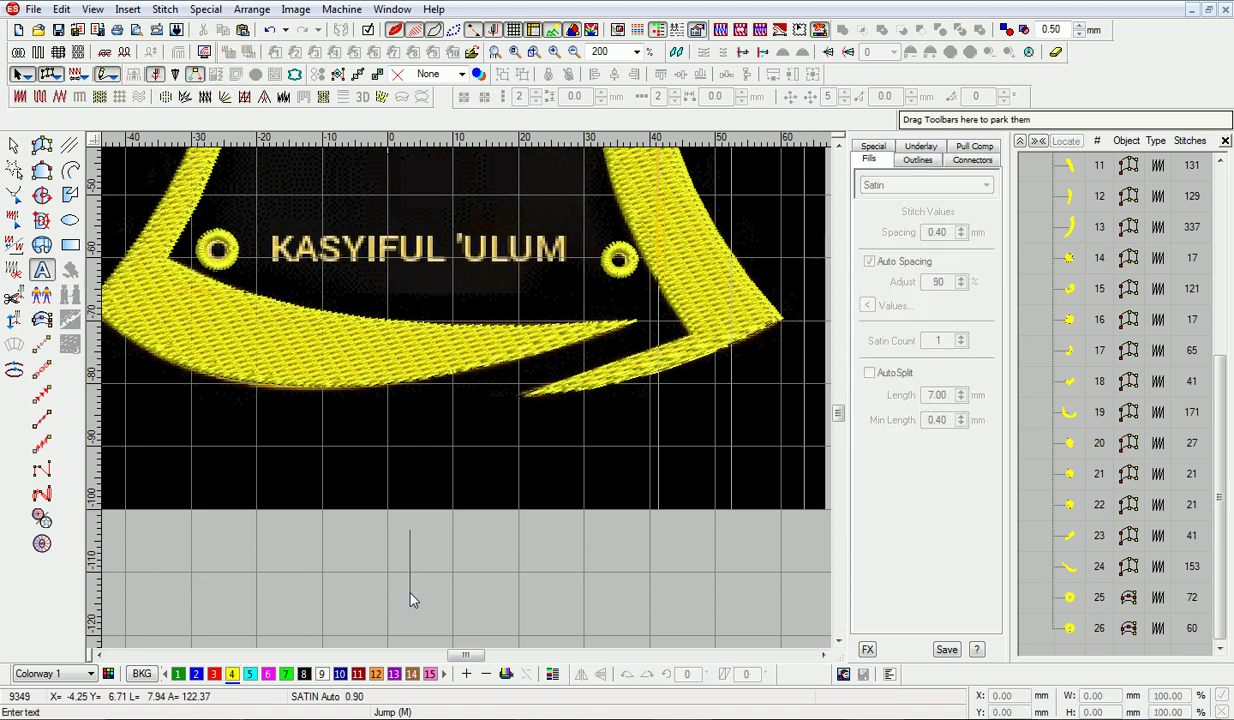
left_click(408, 598)
type("KASYIFUL 'ULUM")
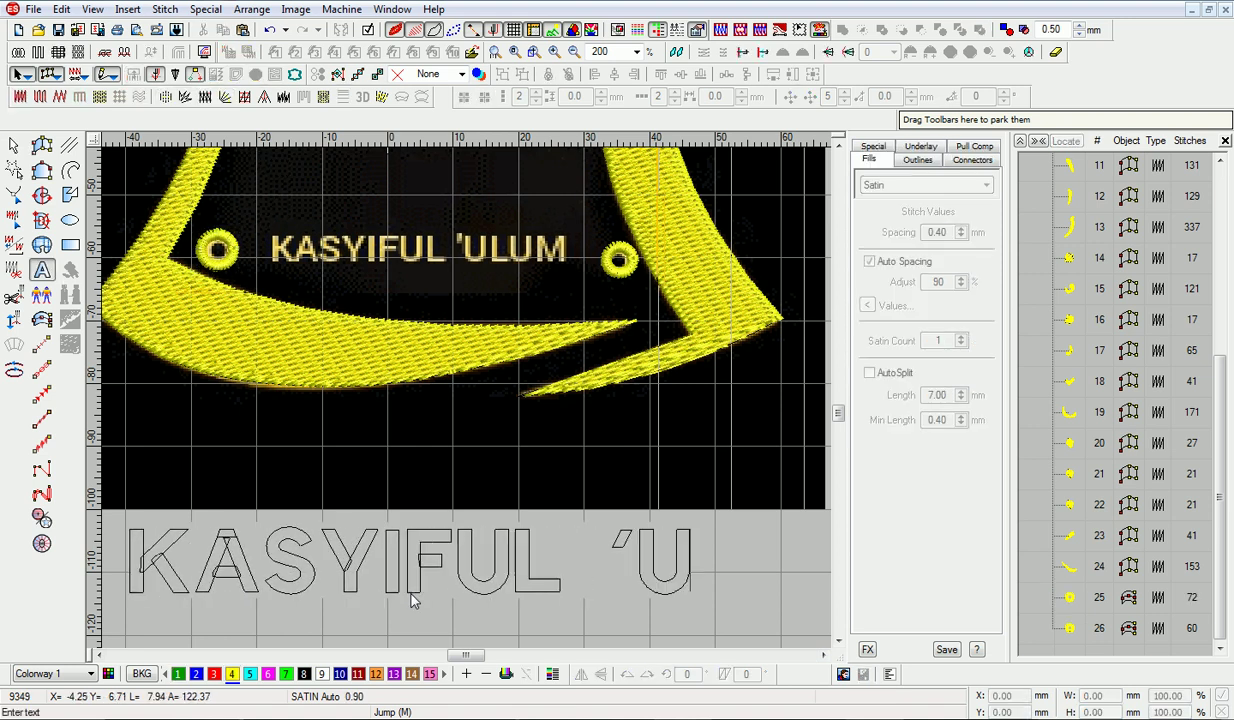
key("Return")
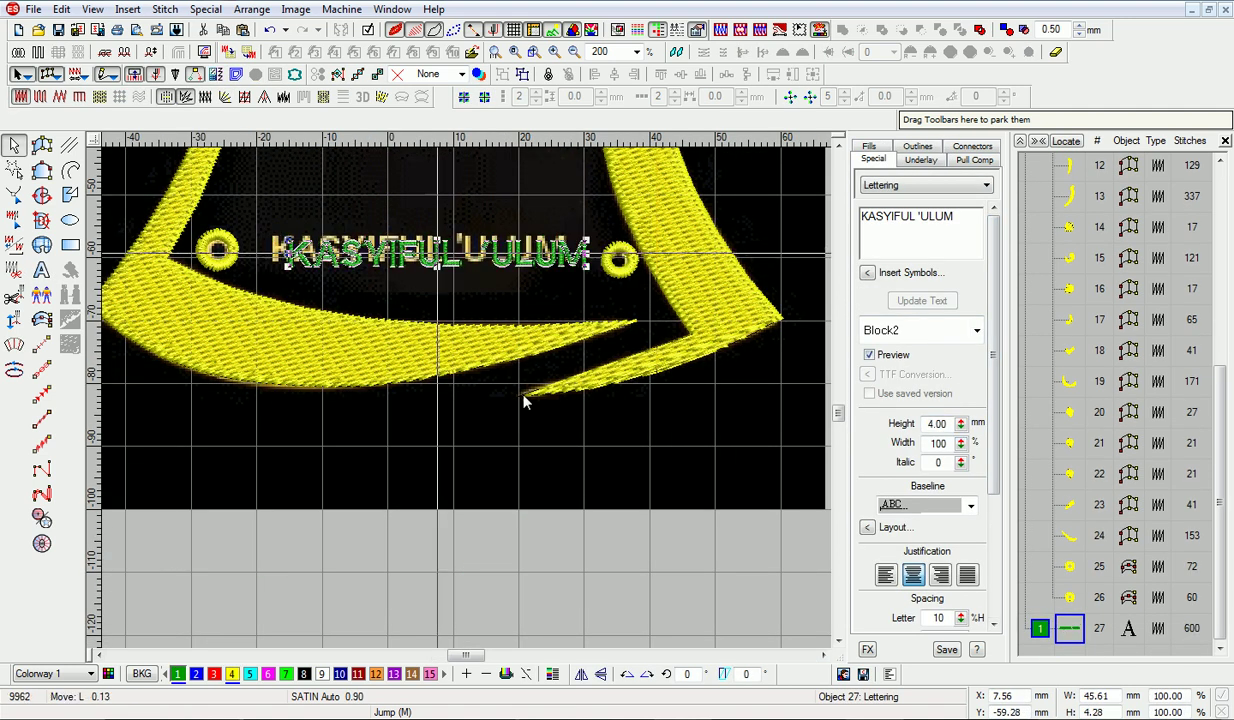
Set the lettering's letter and word spacing to 1.00 mm and width to 80%, adjust its letter positions, and recolour it with yellow colour 4.
type("1")
key("Return")
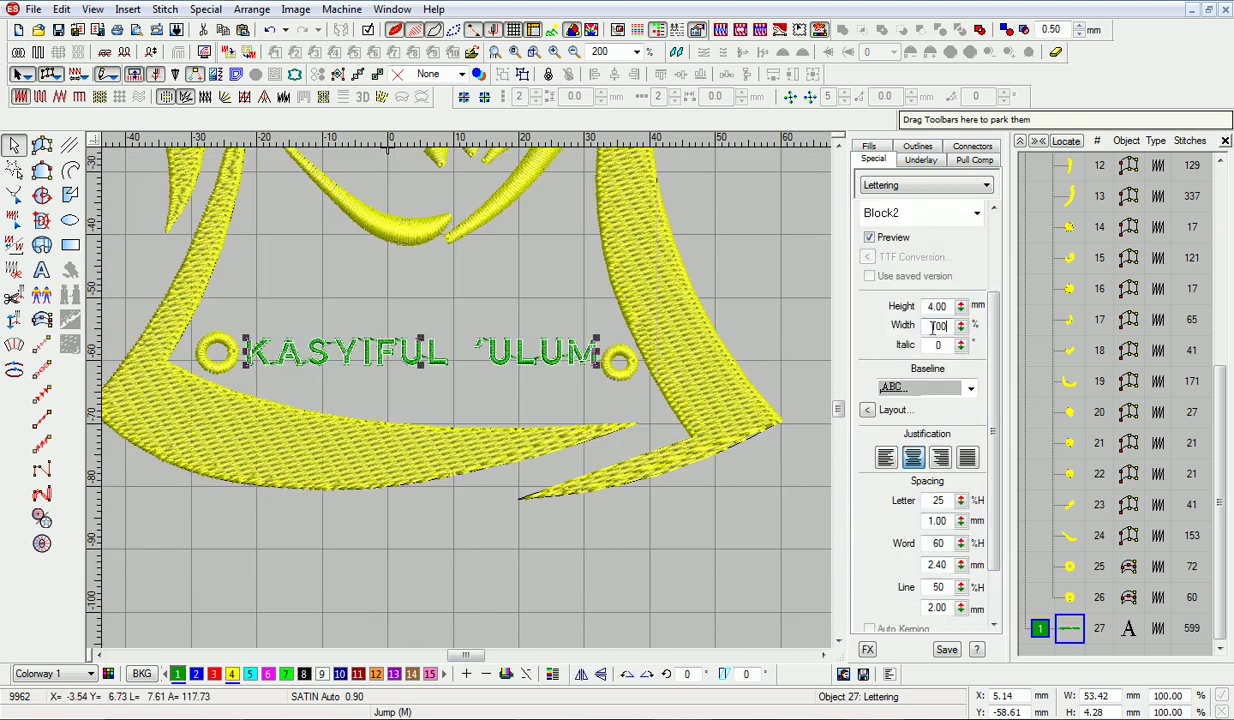
scroll(467, 385, "up", 1)
key("h")
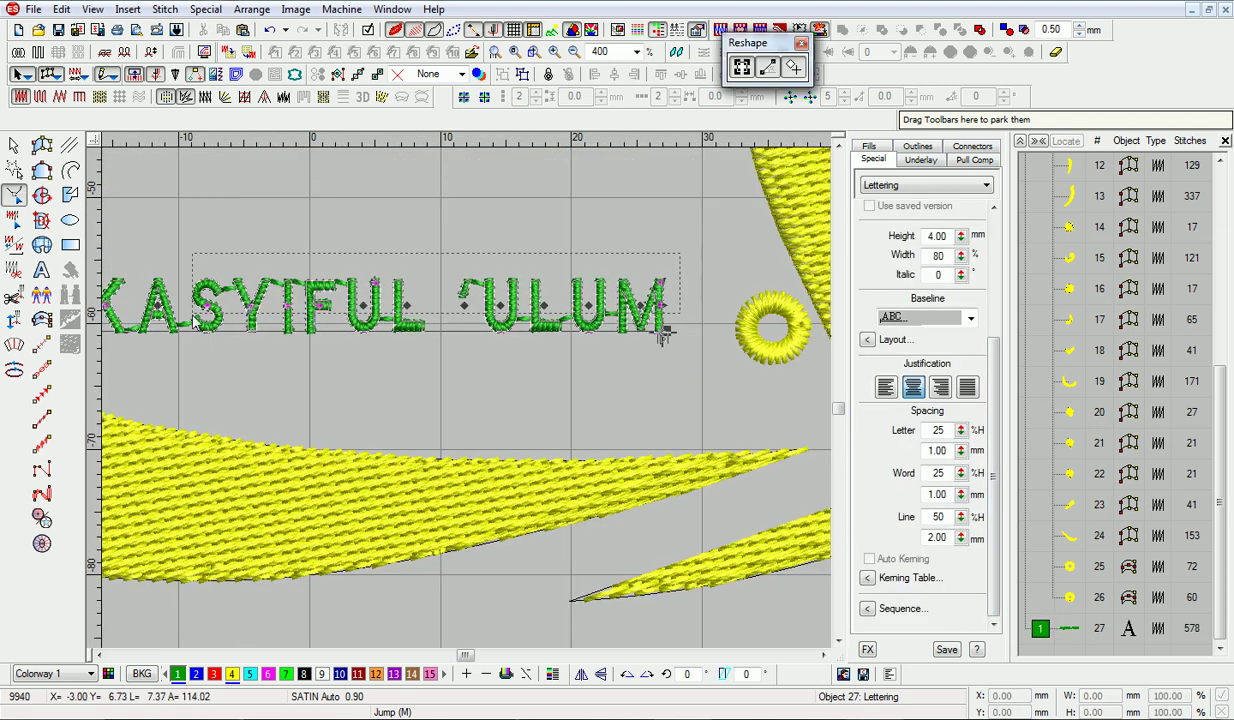
key("Escape")
scroll(485, 424, "down", 1)
key("s")
key("s")
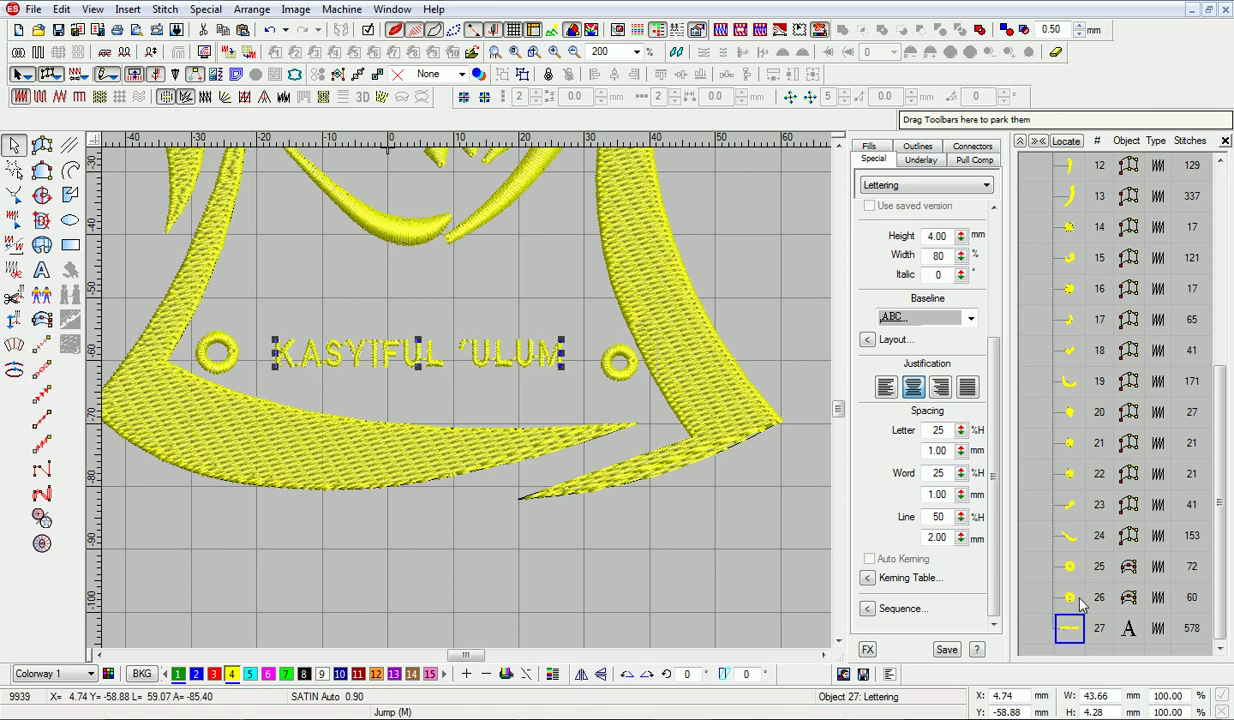
Set the satin spacing of the calligraphy, rings and lettering to 0.43 mm and enable AutoSplit on the wider calligraphy strokes.
key("ctrl+a")
scroll(747, 278, "down", 2)
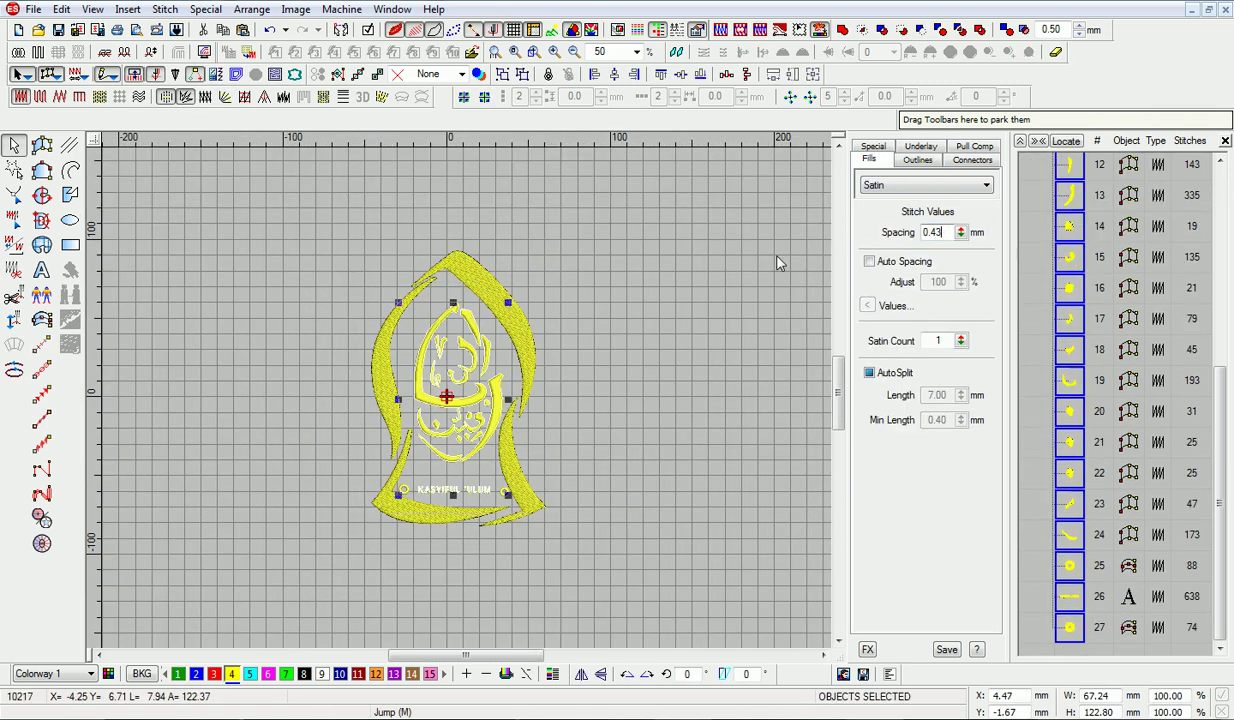
scroll(608, 491, "up", 1)
left_click(463, 297)
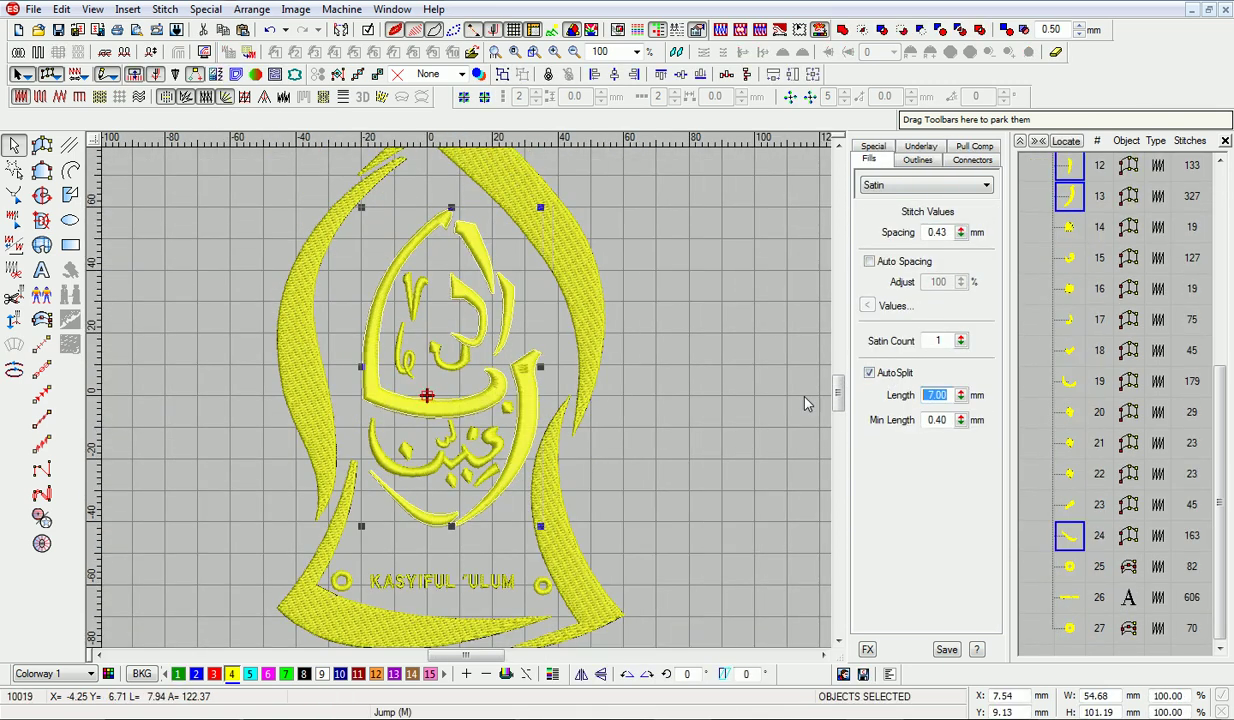
left_click(668, 338)
Scale the whole logo proportionally to a height of 200 mm.
key("ctrl+a")
scroll(668, 338, "down", 1)
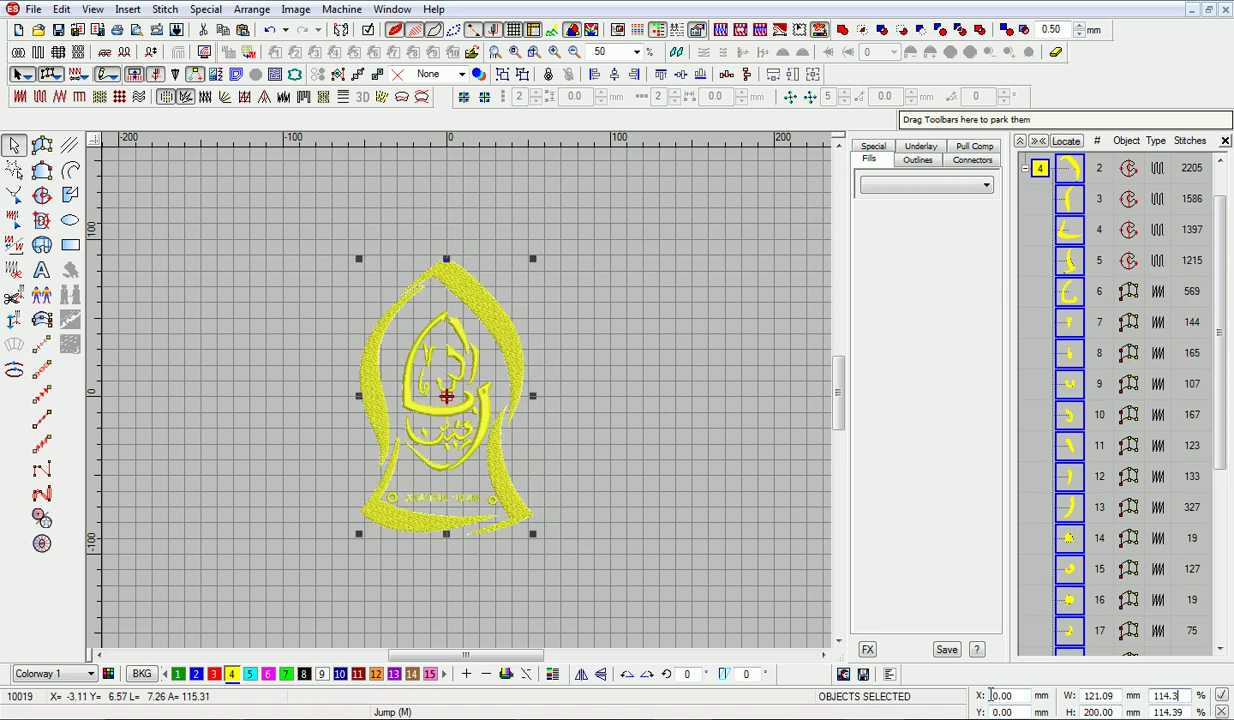
key("Return")
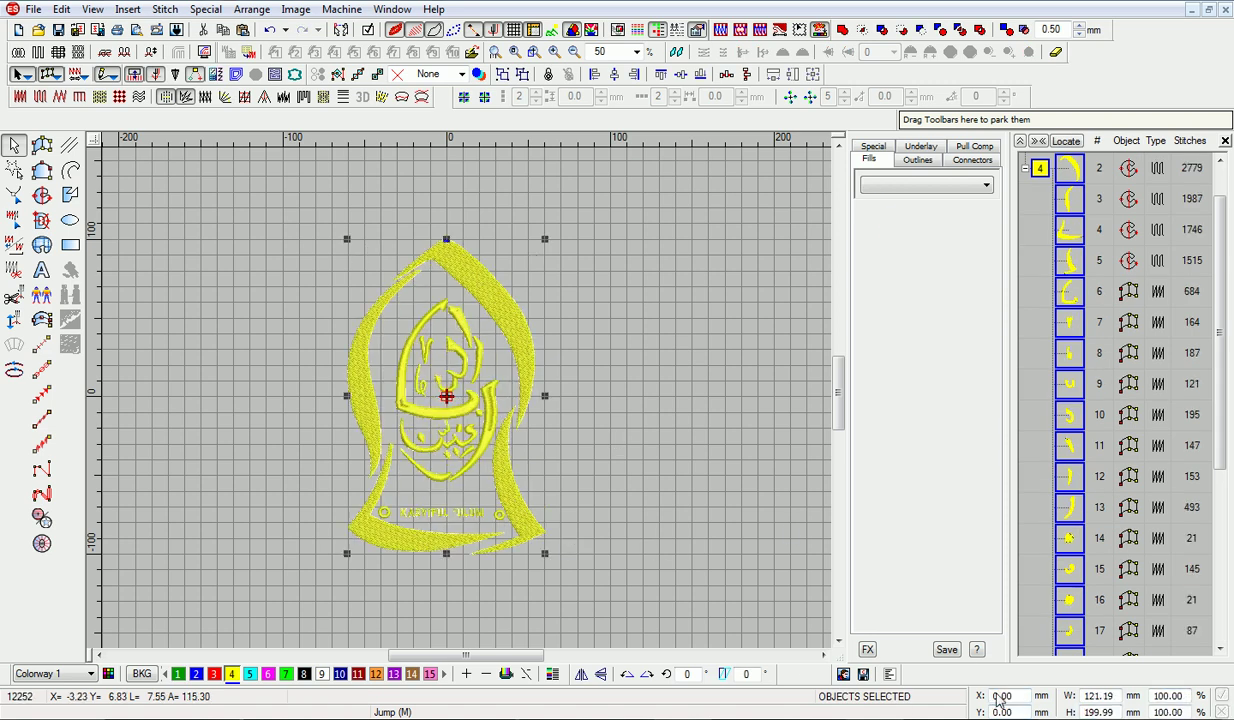
left_click(661, 485)
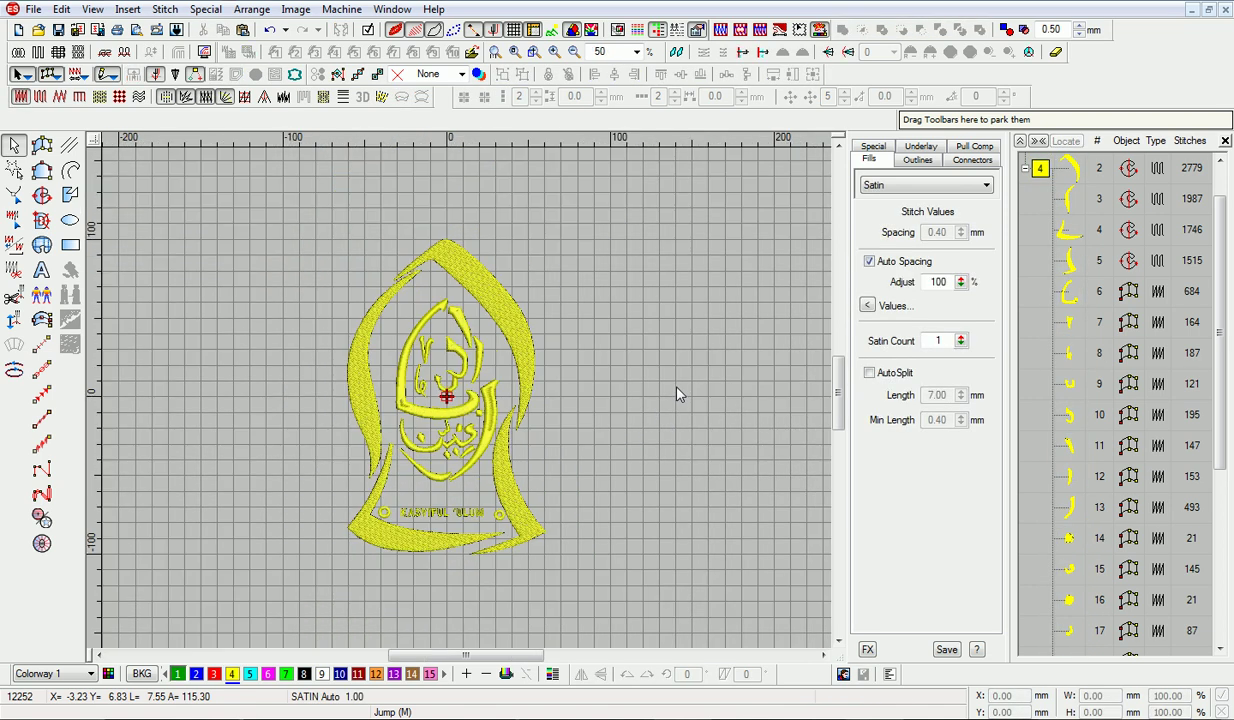
Give the KASYIFUL 'ULUM lettering 0.2 mm pull compensation and a Center Run first underlay.
scroll(455, 500, "up", 2)
left_click(430, 445)
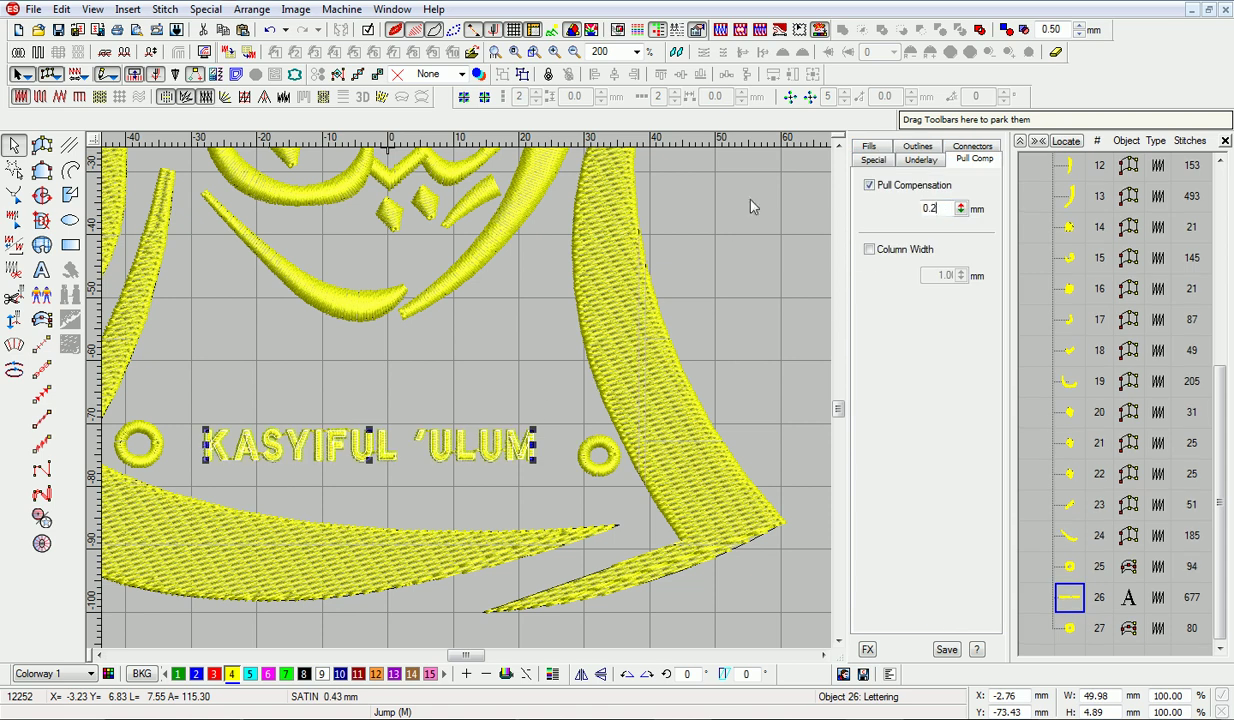
left_click(869, 146)
left_click(920, 159)
left_click(928, 221)
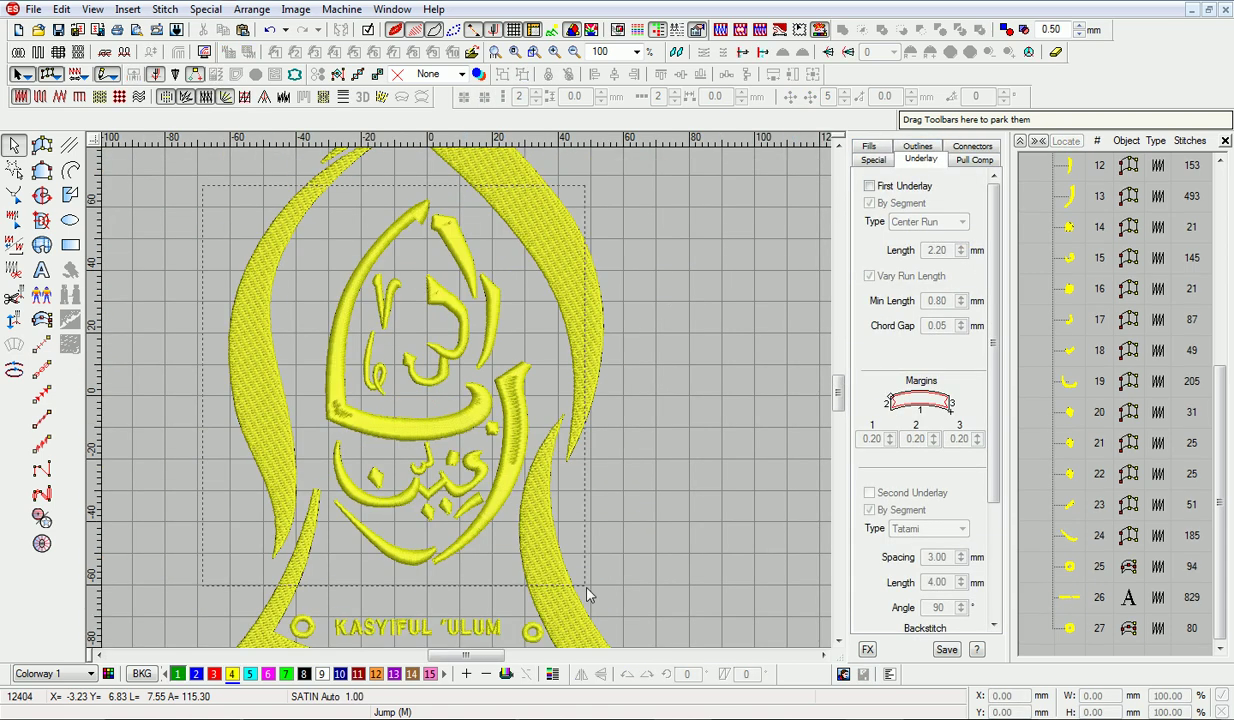
Apply a Zigzag first underlay to the calligraphy strokes and a Tatami first underlay to the four border shapes.
left_click(928, 221)
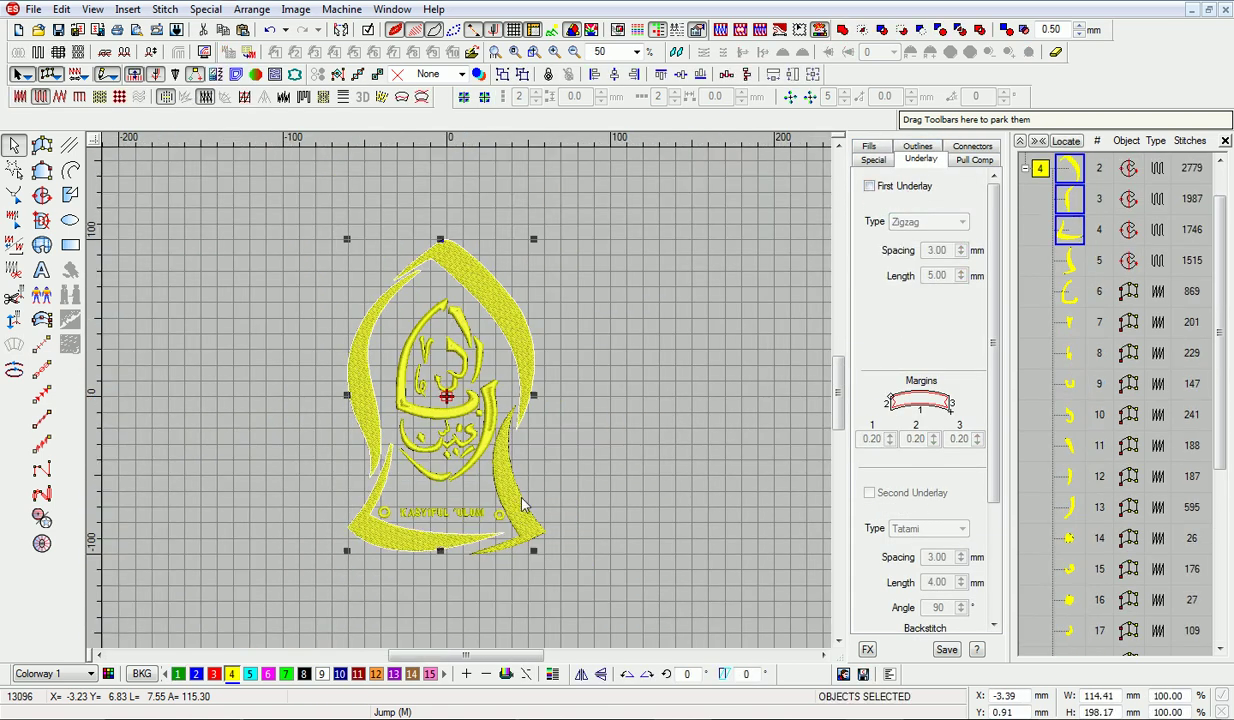
left_click(928, 221)
left_click(905, 262)
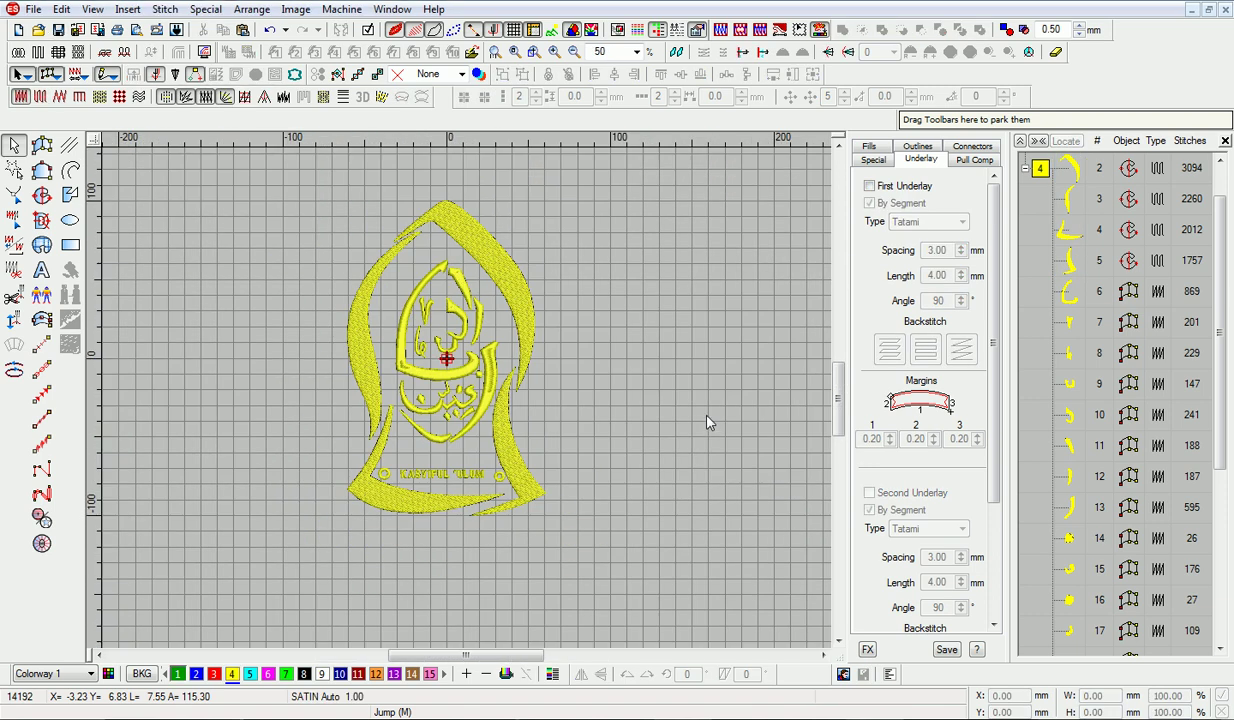
Look over the jacket layout design and the finished logo, and switch to the design holding the mosque artwork.
left_click(392, 9)
left_click(415, 265)
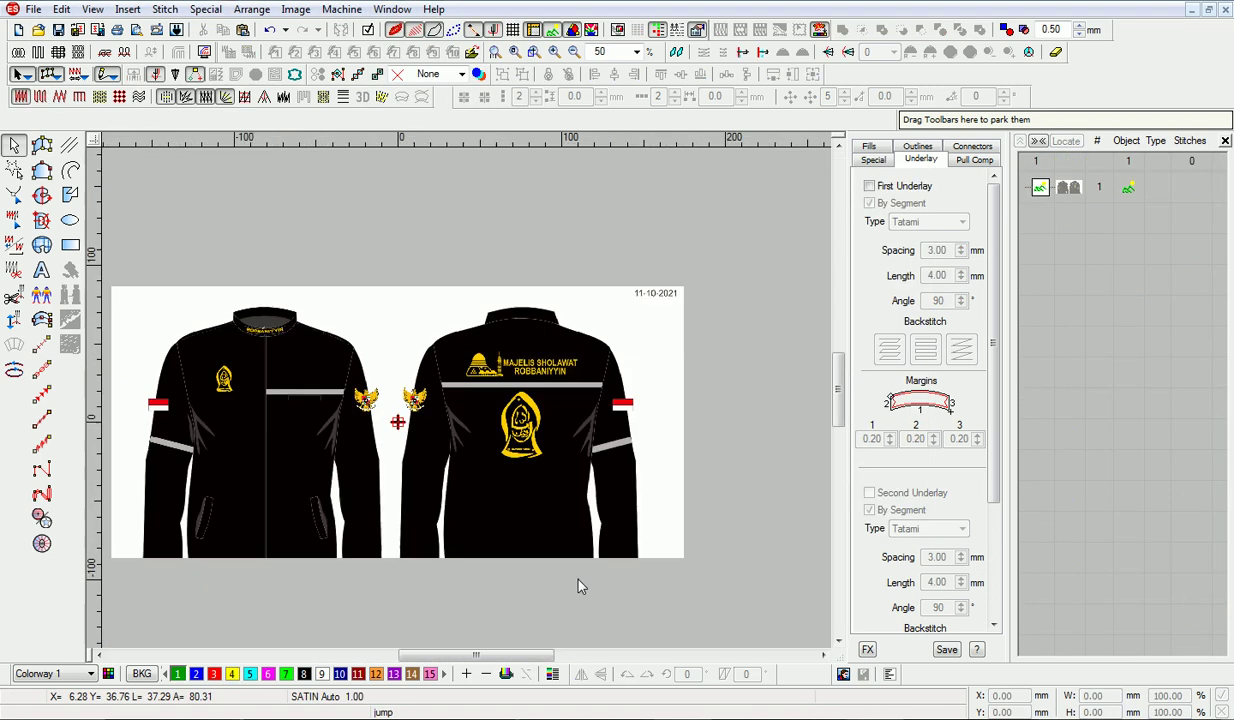
scroll(578, 587, "left", 3)
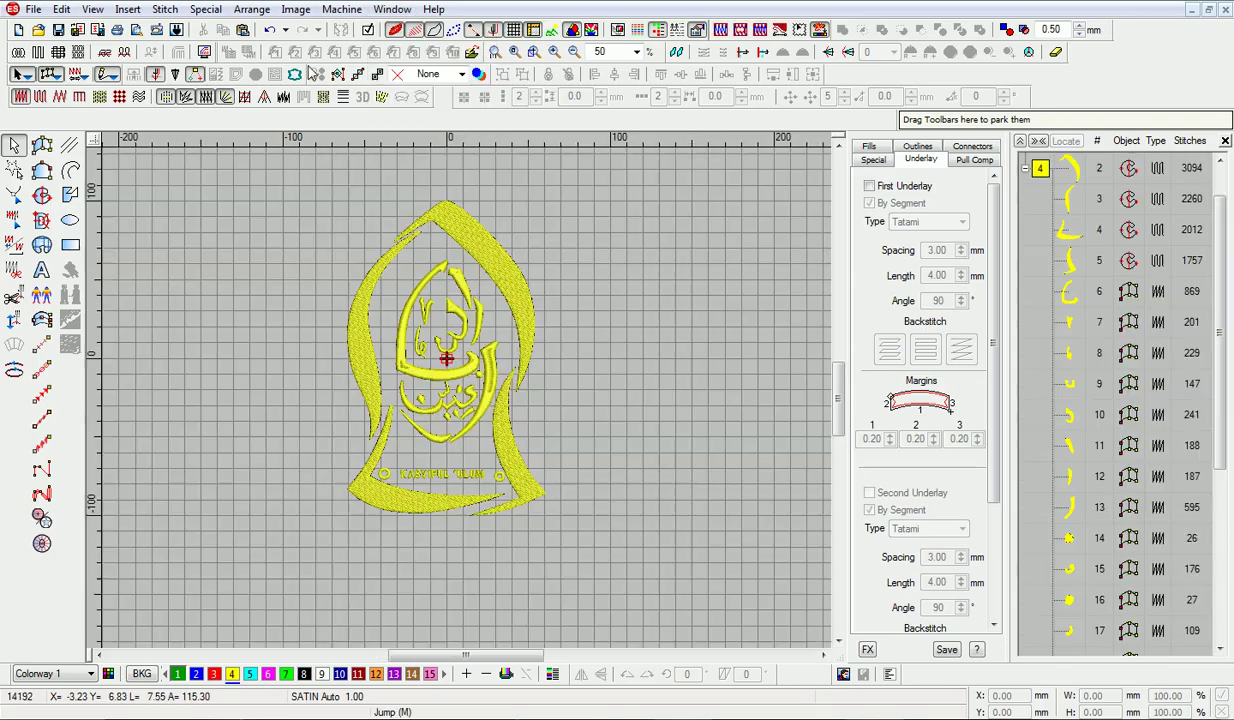
scroll(573, 364, "down", 3)
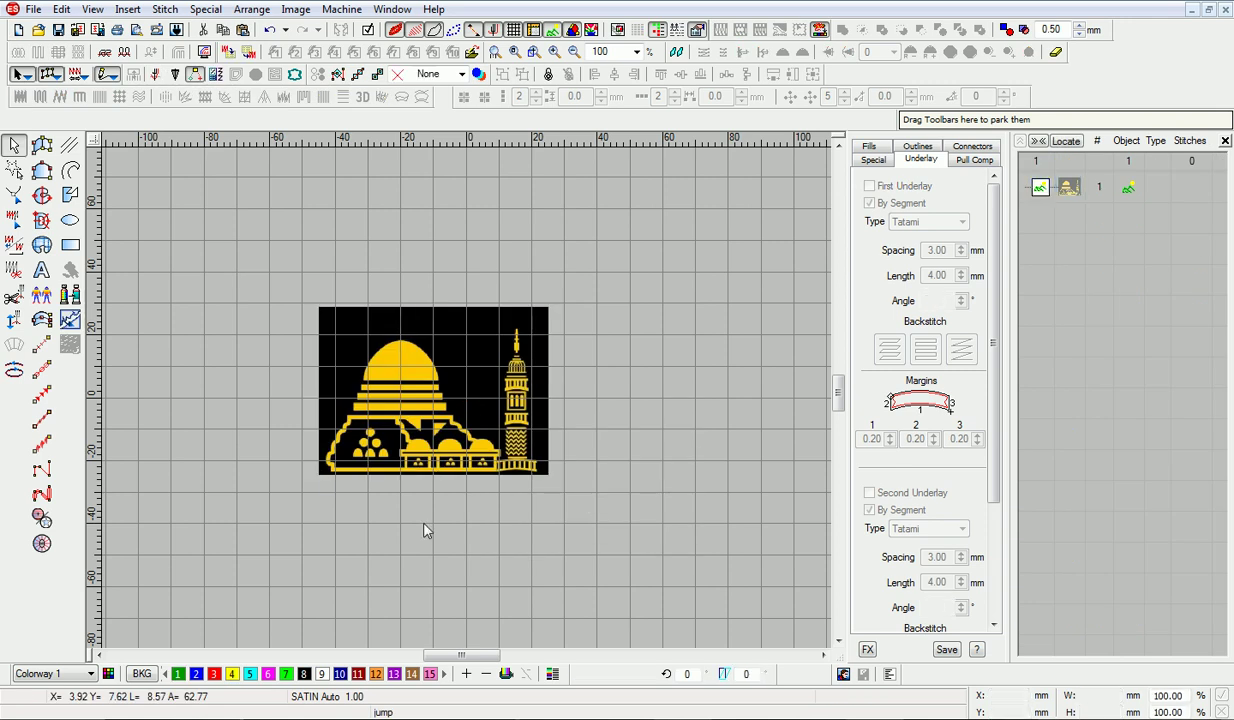
Enlarge the mosque bitmap proportionally to about 93 mm wide.
left_click(320, 495)
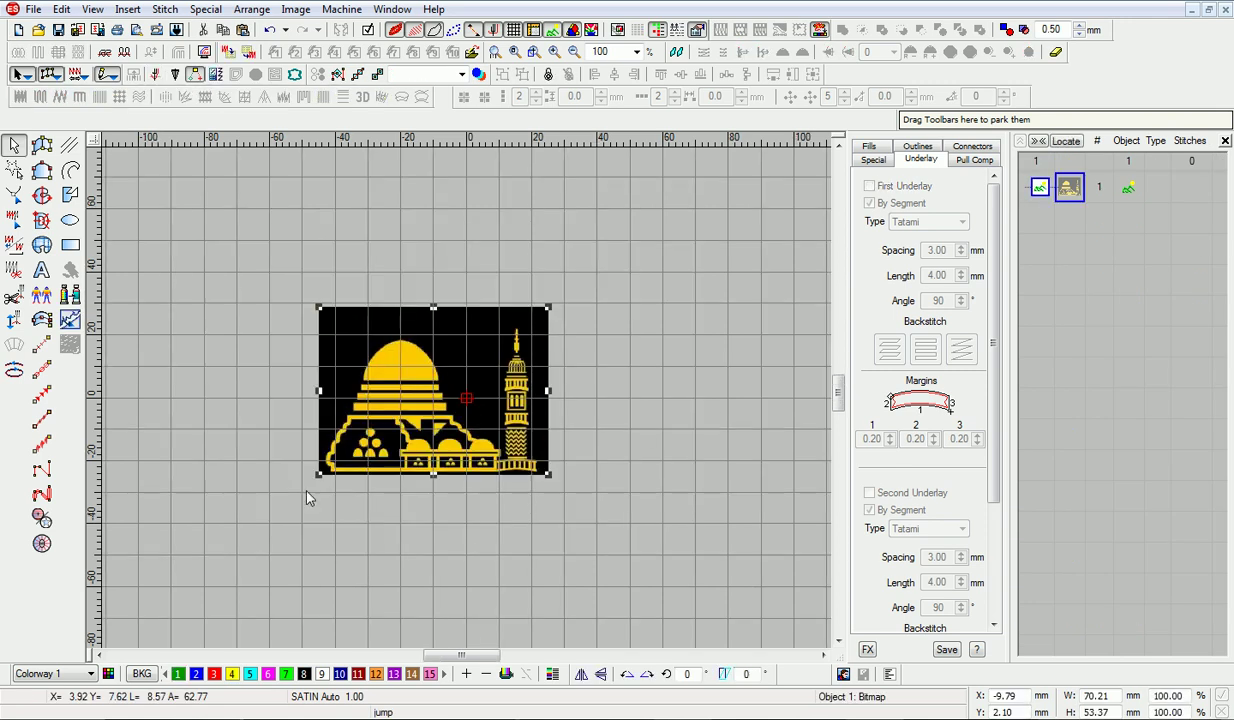
left_click_drag(316, 498, 240, 541)
key("z")
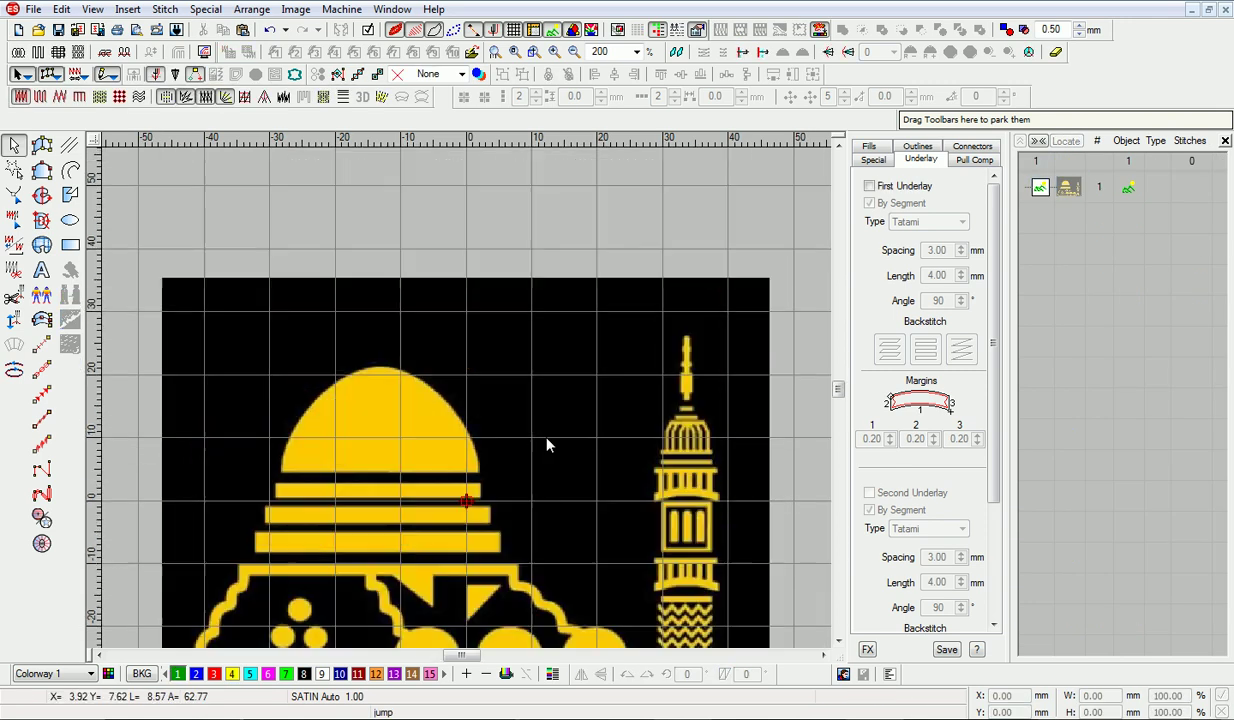
Start a run line at the rightmost small dome and trace the wavy right wall up to the flat roof band.
left_click(100, 655)
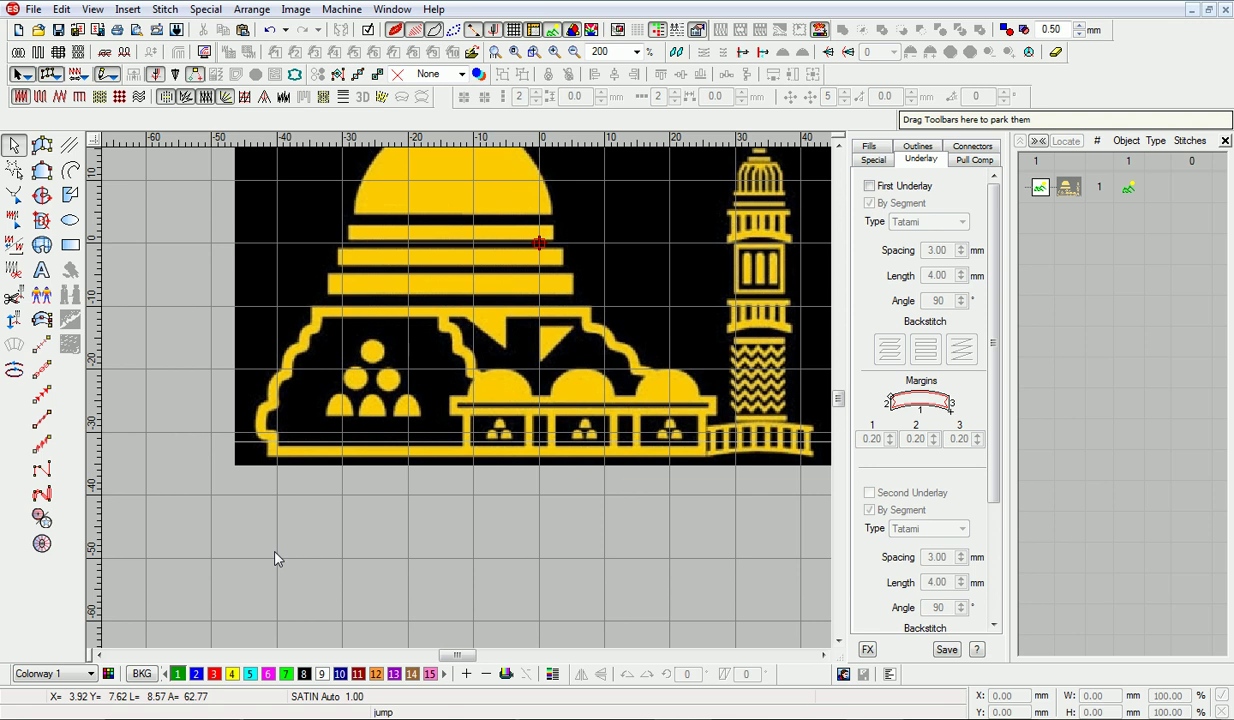
key("z")
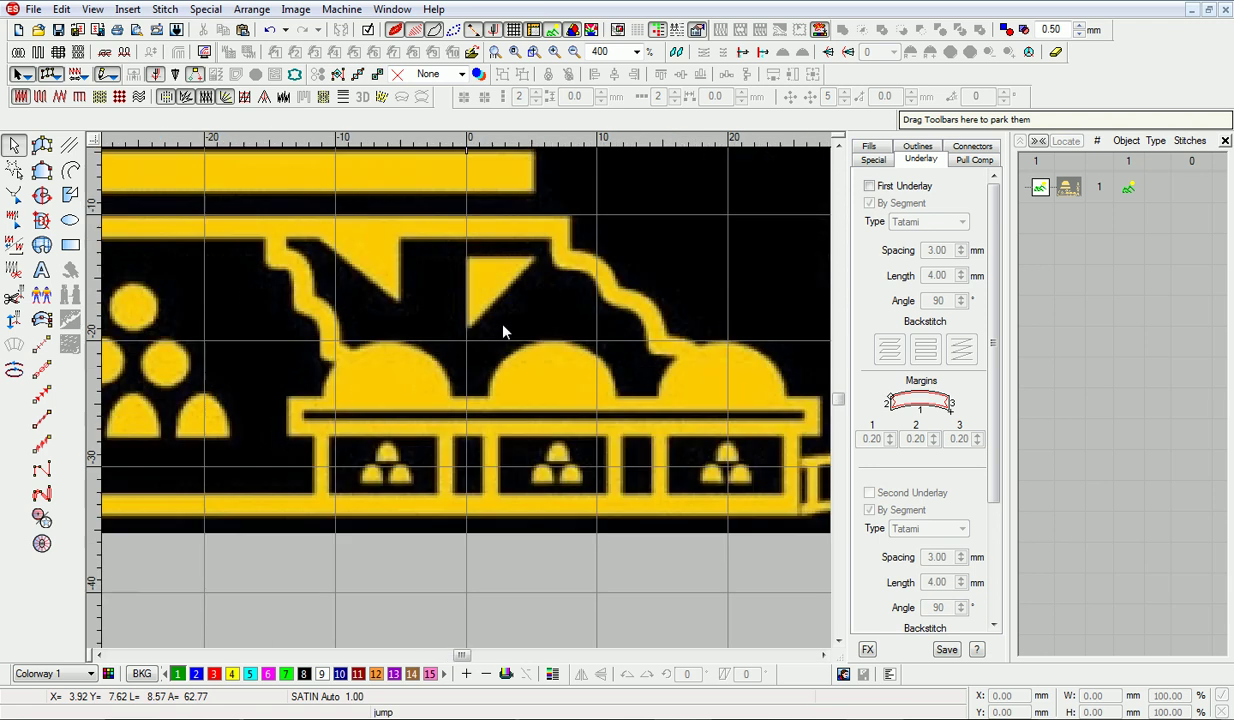
key("r")
left_click(601, 364)
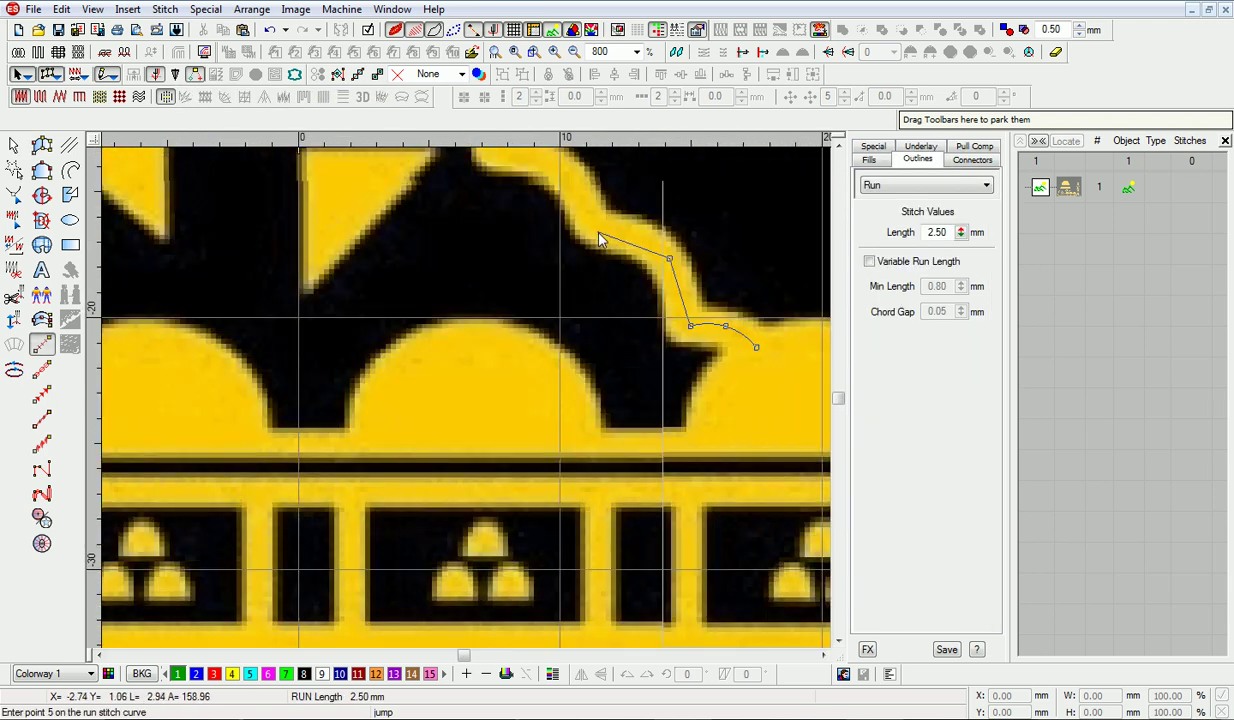
left_click(597, 231)
scroll(580, 250, "up", 1)
left_click(550, 264)
left_click(490, 243)
left_click(468, 215)
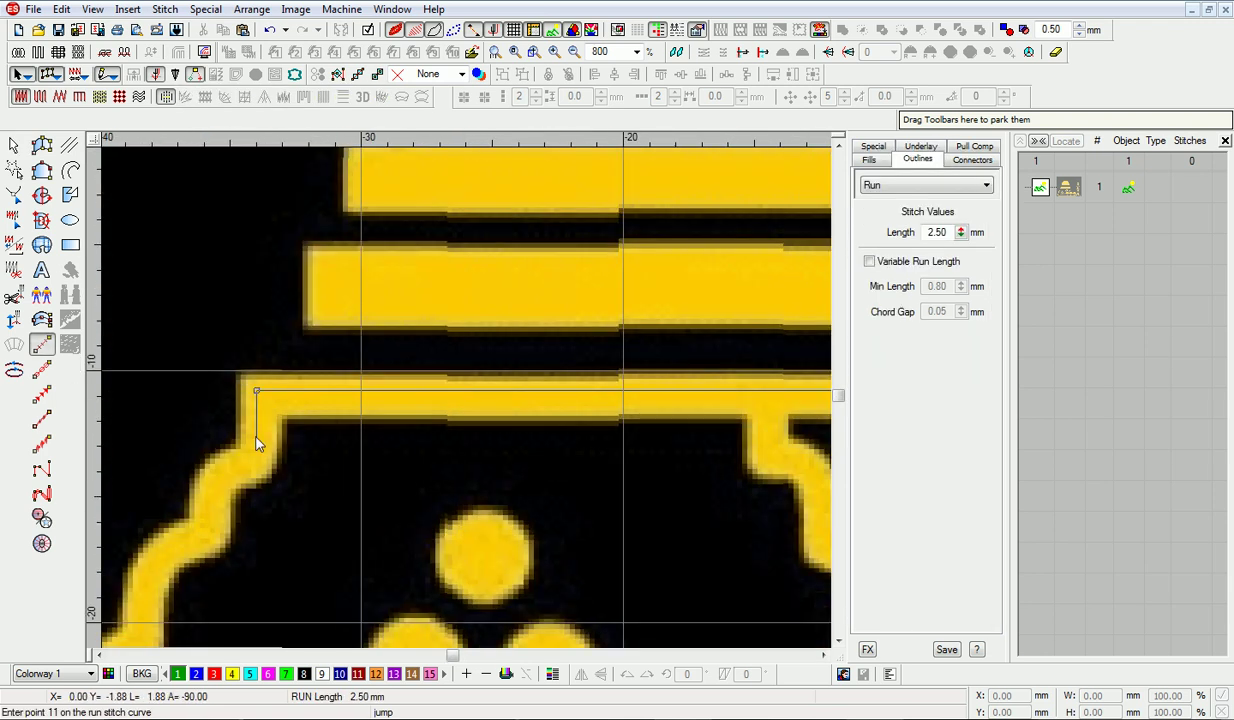
Continue the run line from the roof band's left corner down the wavy left wall of the mosque.
left_click(258, 432)
left_click(214, 472)
left_click(207, 531)
scroll(210, 511, "down", 2)
left_click(201, 510)
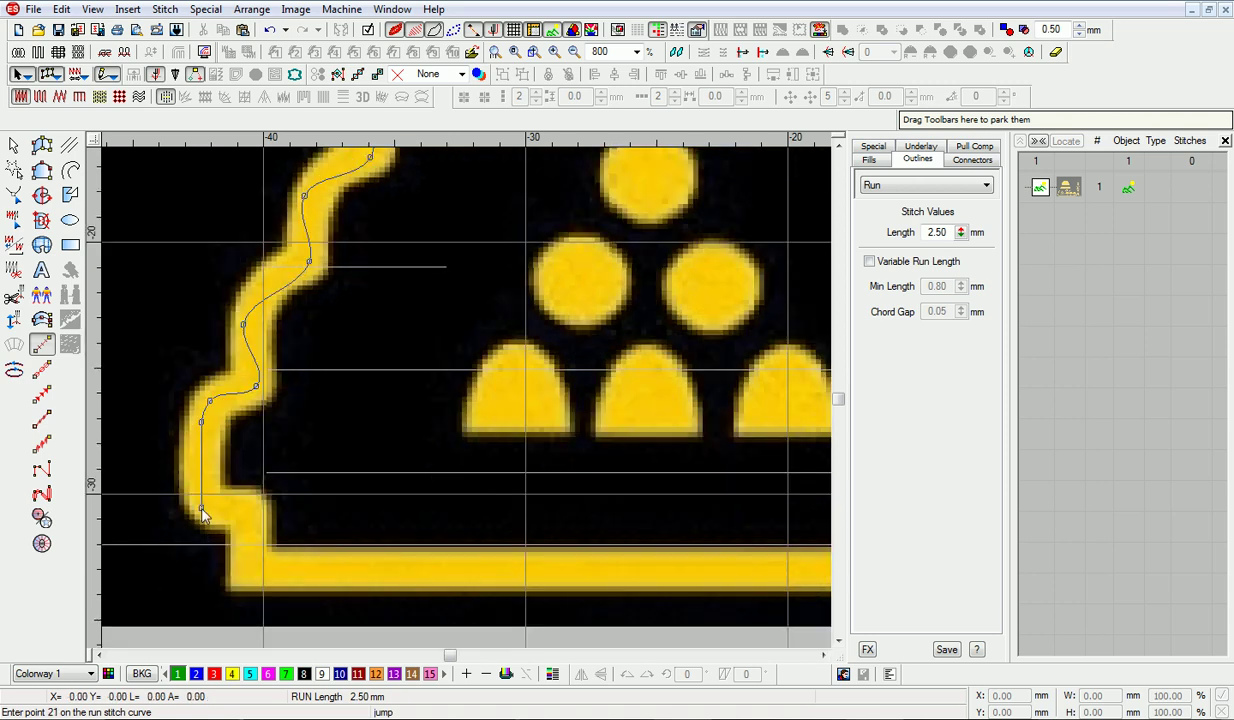
Finish the outline along the mosque's base and up the right wall, and make it a 1.30 mm Input C column.
left_click(205, 560)
left_click(230, 610)
scroll(400, 450, "right", 5)
left_click(664, 422)
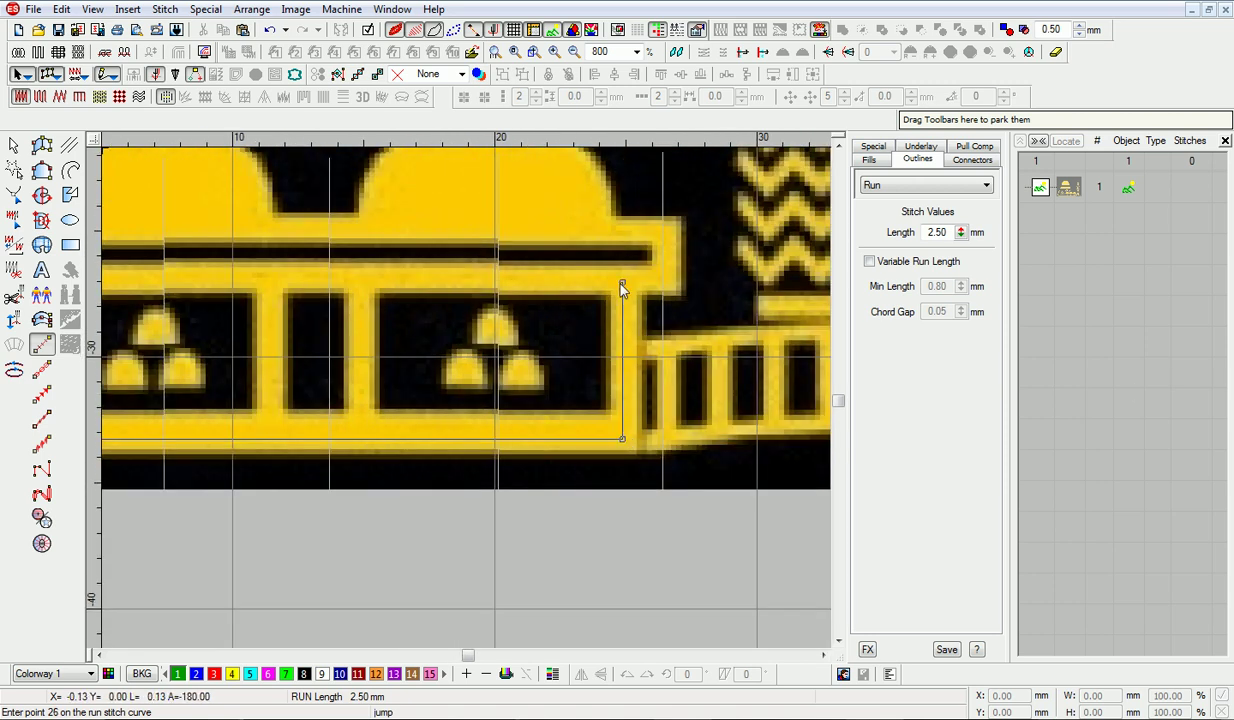
left_click(621, 289)
key("Return")
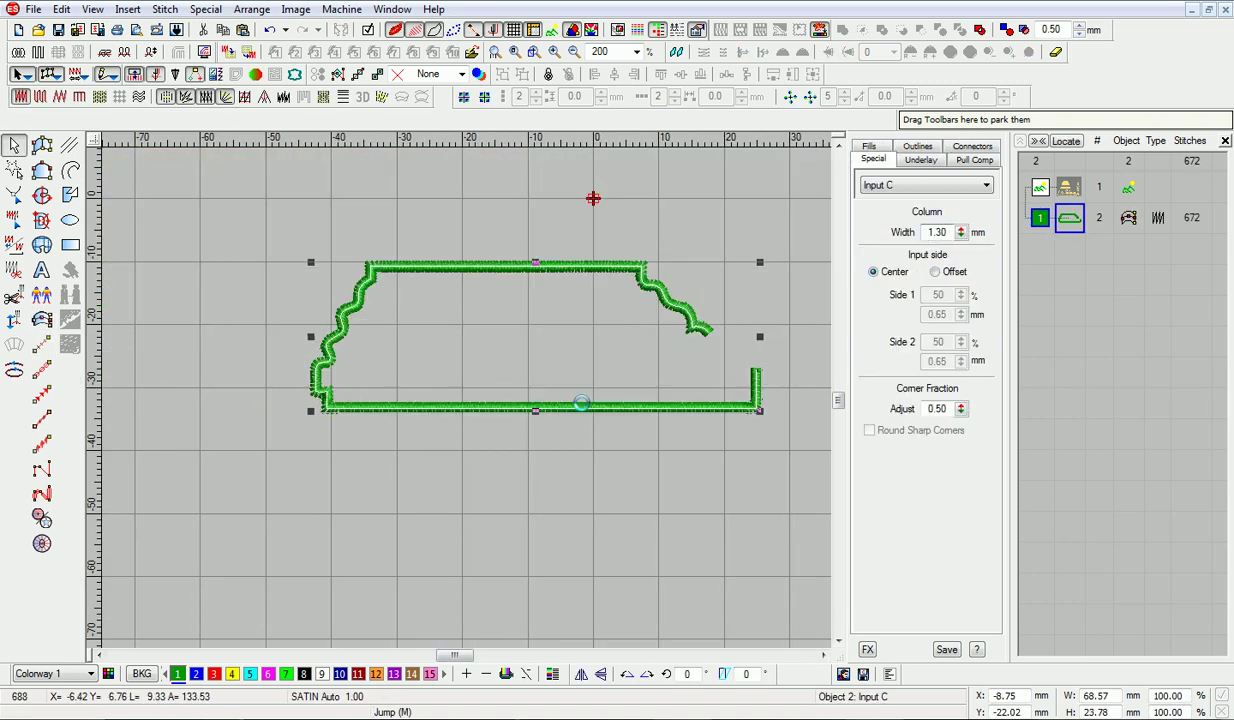
Reshape the lower-left part of the mosque outline column, rounding the bend above the base and smoothing the first wave.
key("z")
key("z")
key("h")
scroll(504, 427, "left", 3)
scroll(312, 481, "down", 3)
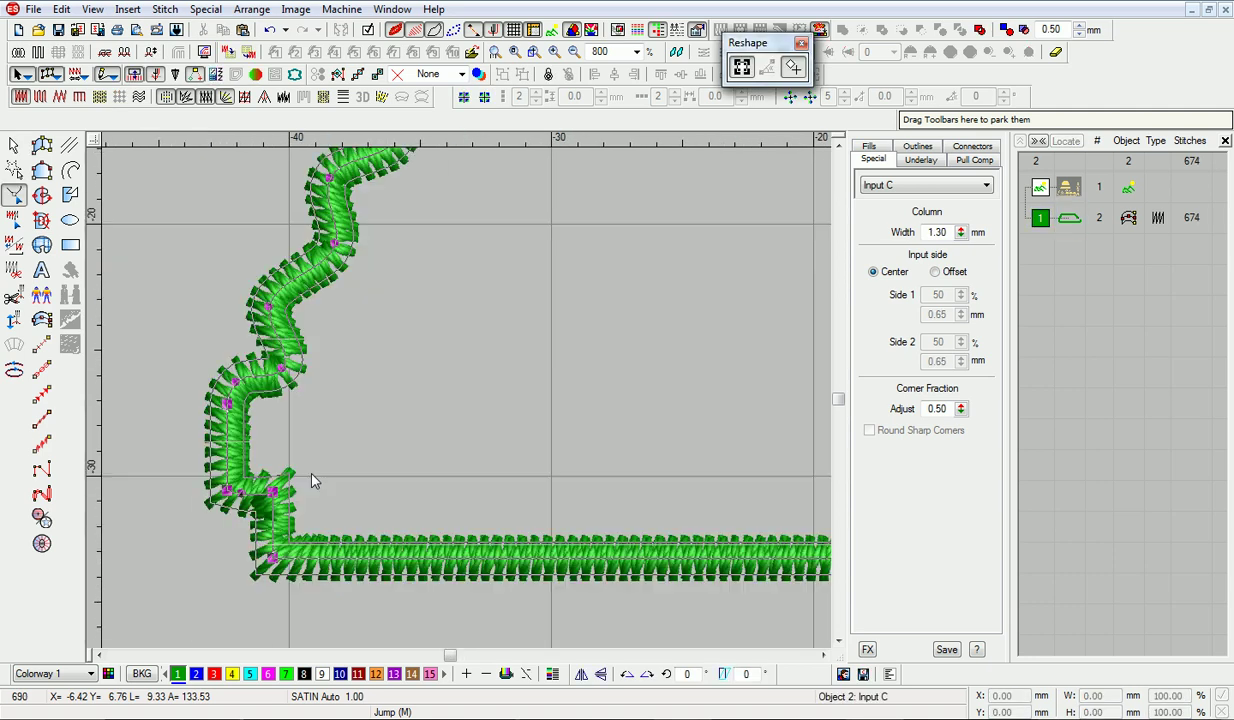
left_click_drag(240, 512, 227, 520)
left_click_drag(227, 466, 272, 493)
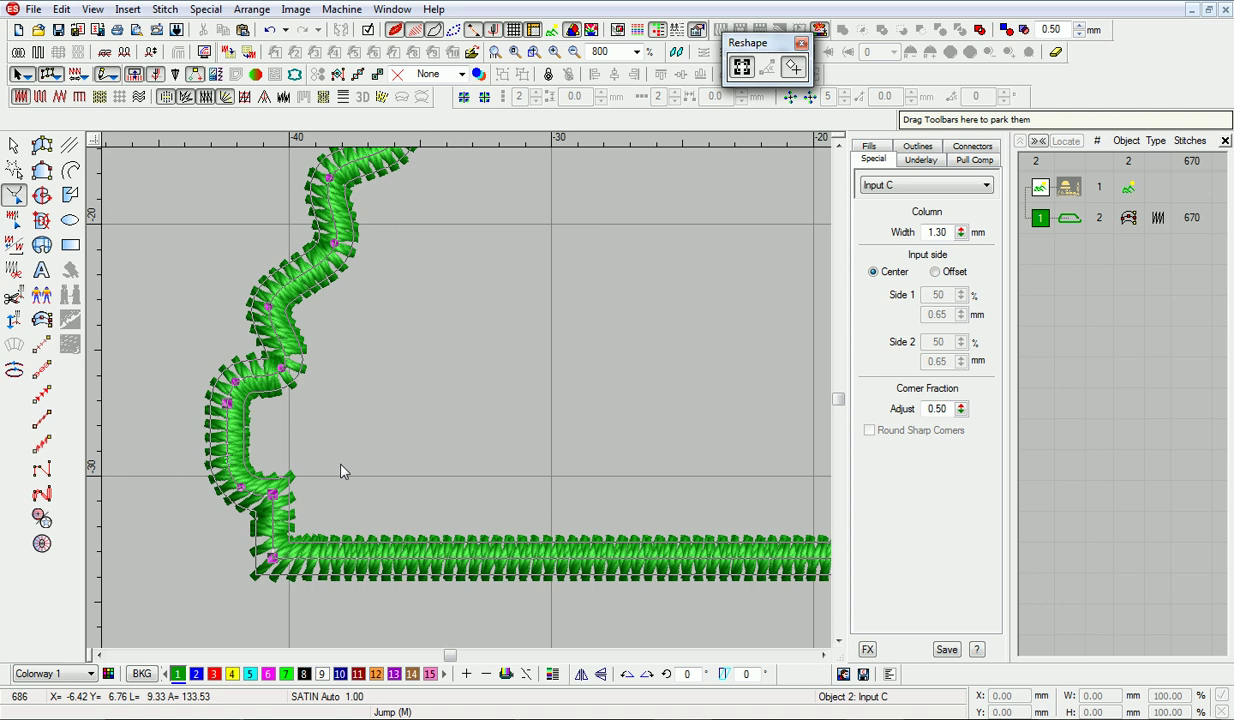
mouse_move(272, 356)
left_mouse_down()
mouse_move(256, 395)
mouse_move(308, 377)
mouse_move(267, 394)
mouse_move(275, 366)
left_mouse_up()
Smooth the remaining waves of the outline column's left side up to the roof corner.
scroll(294, 263, "up", 2)
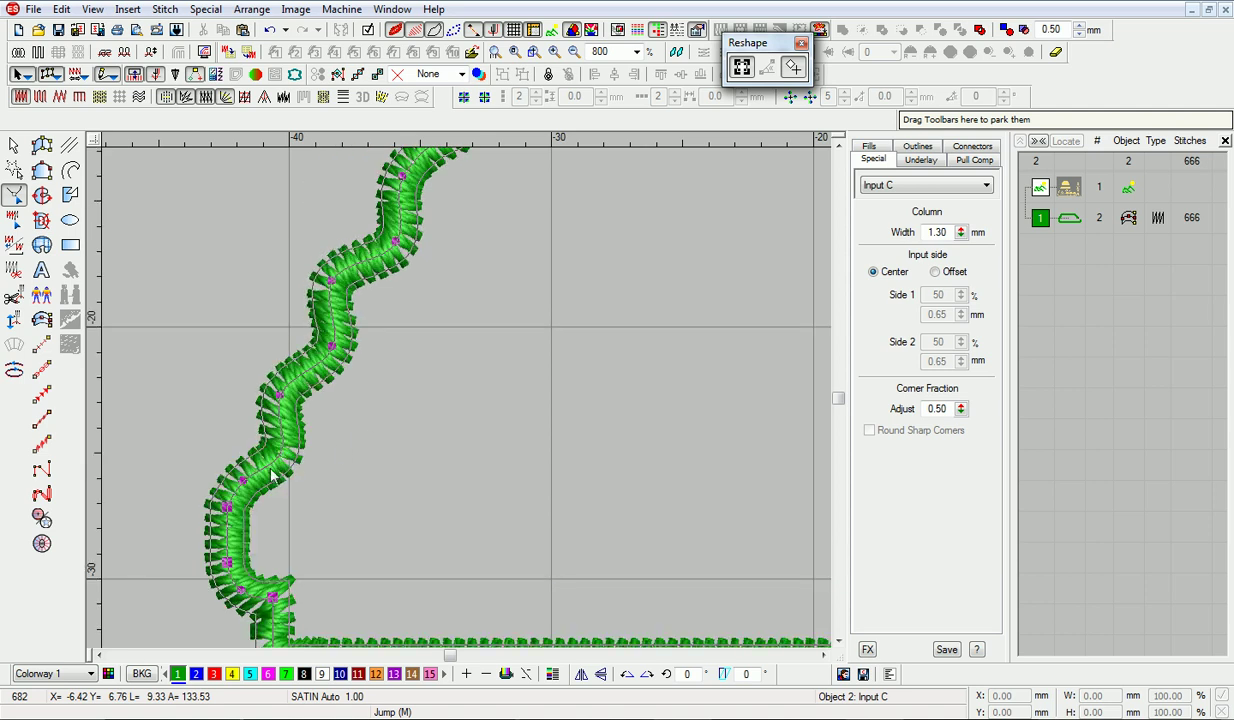
scroll(386, 432, "up", 4)
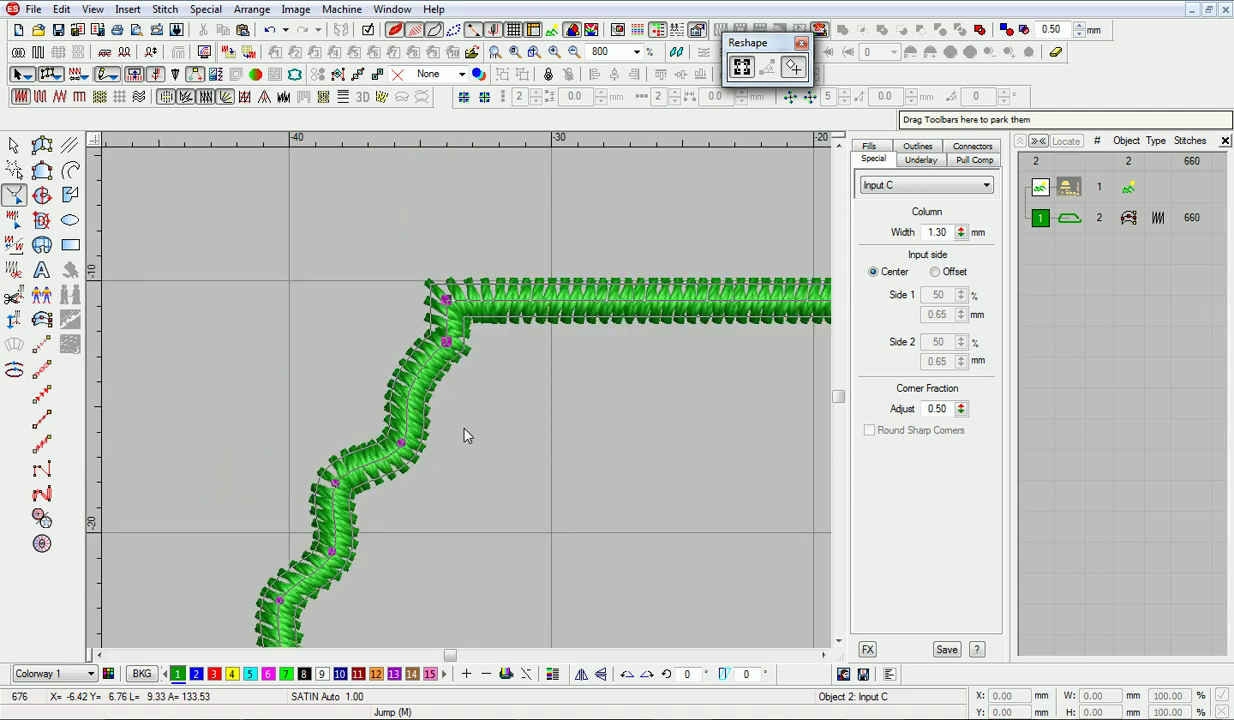
scroll(482, 405, "down", 2)
key("Escape")
key("s")
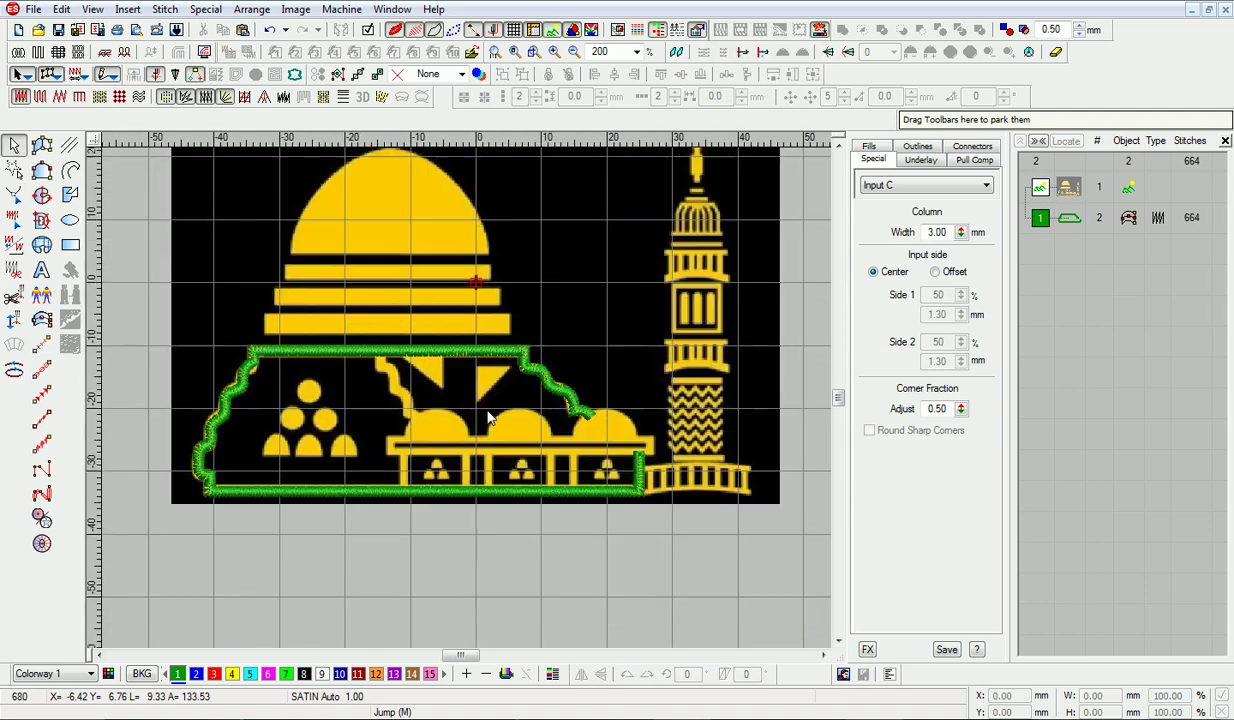
Replace the text of the lower lettering copy with ROBBANIYYIN and regenerate it.
scroll(485, 167, "up", 1)
key("Return")
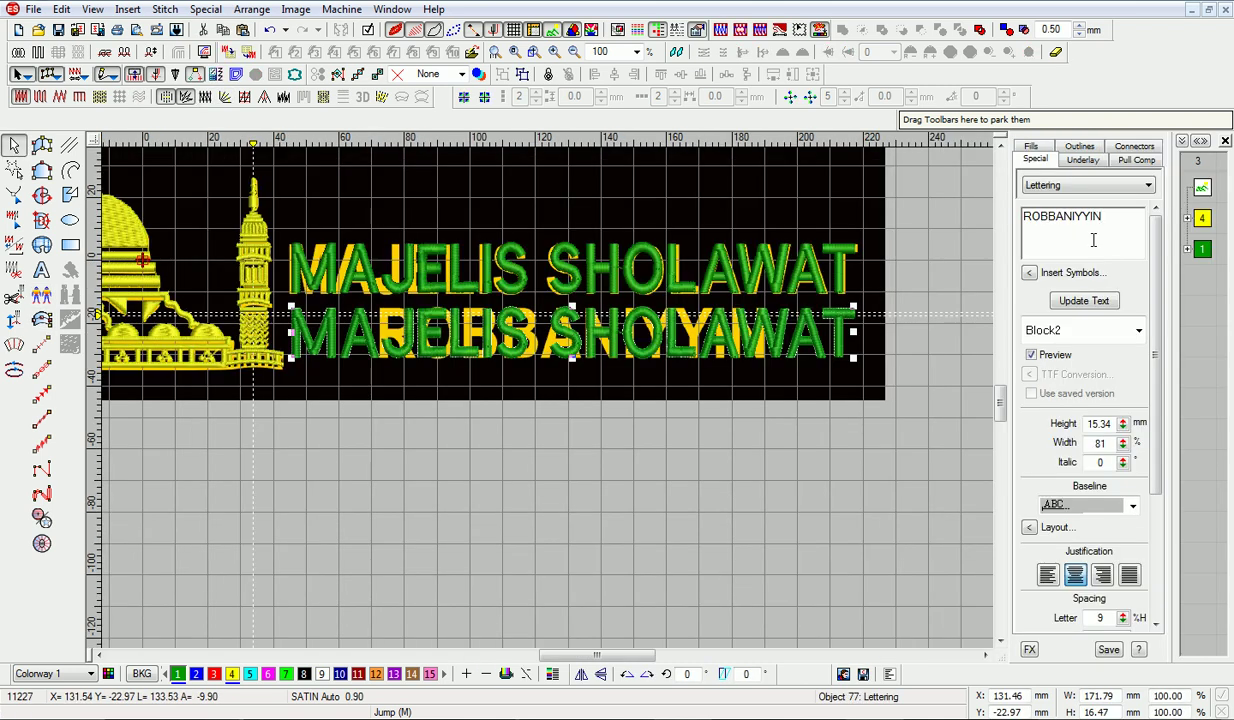
left_click(1084, 300)
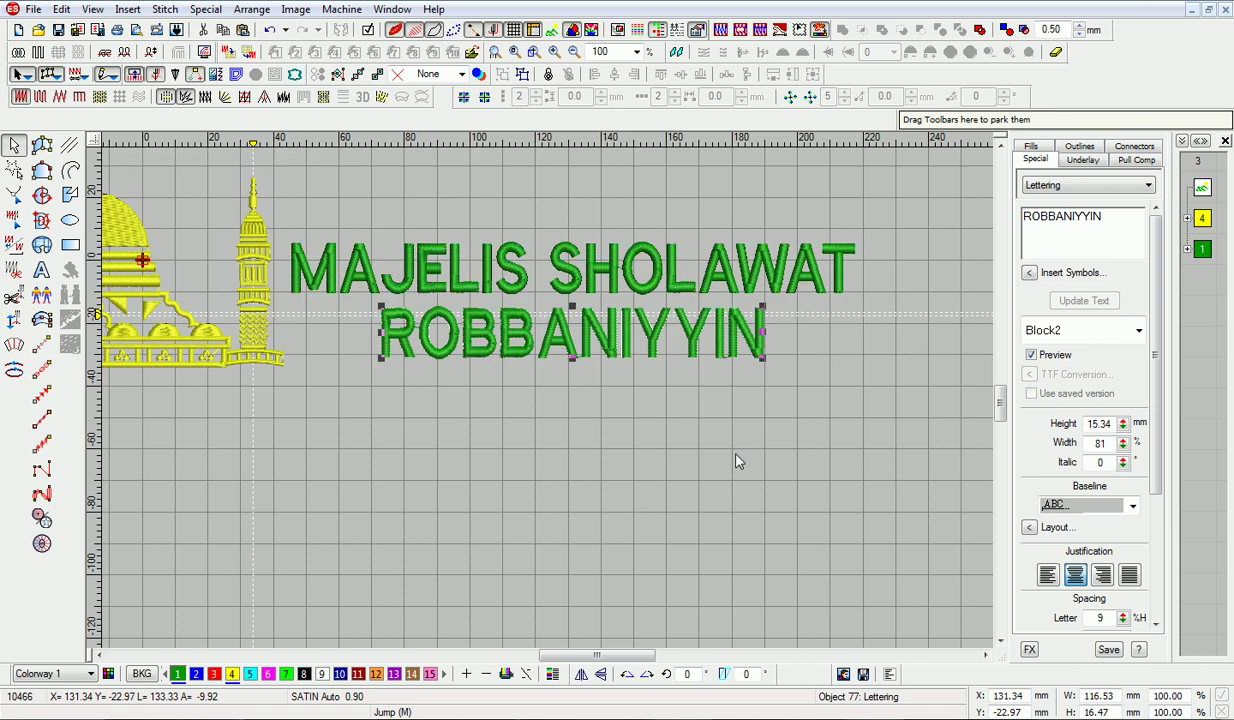
Reshape the ROBBANIYYIN lettering, shifting individual letters, including the A and the last I, to even out the letter spacing.
left_click(588, 258)
key("Tab")
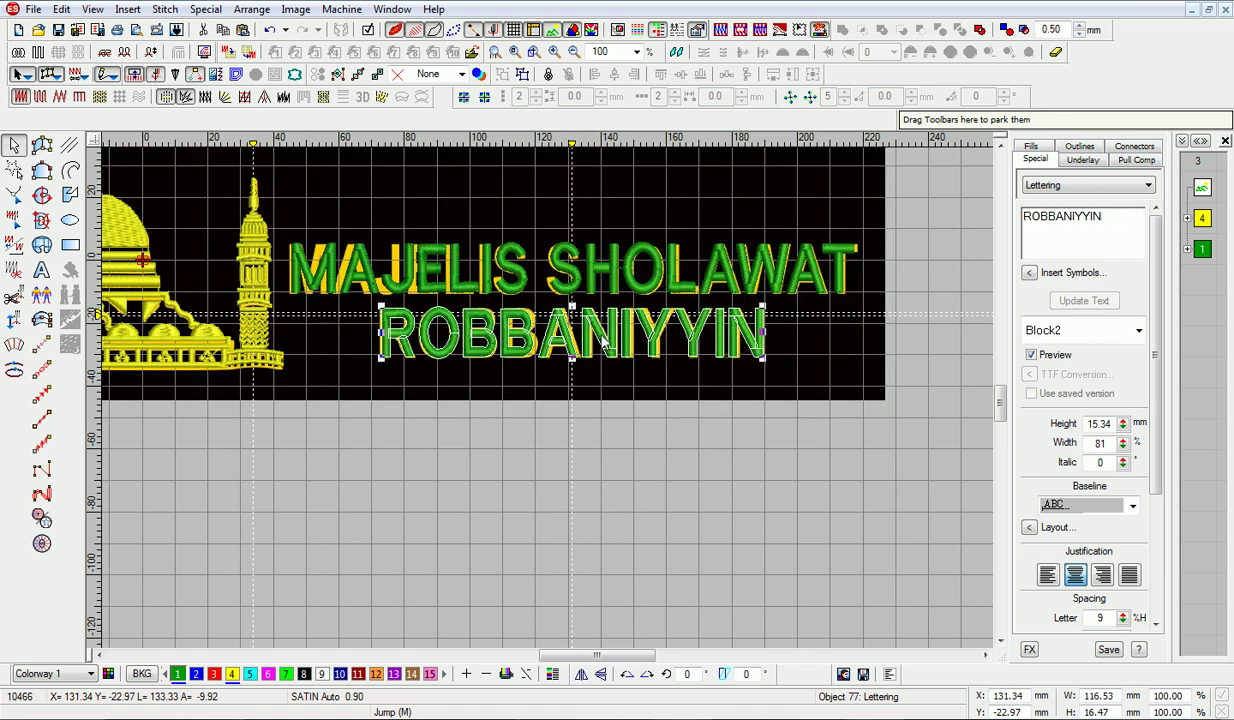
key("h")
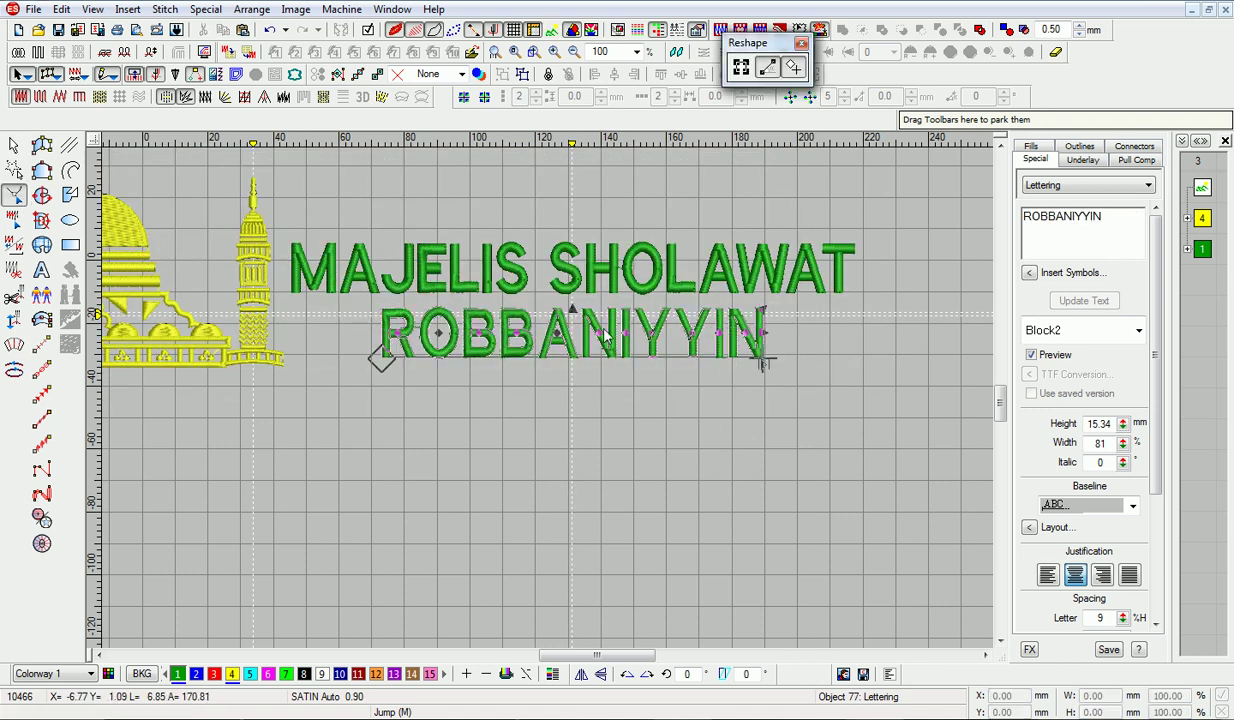
key("z")
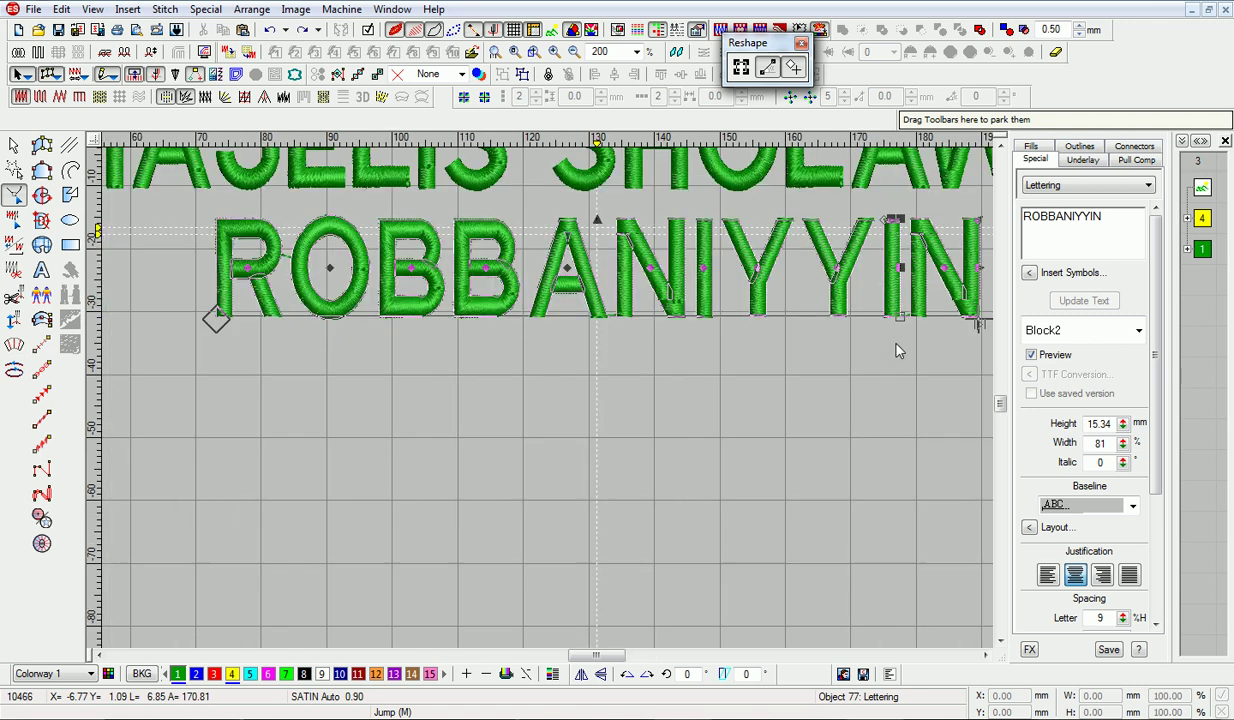
key("Escape")
key("shift+z")
left_click(709, 351)
key("h")
key("z")
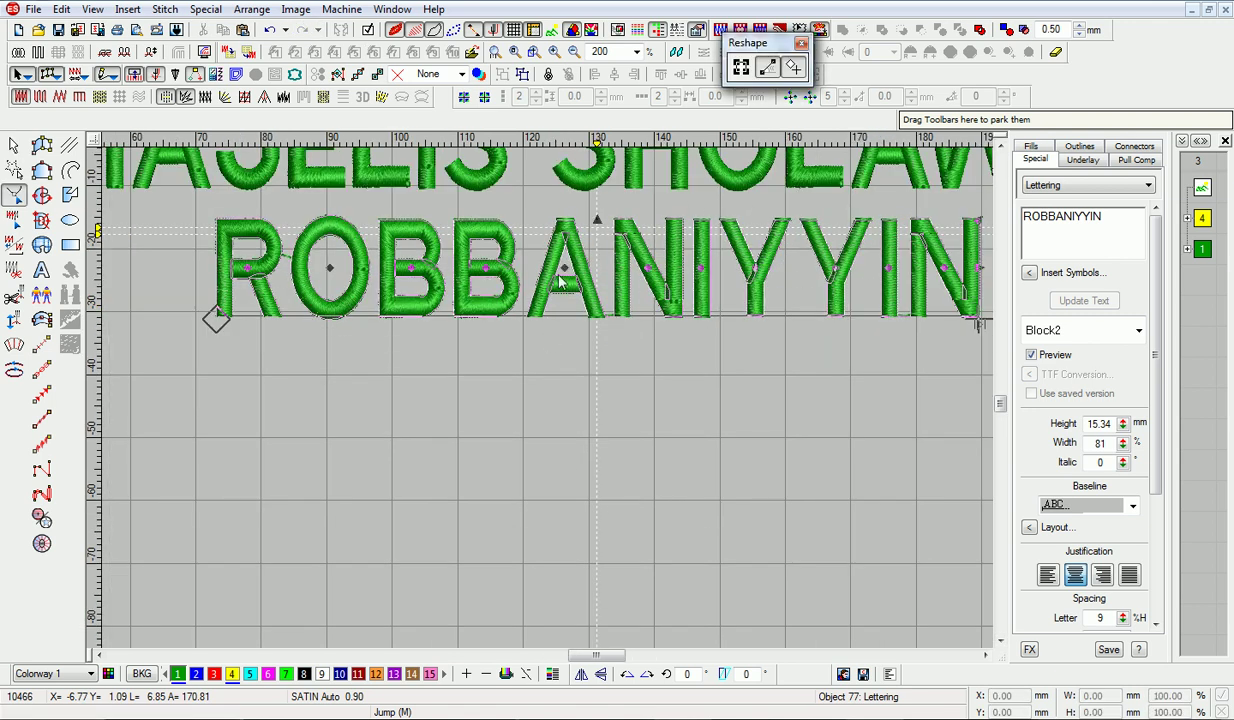
key("shift+z")
key("shift+z")
key("Escape")
Remove the guide lines from the design and select all the objects.
key("f")
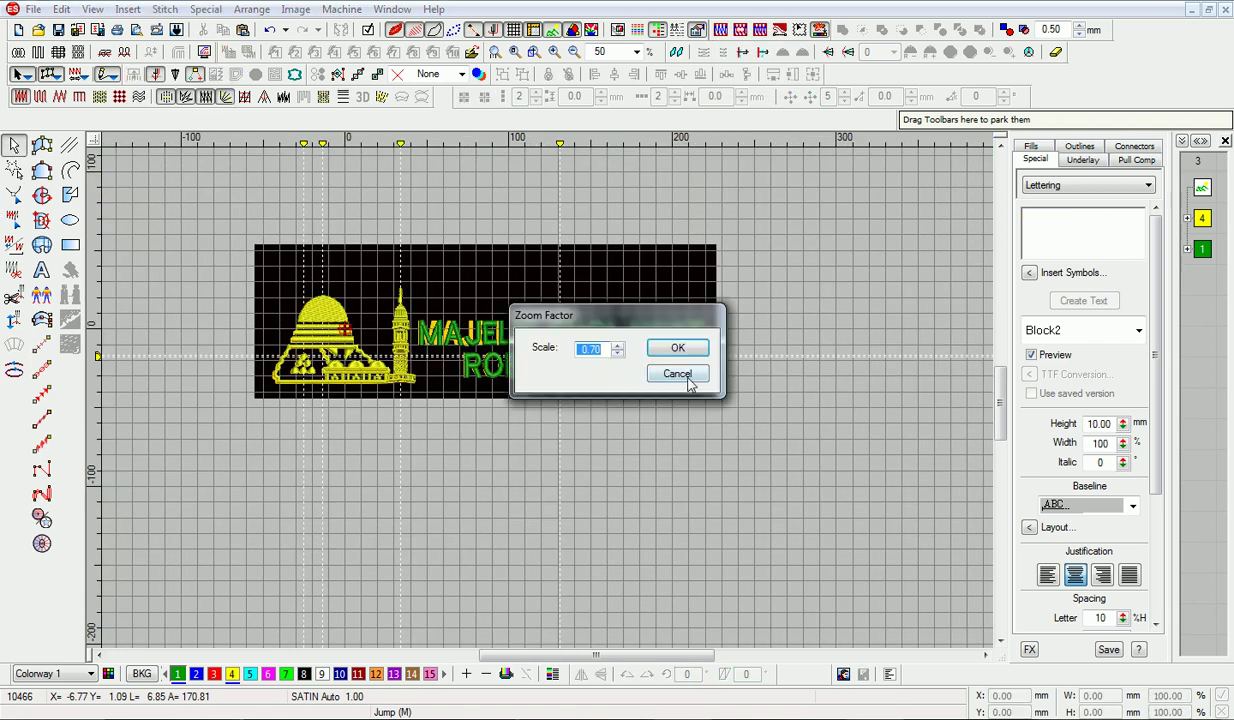
left_click(678, 374)
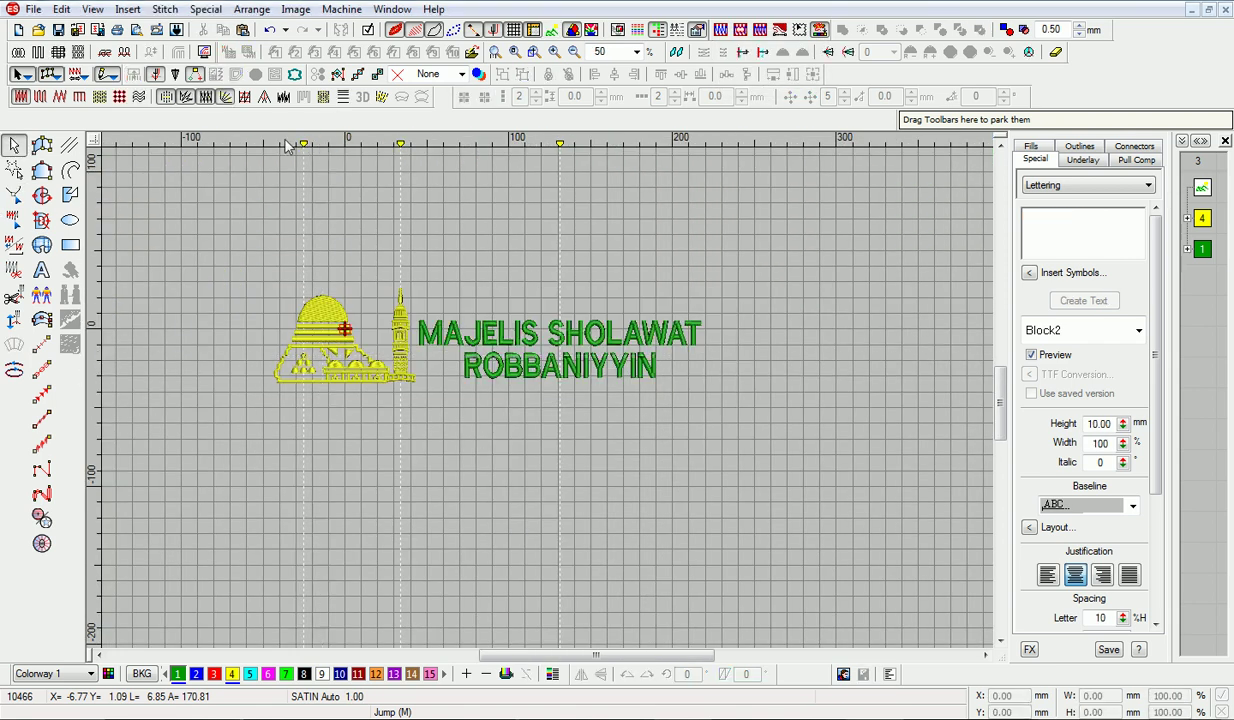
key("ctrl+a")
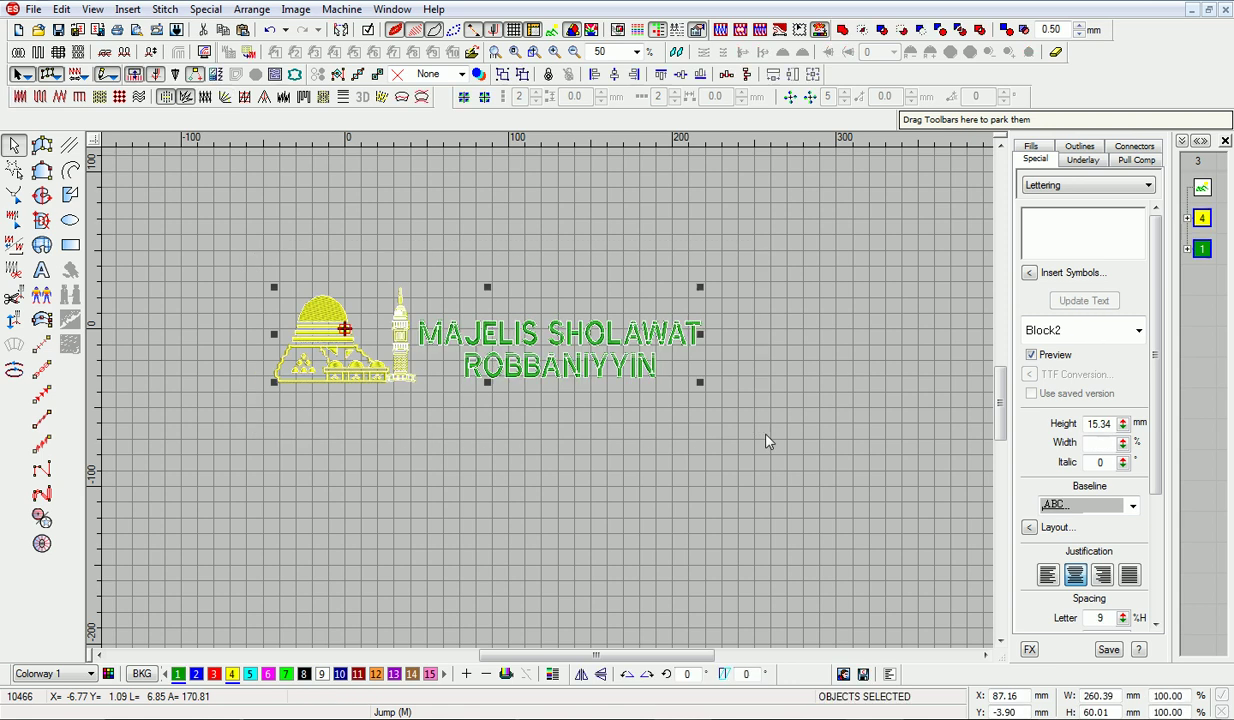
Select the mosque emblem with its minaret and nudge it upward beside the lettering.
key("z")
scroll(259, 421, "left", 3)
scroll(483, 501, "up", 2)
key("Tab")
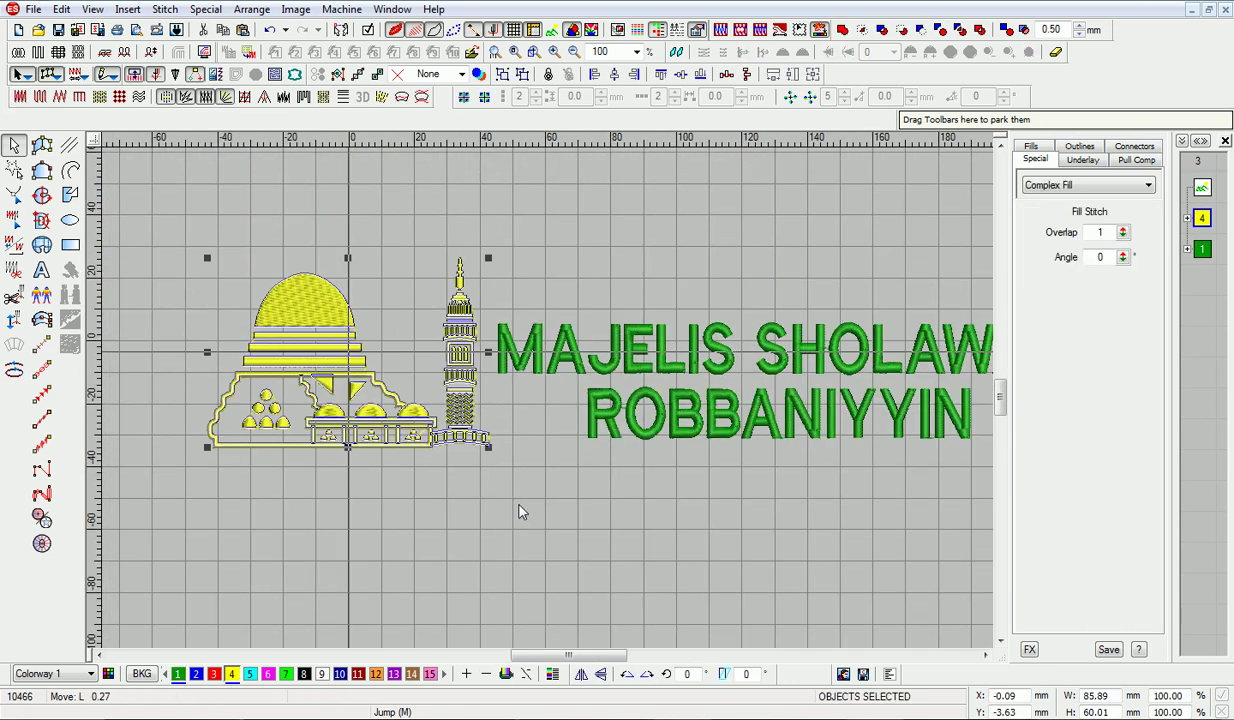
key("Tab")
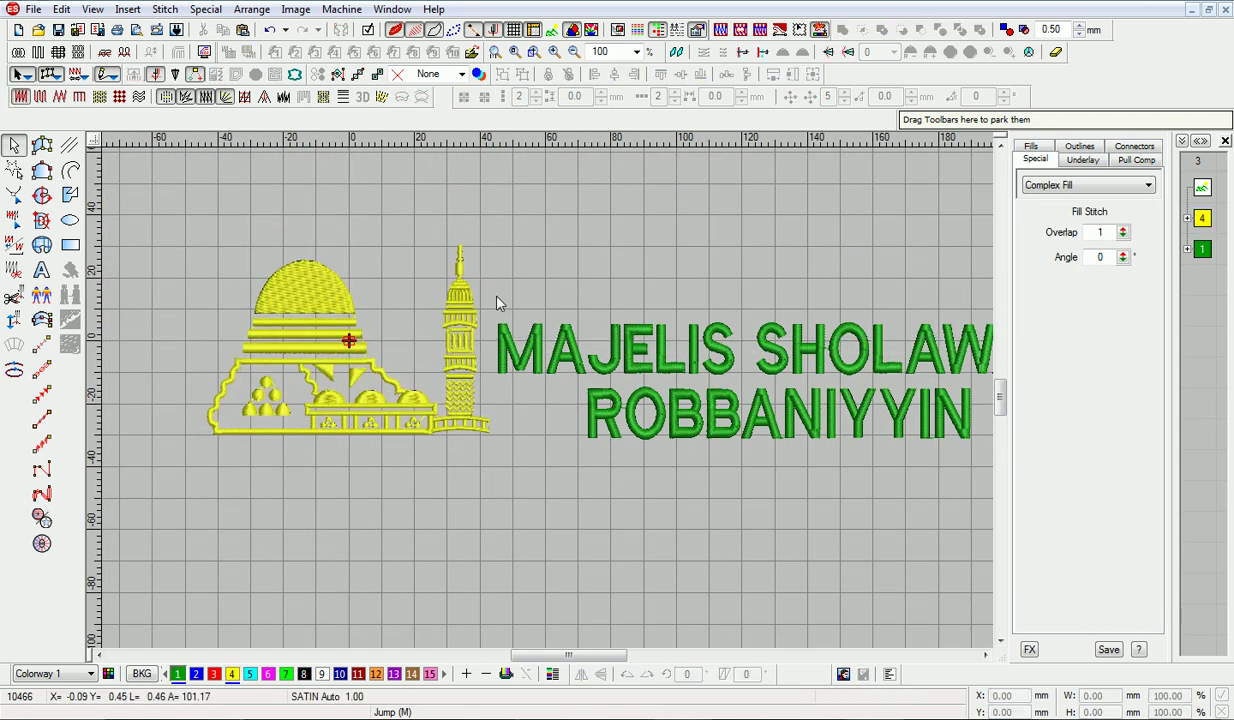
Nudge both lettering lines up until their bottom edge lines up with the base of the mosque emblem.
key("Left")
key("Left")
key("Left")
key("Left")
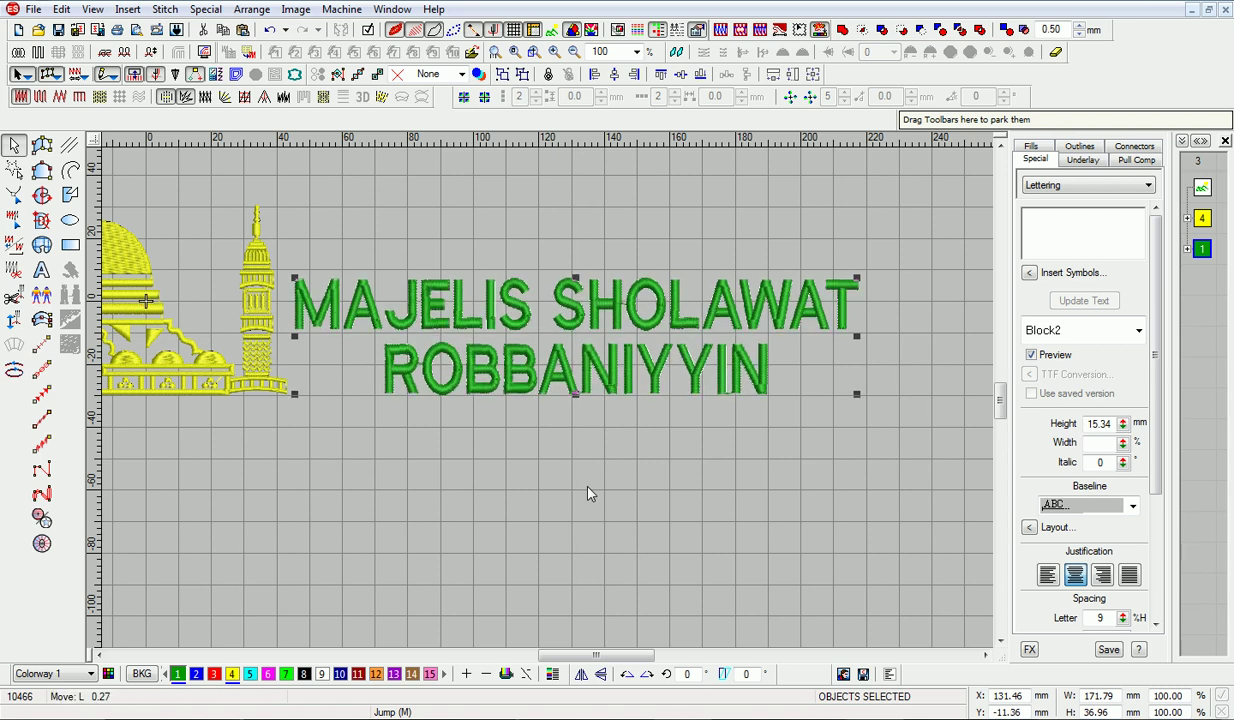
key("shift+z")
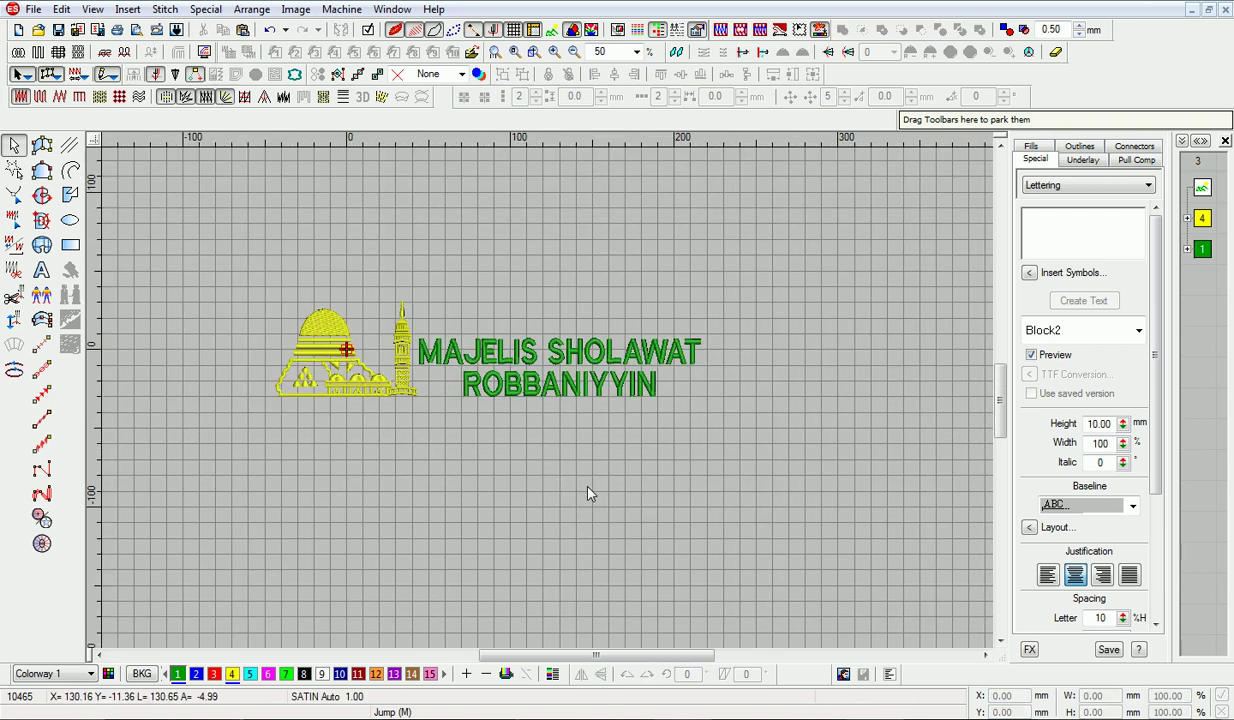
Scale the whole design up to about 279 mm wide and centre it at X 0, Y 0.
key("ctrl+a")
left_click_drag(700, 300, 733, 284)
type("0")
key("Return")
left_click_drag(548, 655, 523, 655)
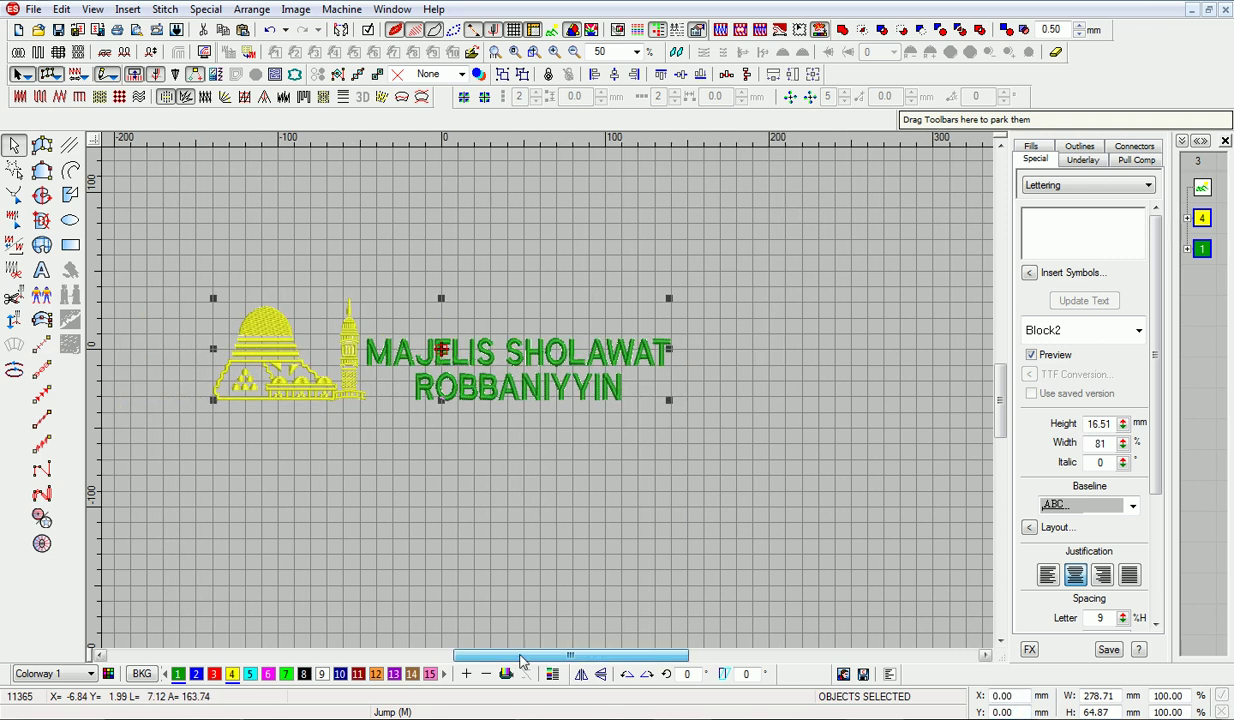
Enable pull compensation for both the MAJELIS SHOLAWAT and ROBBANIYYIN lettering lines.
key("z")
left_click(515, 318)
left_click(518, 381, "ctrl")
left_click(1136, 160)
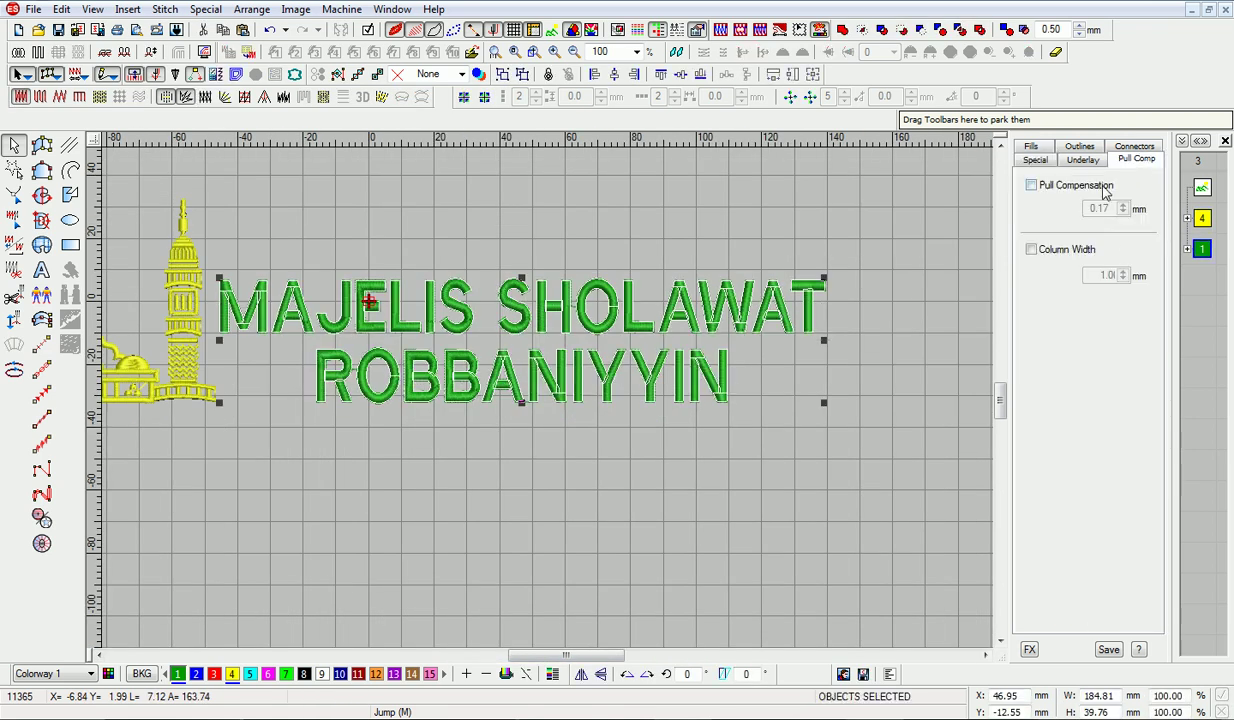
left_click(1031, 185)
Give both lettering lines a first underlay of type Zigzag.
left_click(1090, 163)
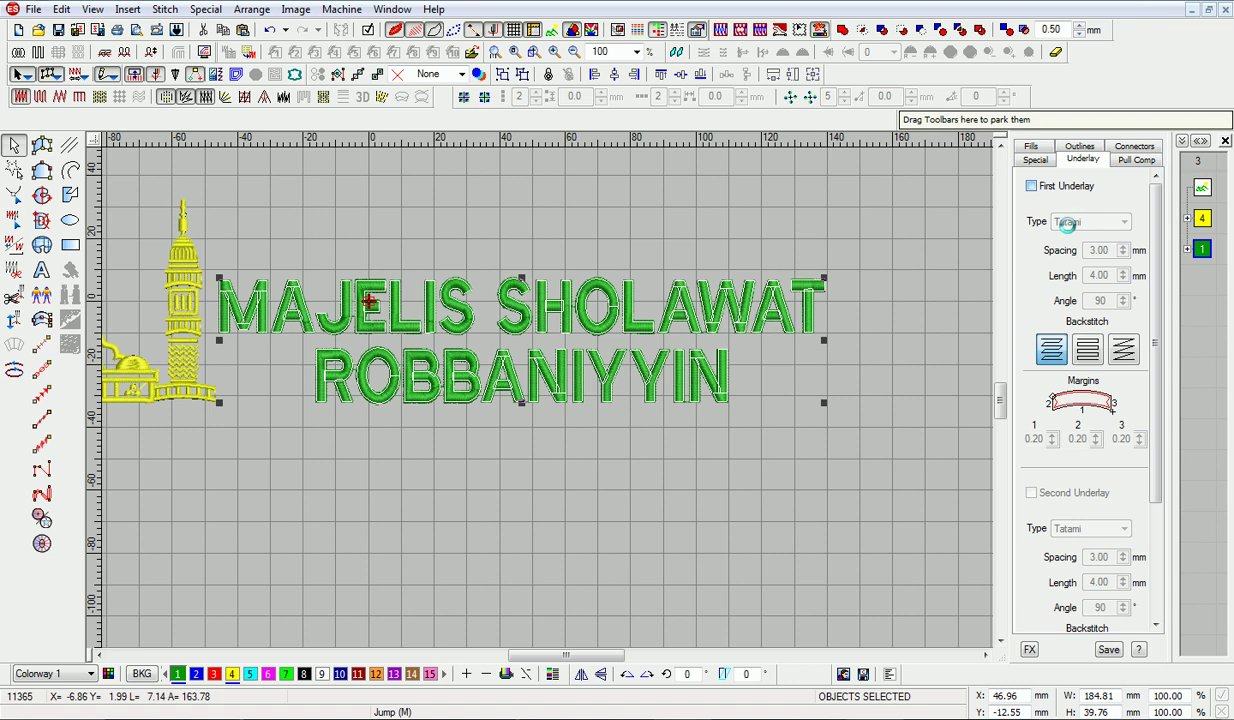
left_click(1080, 218)
left_click(1090, 240)
left_click(1082, 146)
left_click(1060, 190)
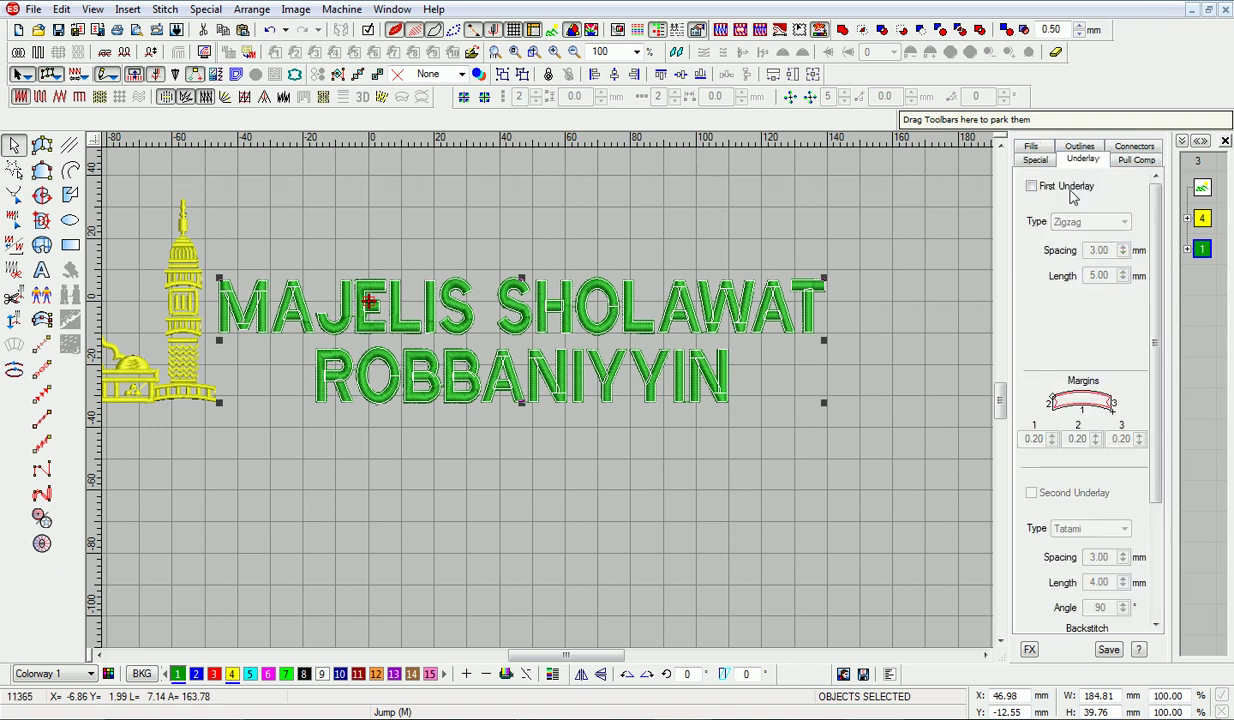
left_click(1060, 190)
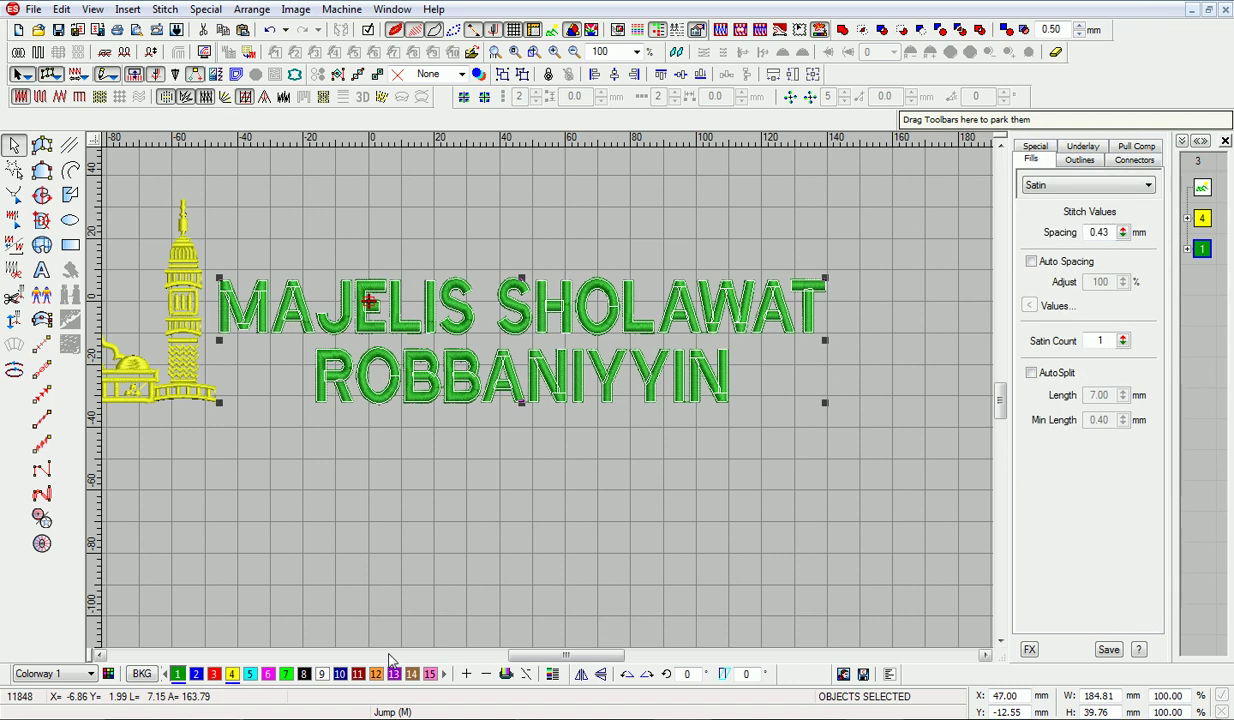
Recolour both lettering lines to yellow, colour 4, and deselect them.
key("shift+z")
left_click(232, 673)
left_click(522, 543)
Examine the stitching of the lettering, the mosque with its roof bands, and the minaret up close.
scroll(522, 543, "up", 1)
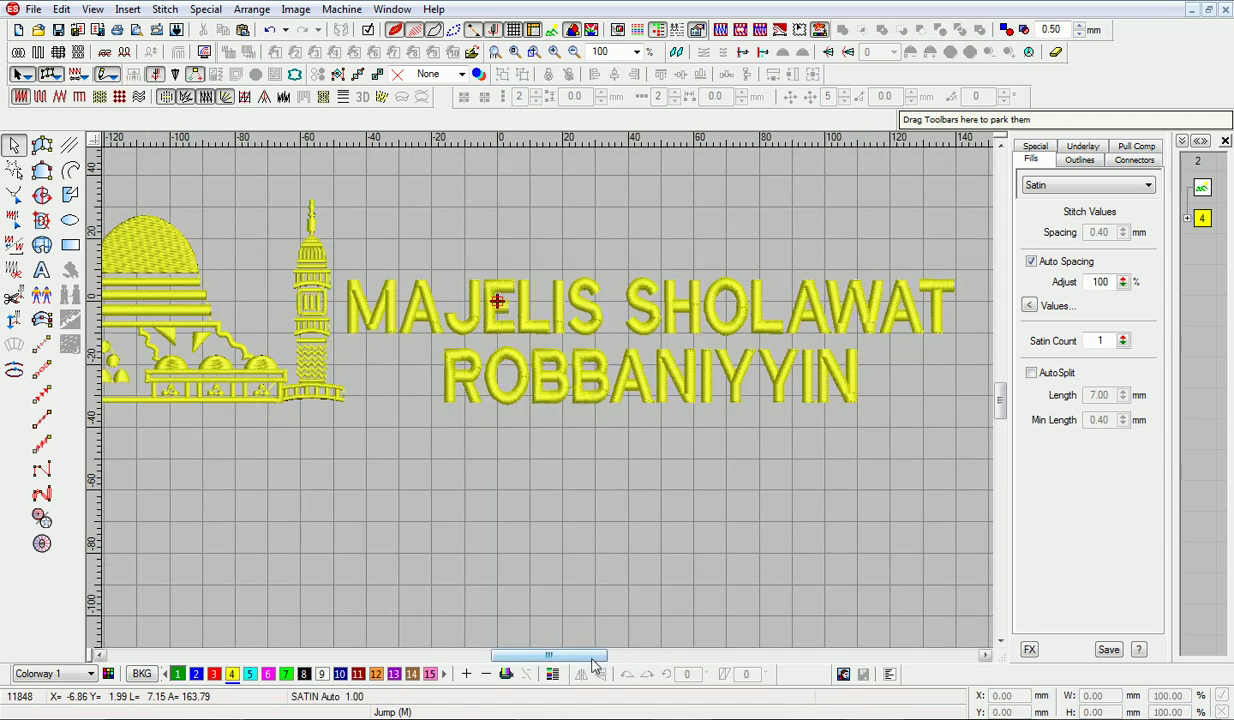
scroll(889, 479, "left", 2)
scroll(265, 444, "left", 3)
scroll(271, 331, "up", 2)
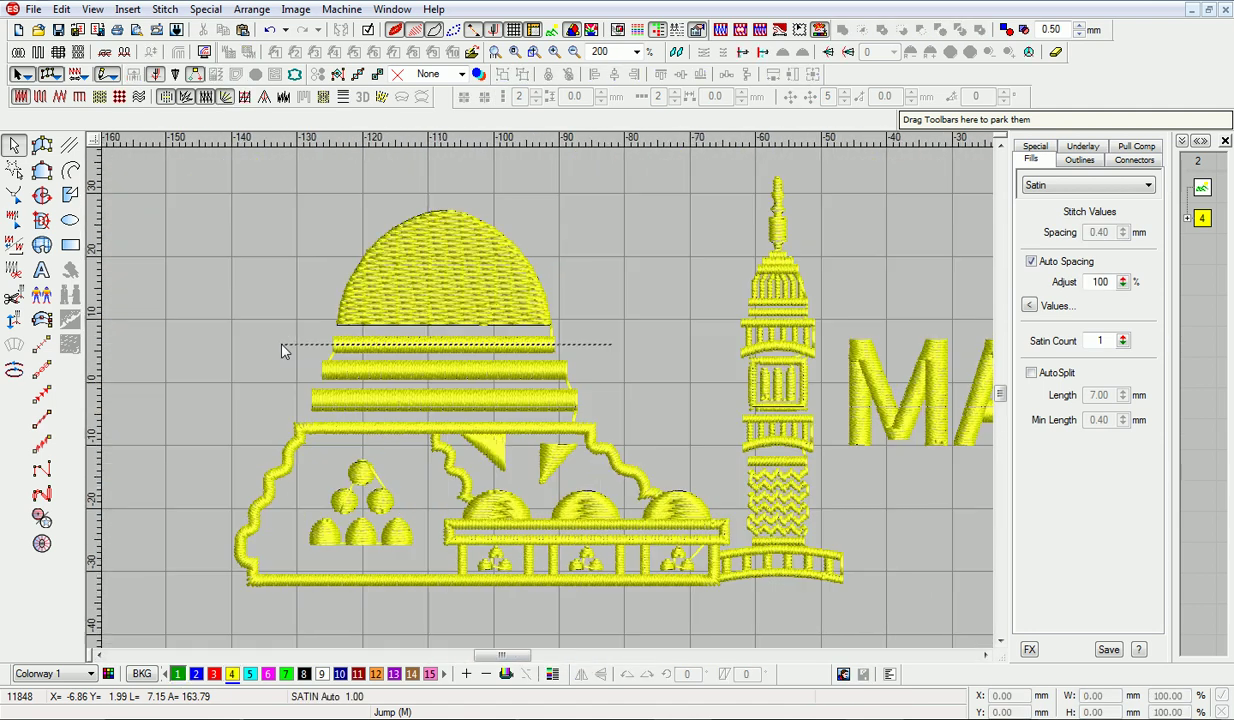
left_click(498, 350)
key("Escape")
scroll(660, 474, "down", 2)
scroll(660, 474, "up", 2)
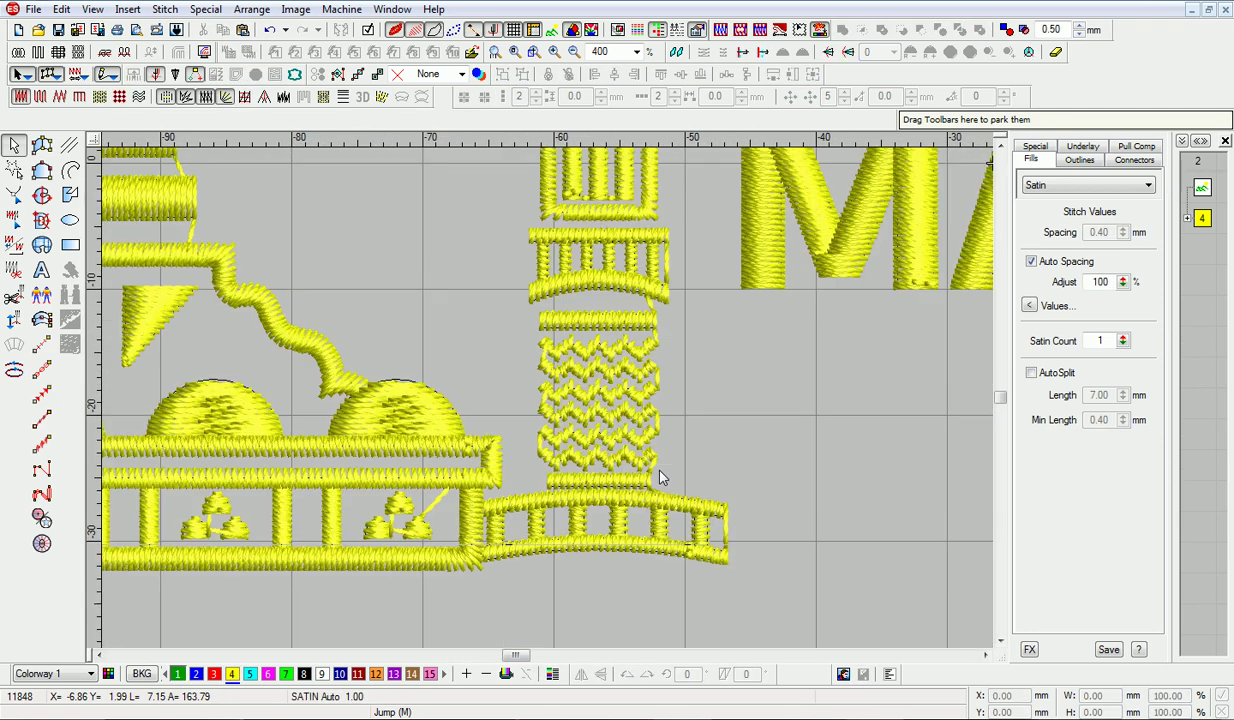
scroll(474, 538, "up", 1)
scroll(490, 535, "down", 2)
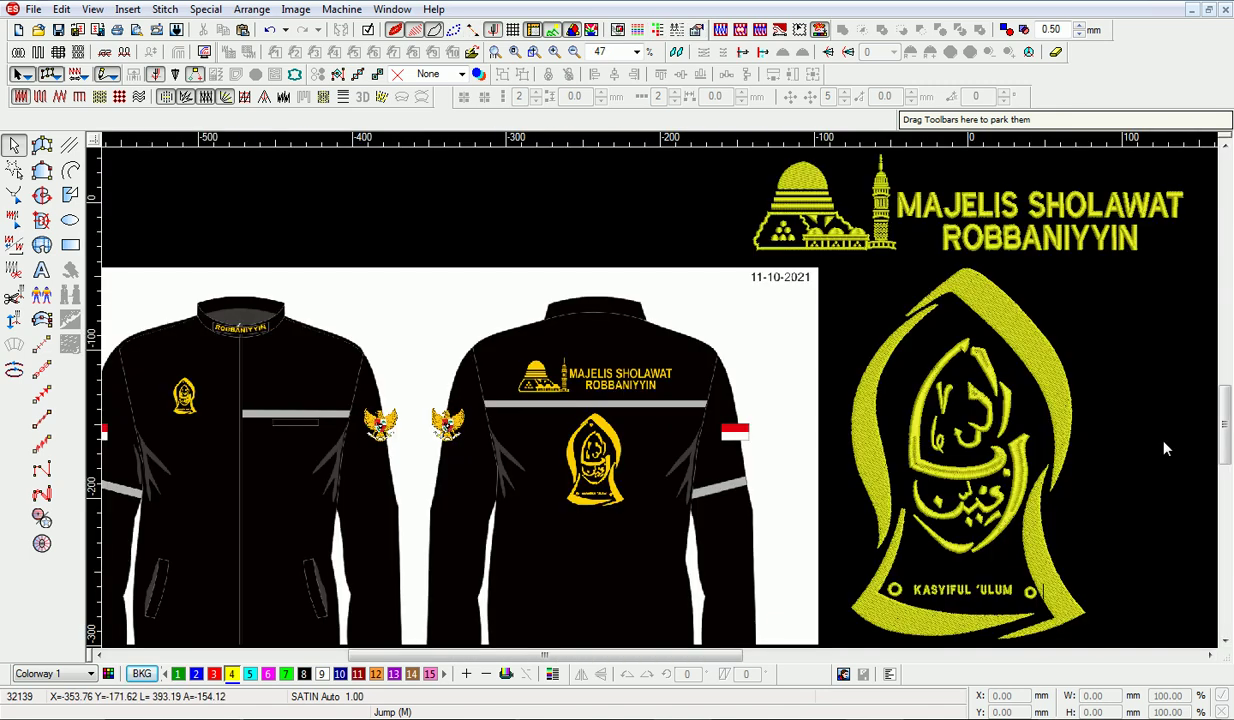